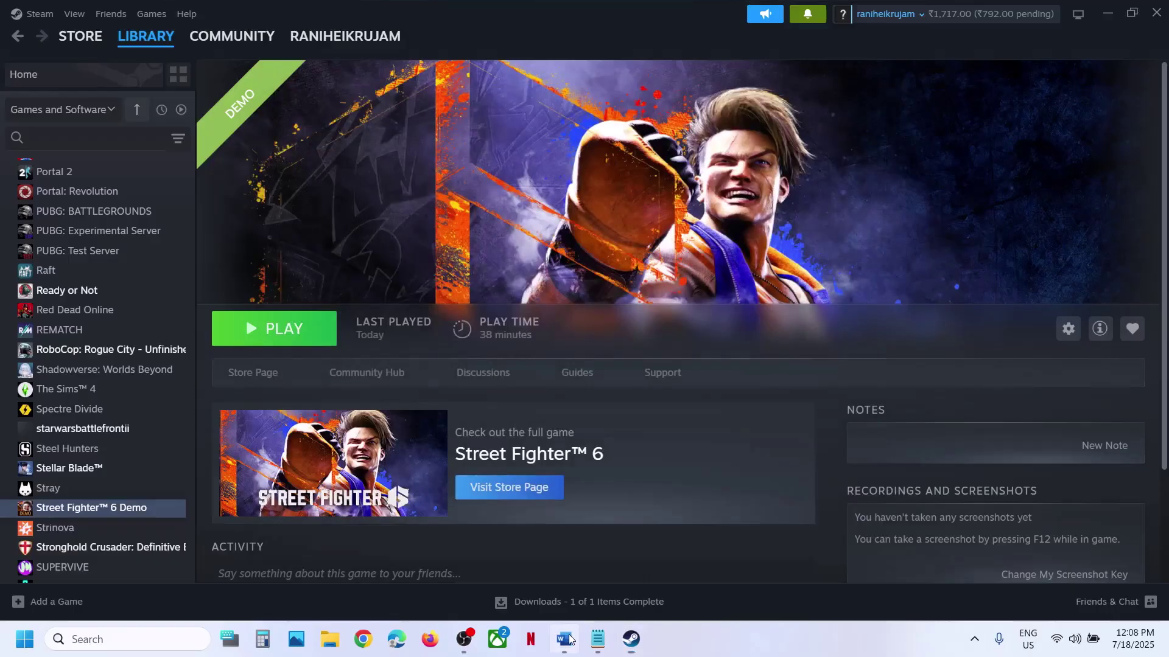
Read the Step 2 instruction about renaming or deleting the config file in the Word document
scroll(441, 424, down, 2)
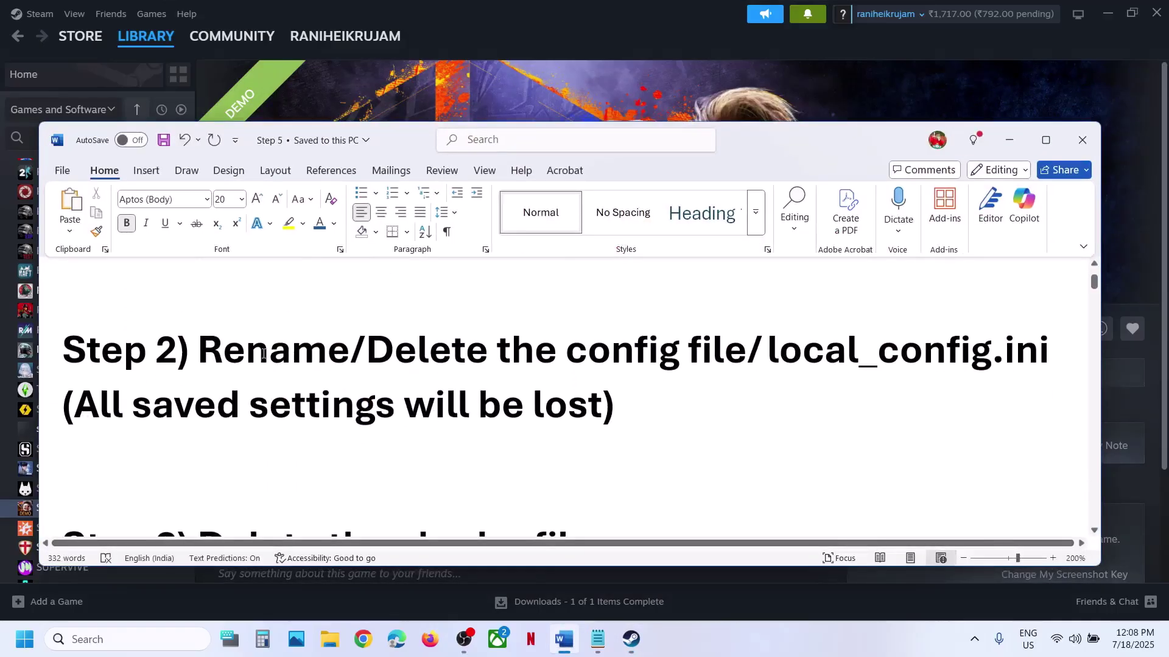
drag(199, 352, 857, 372)
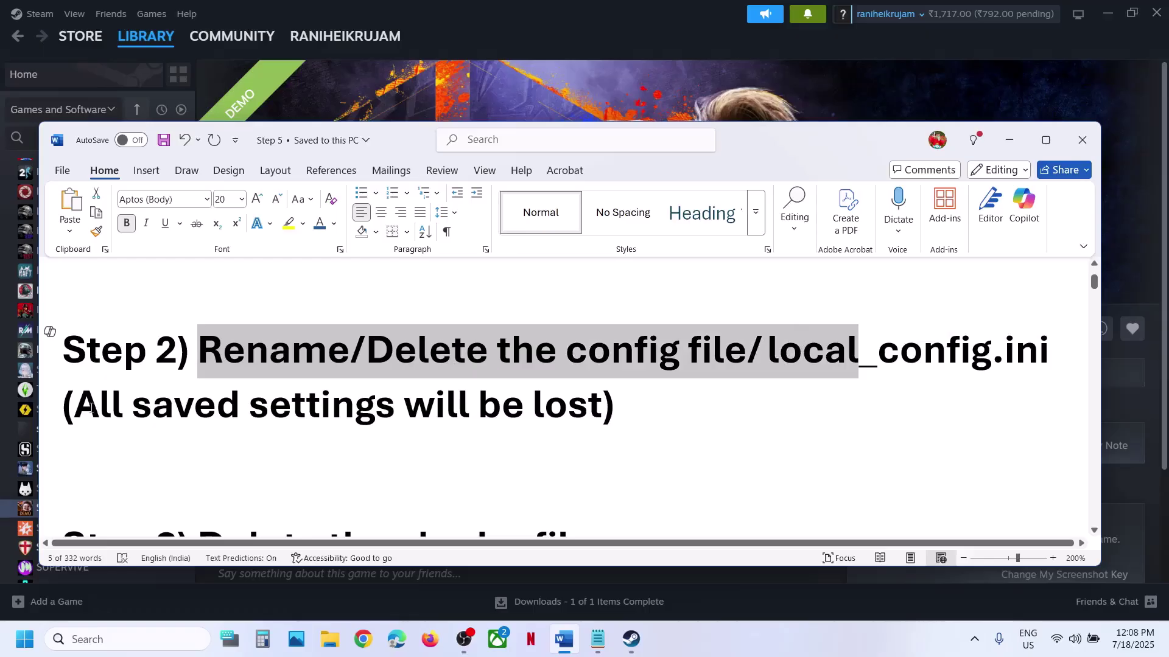
drag(90, 408, 526, 411)
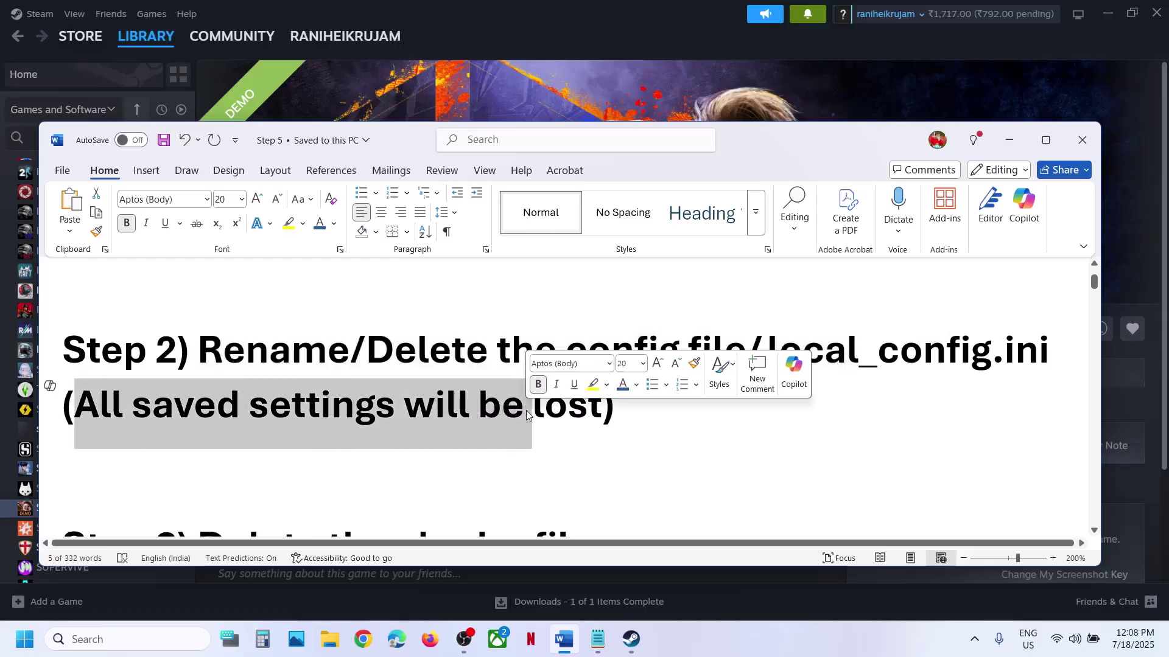
click(563, 639)
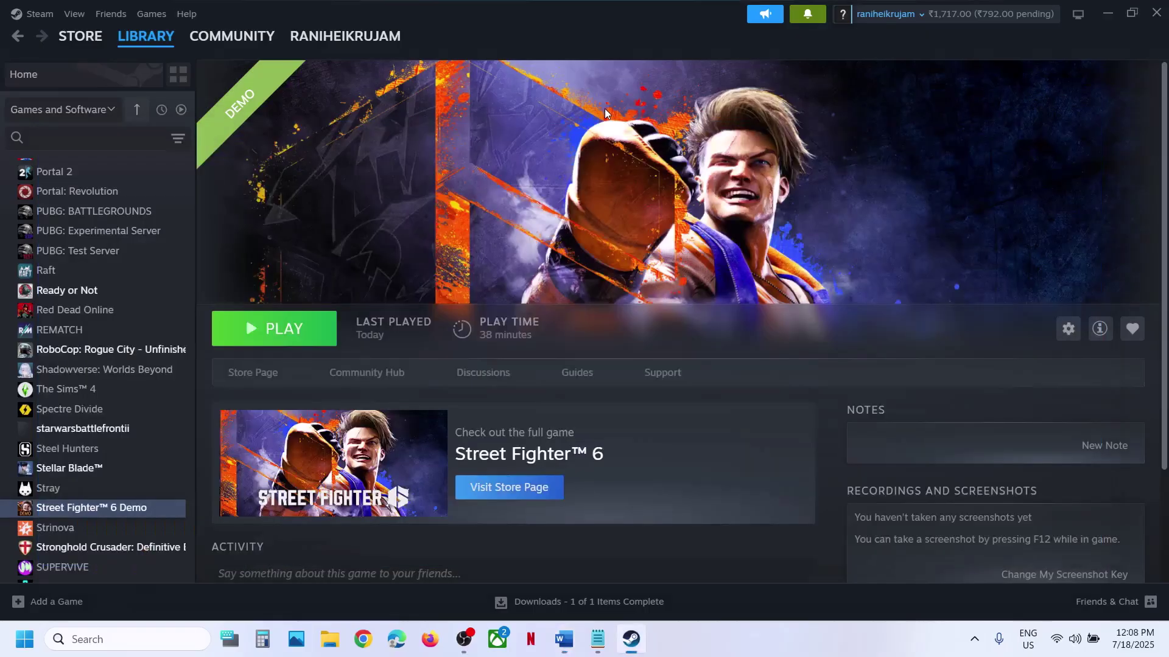
Open the local files folder of Street Fighter 6 Demo from the Steam library
right_click(95, 507)
mouse_move(146, 463)
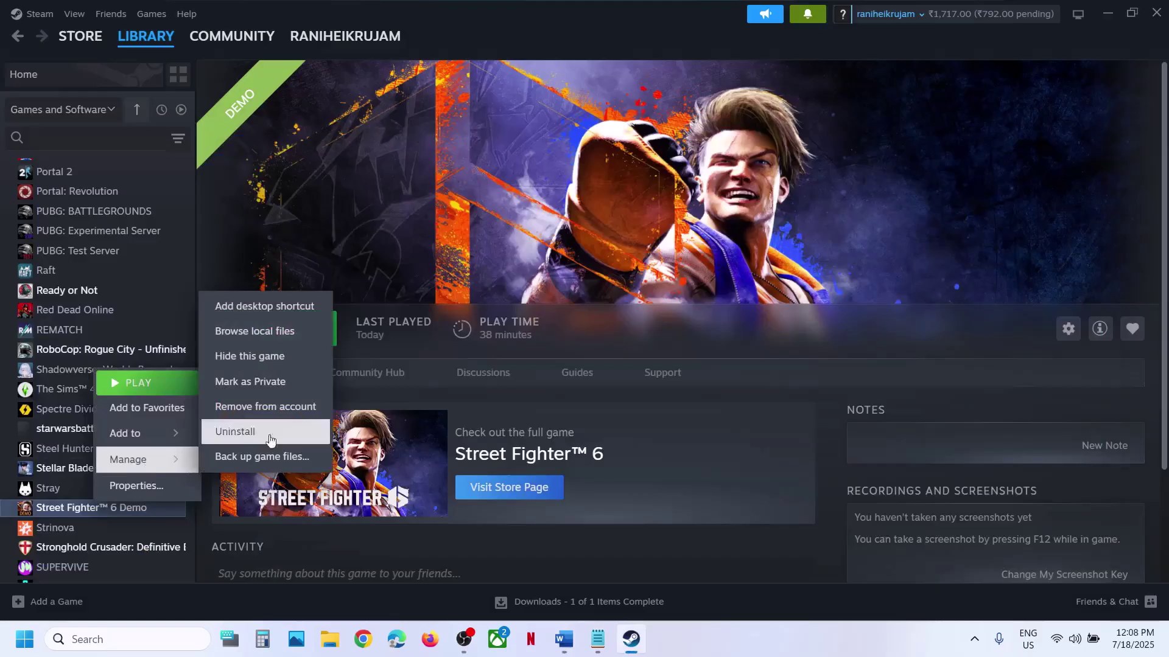
click(288, 333)
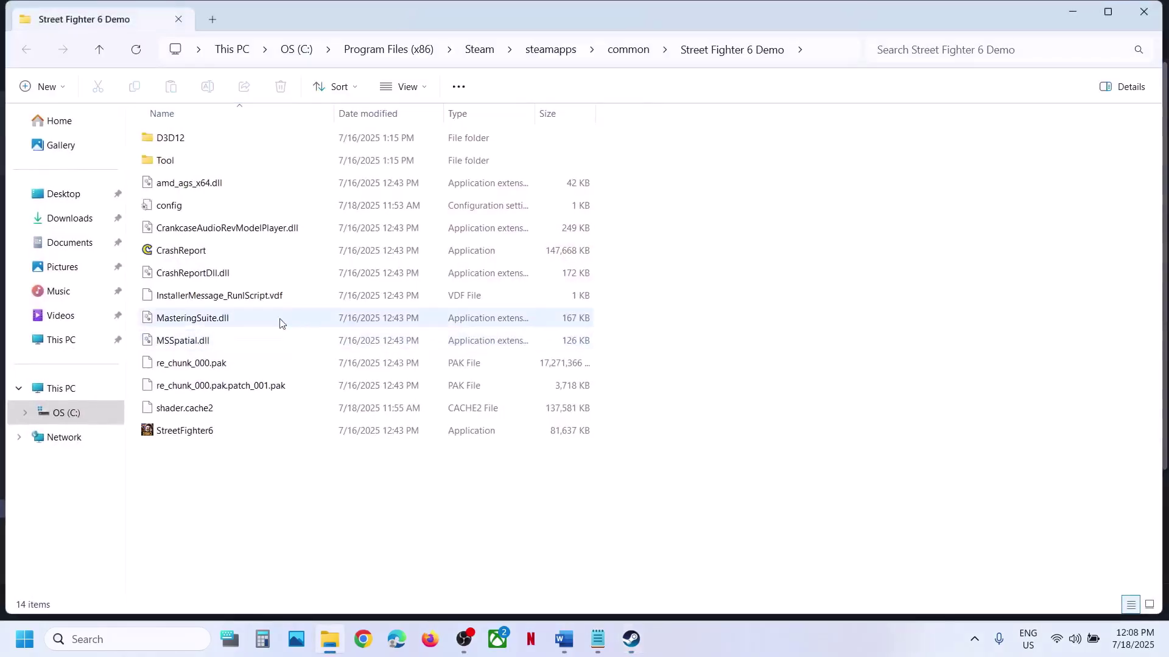
Back up the game's config file by copying it to the middle of the desktop
click(173, 208)
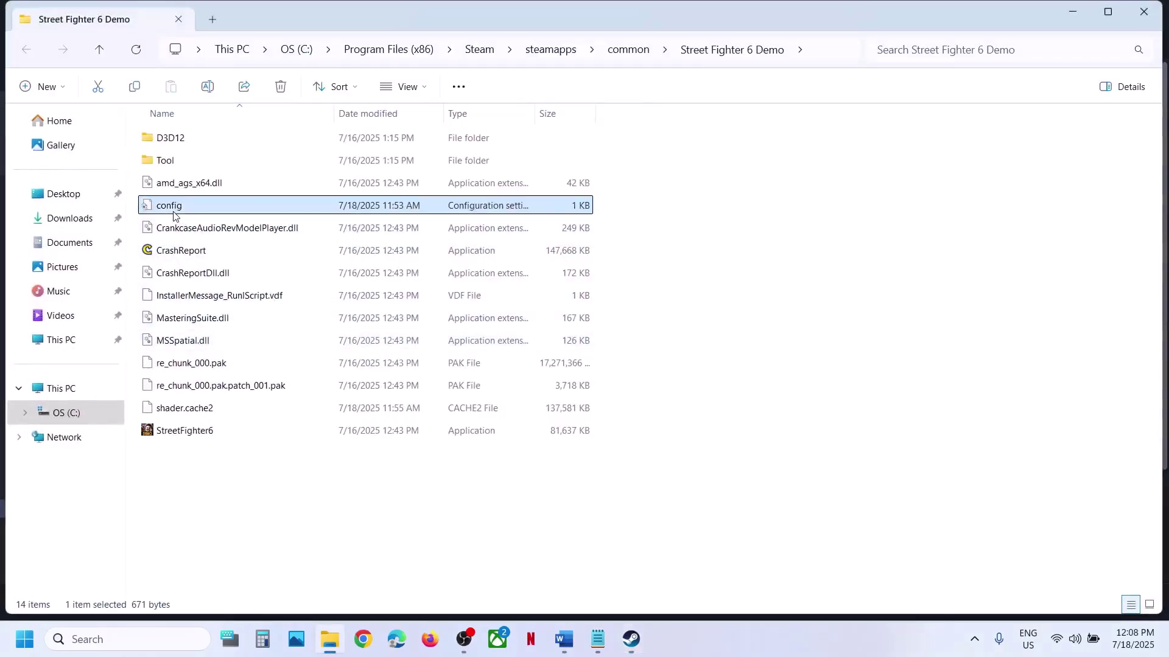
right_click(174, 216)
click(244, 237)
key(super+d)
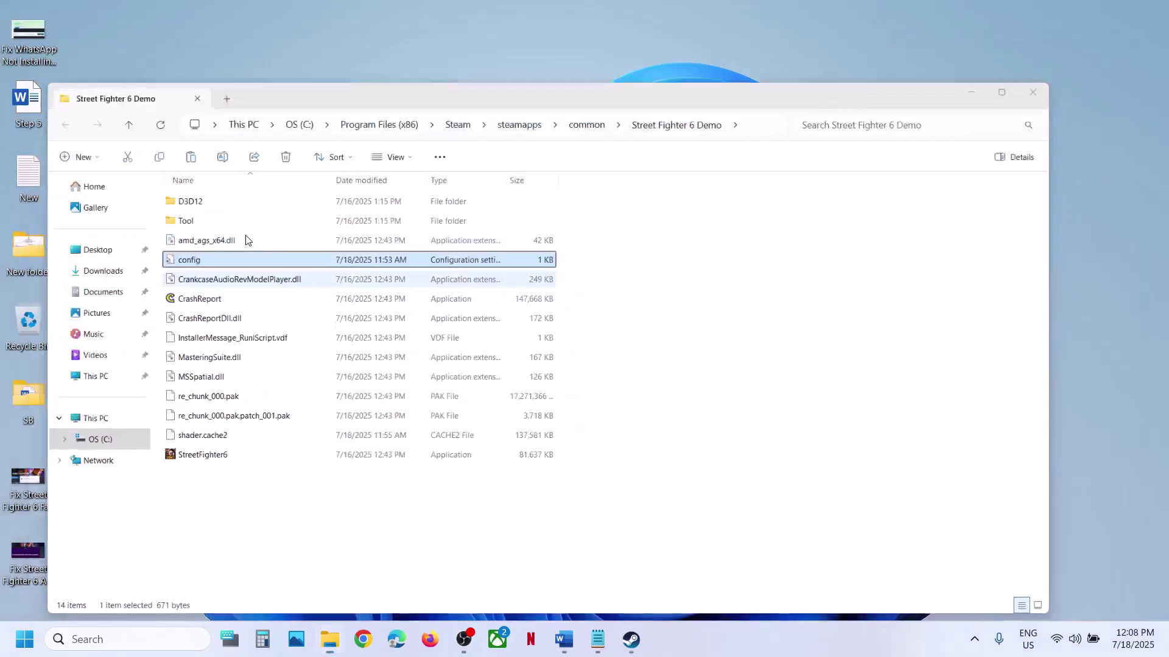
key(ctrl+v)
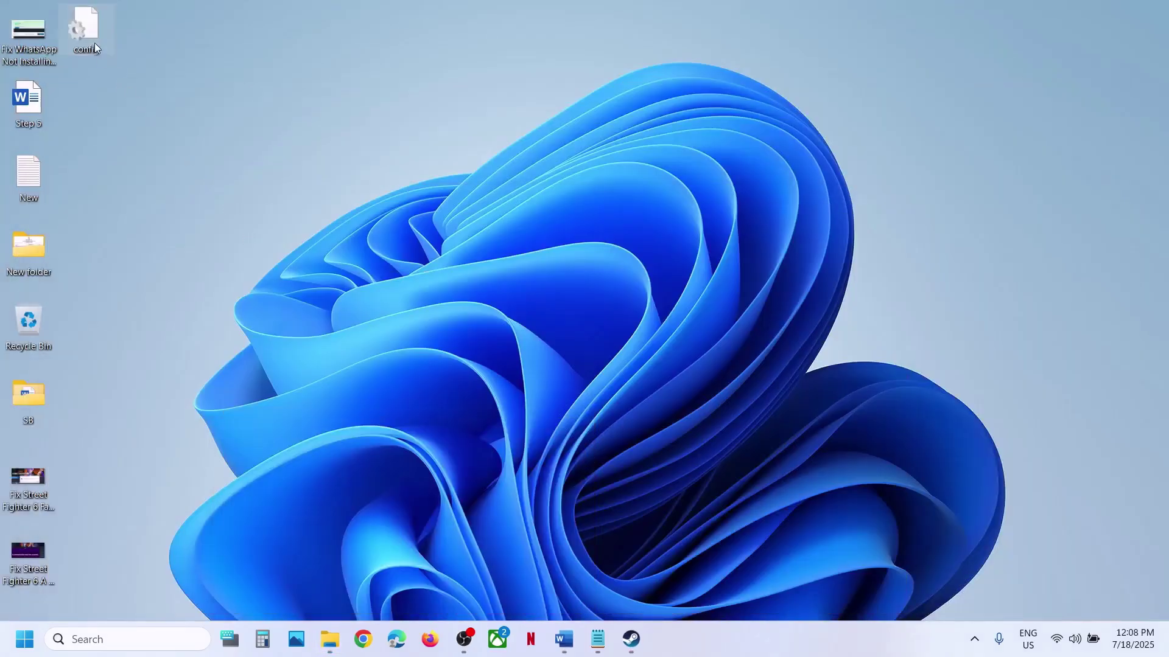
drag(94, 43, 584, 234)
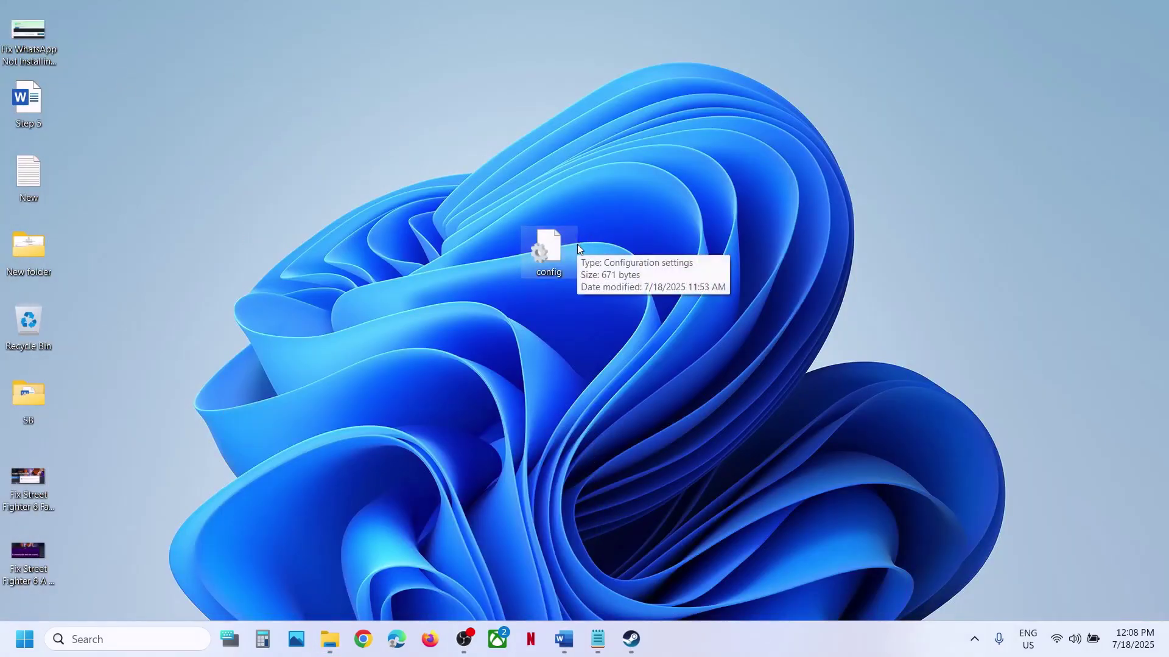
Rename the config file in the Street Fighter 6 Demo folder to config.old
key(super+d)
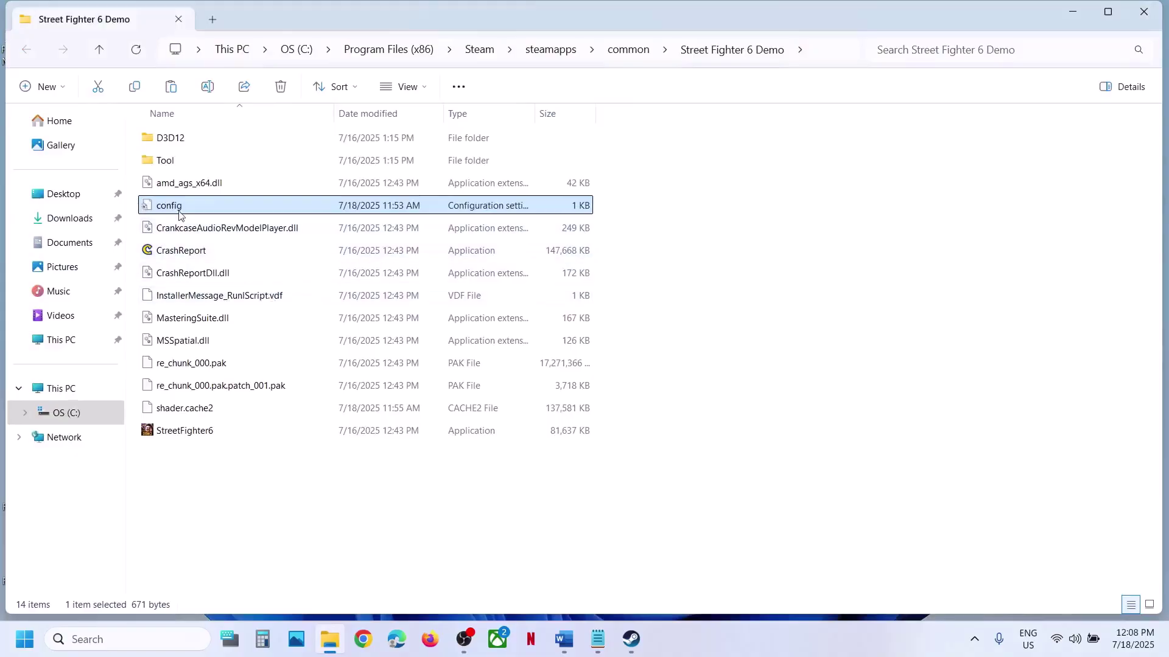
right_click(178, 210)
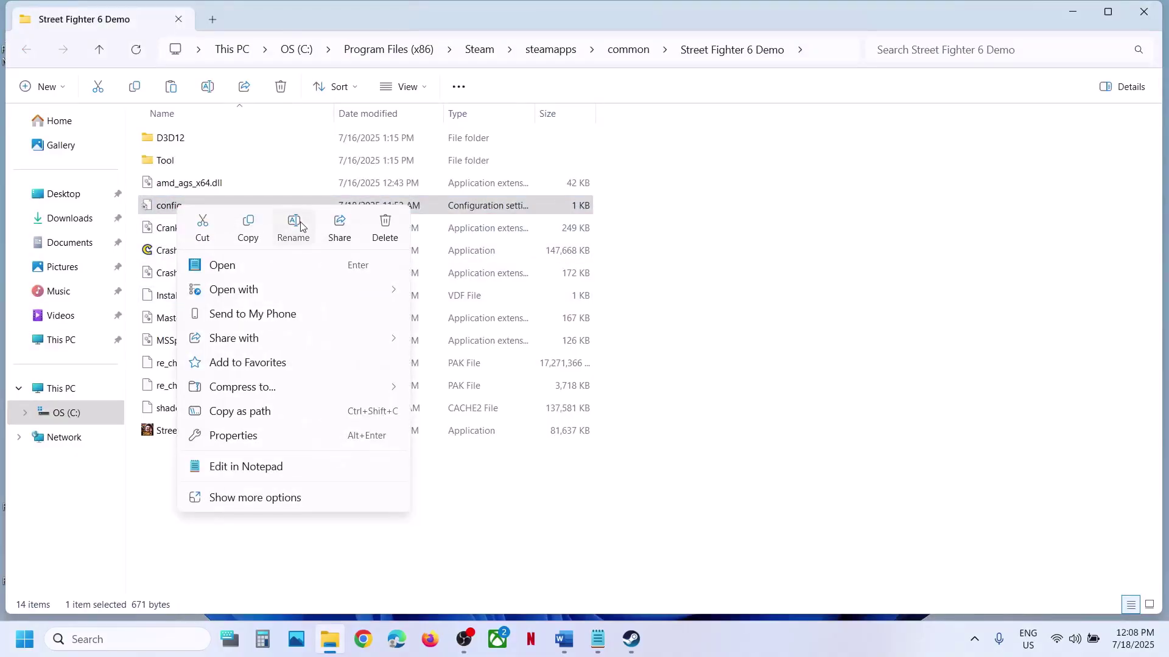
click(301, 227)
click(195, 204)
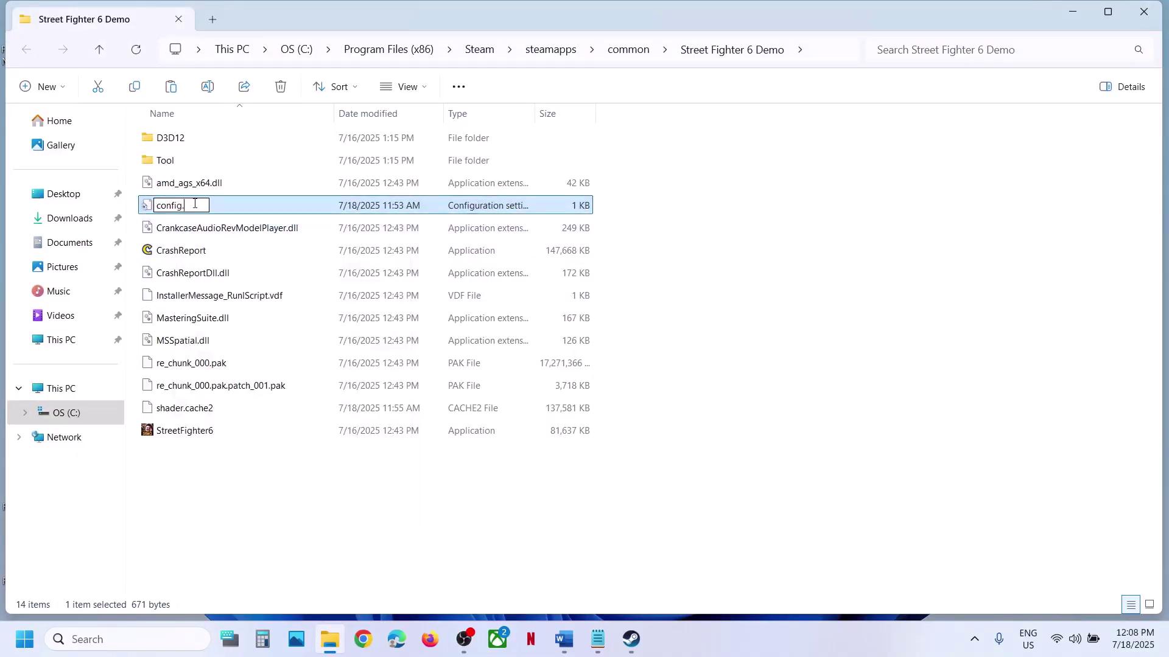
text(.old)
click(276, 489)
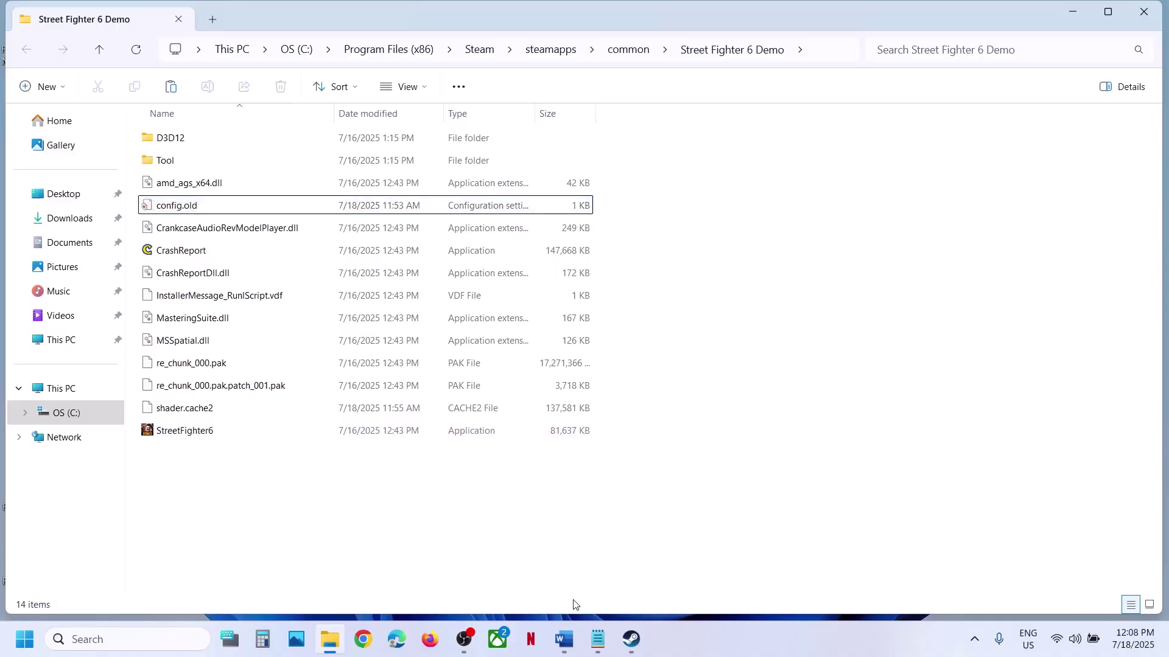
Review the config file instruction in the Word document and read Step 3 about deleting the shader file
click(564, 639)
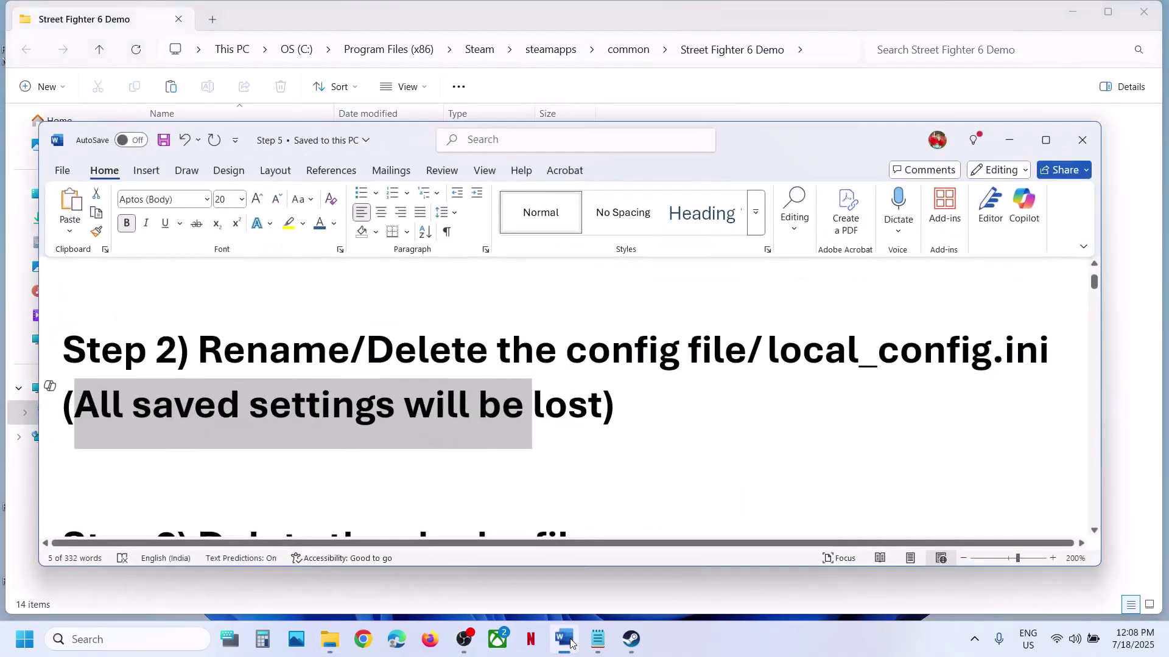
double_click(790, 353)
drag(565, 352, 724, 352)
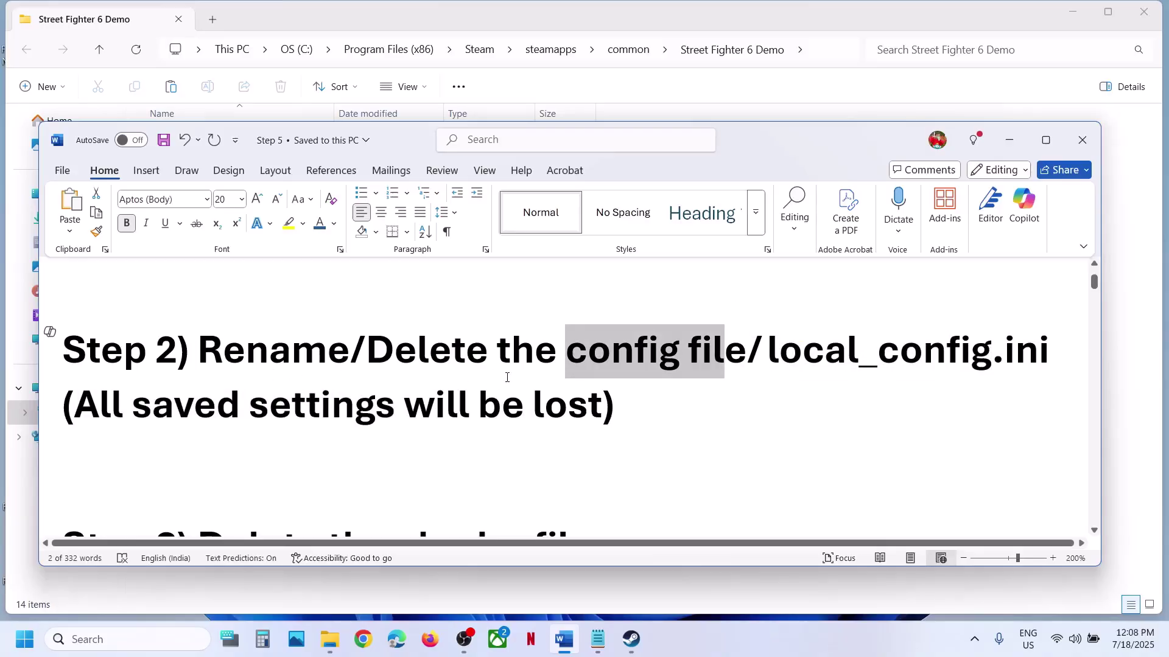
scroll(431, 420, down, 3)
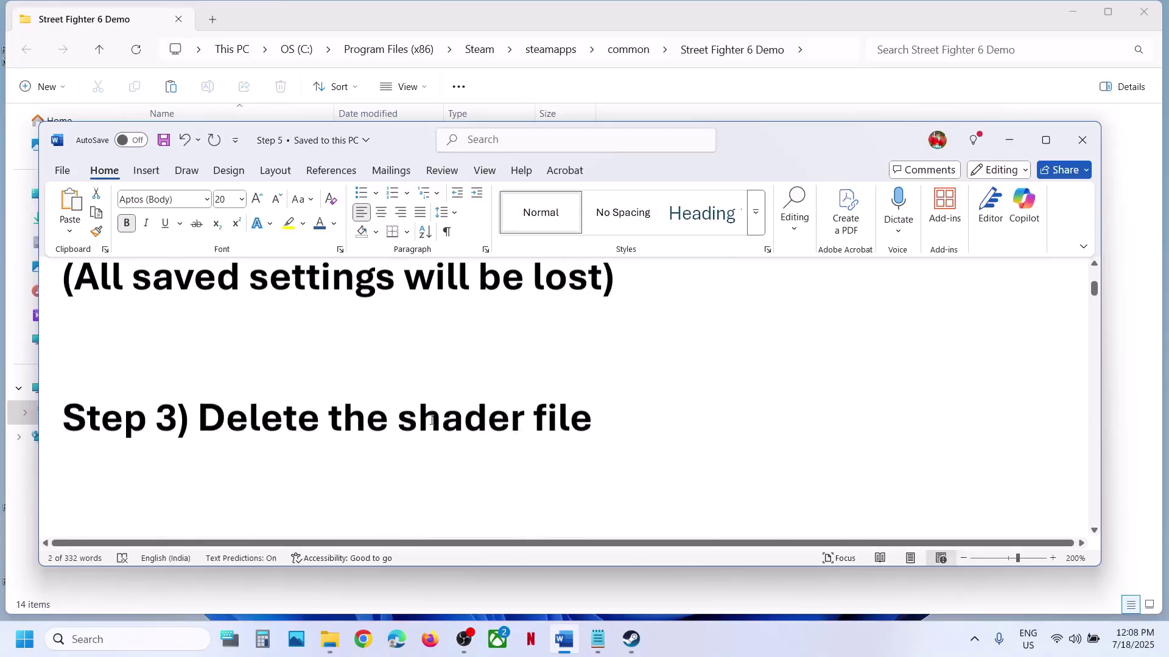
drag(199, 418, 644, 431)
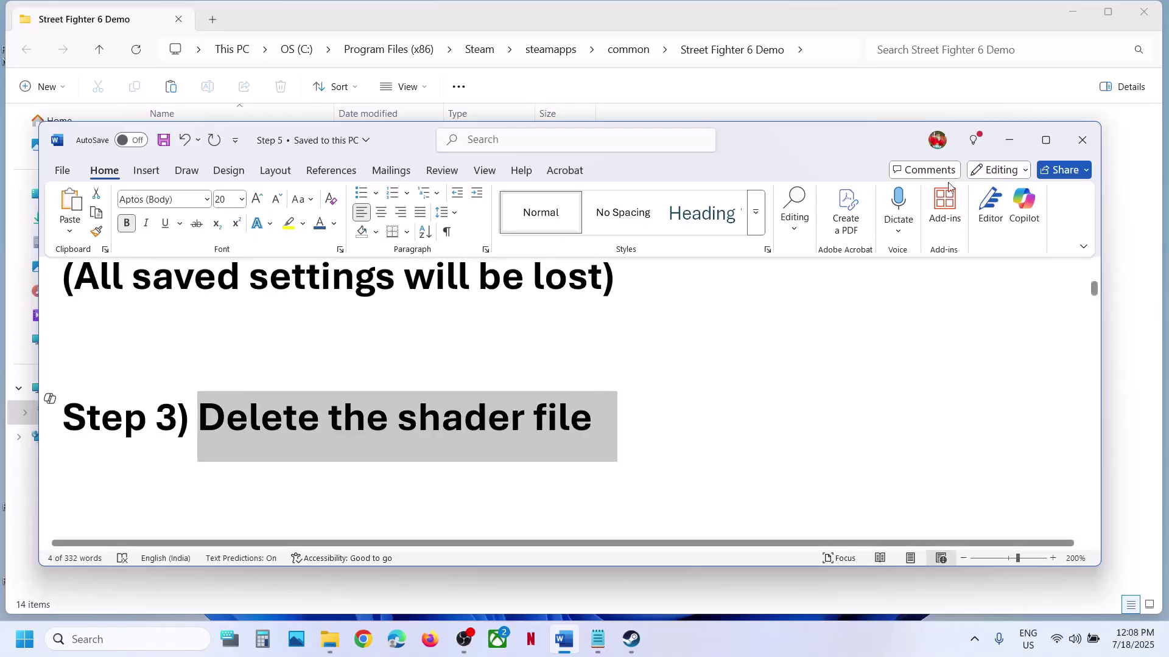
click(1008, 140)
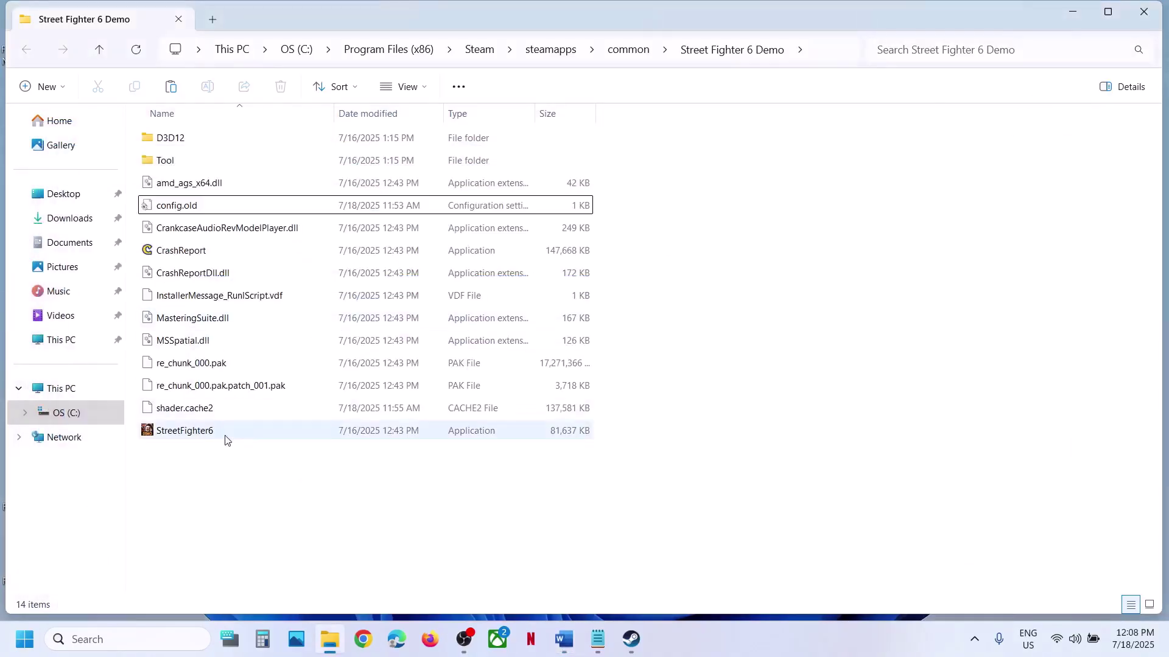
Delete the shader.cache2 file from the Street Fighter 6 Demo folder
click(199, 412)
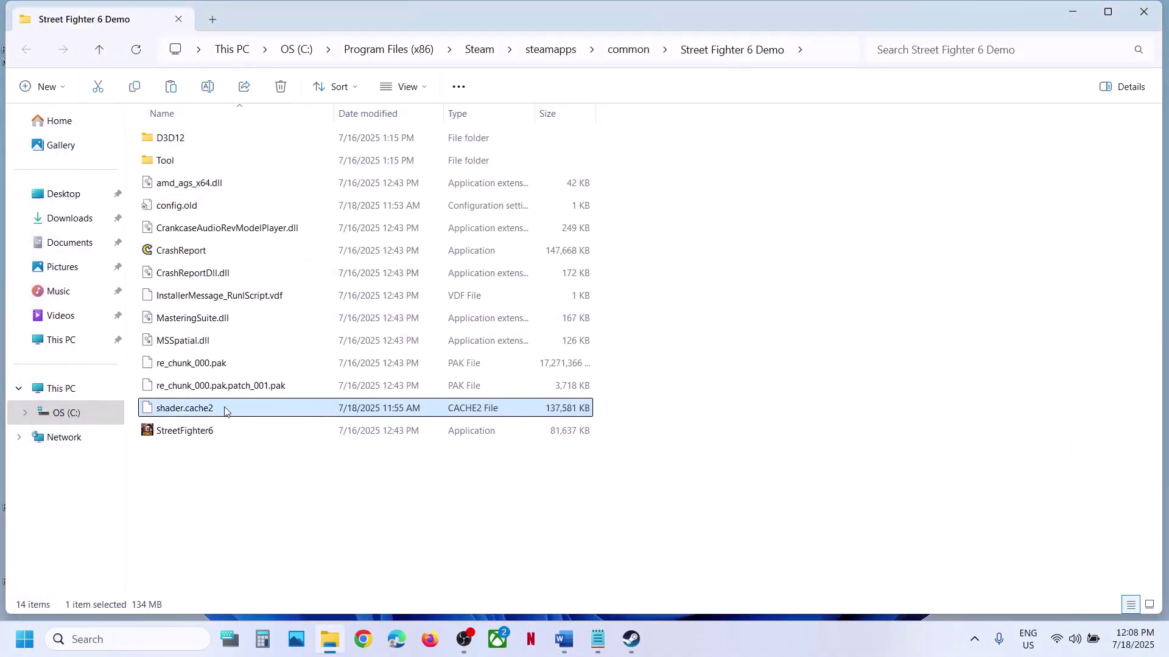
right_click(211, 412)
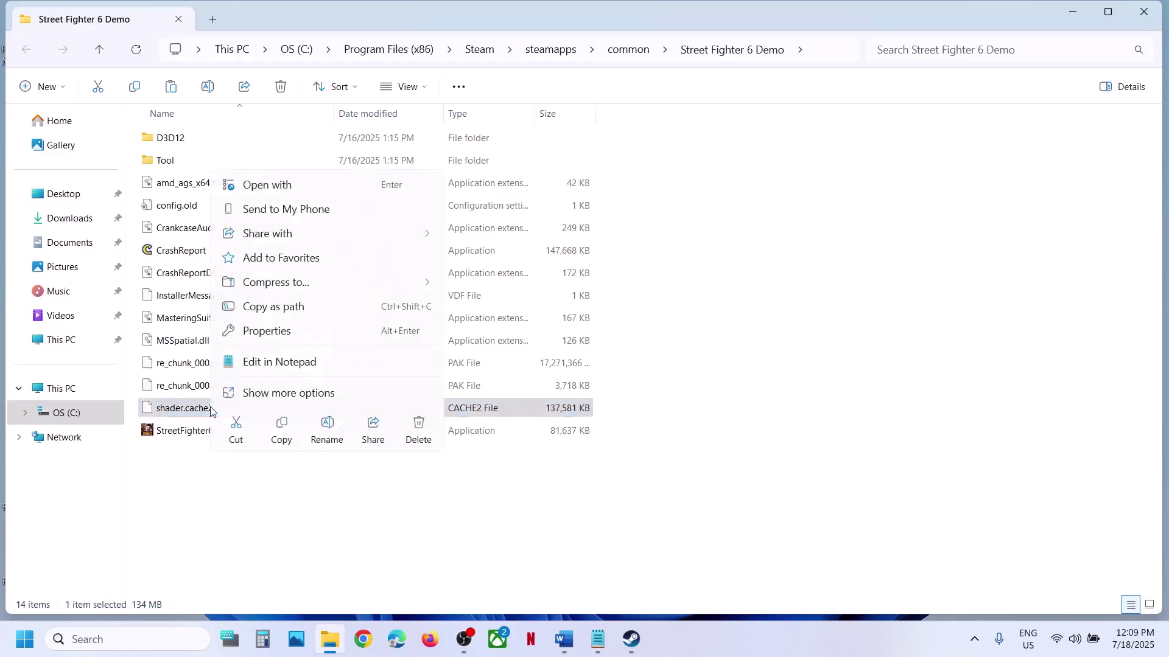
click(420, 429)
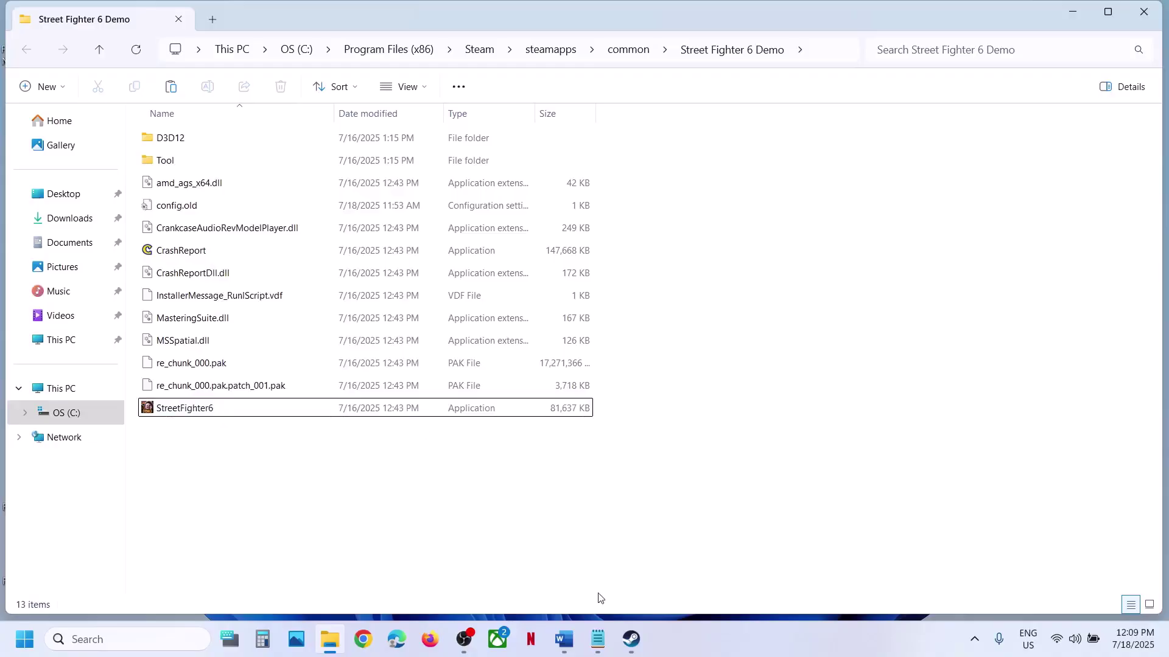
Read the Step 4 instruction in the Word document about running the game as an administrator from its installation folder
click(632, 638)
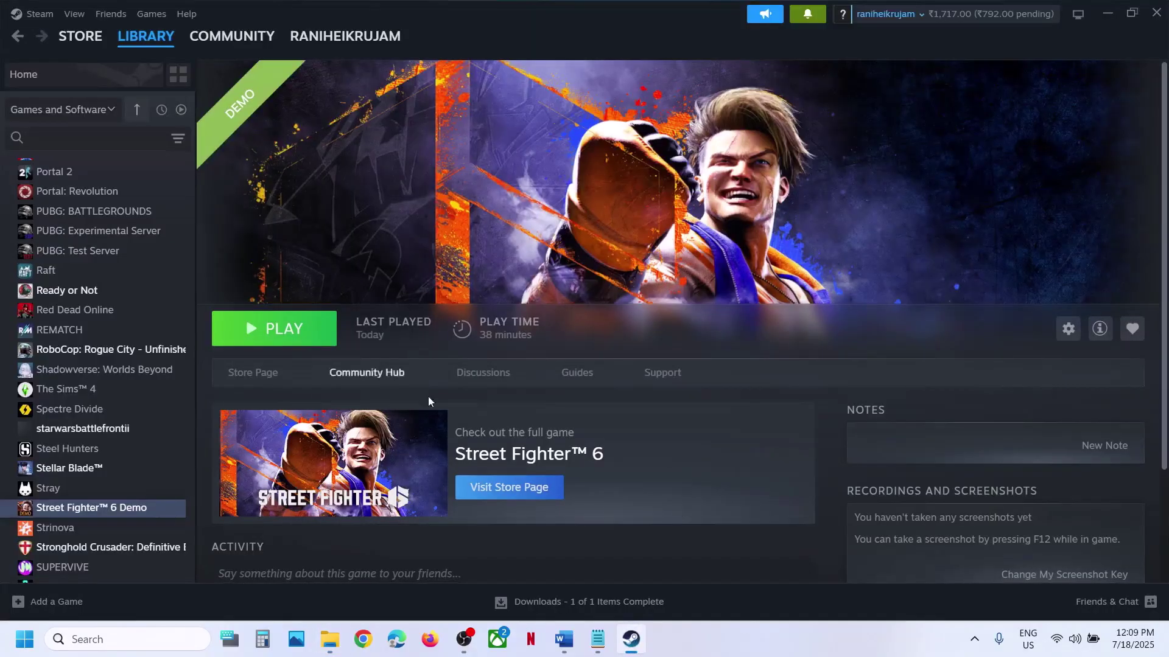
click(1108, 13)
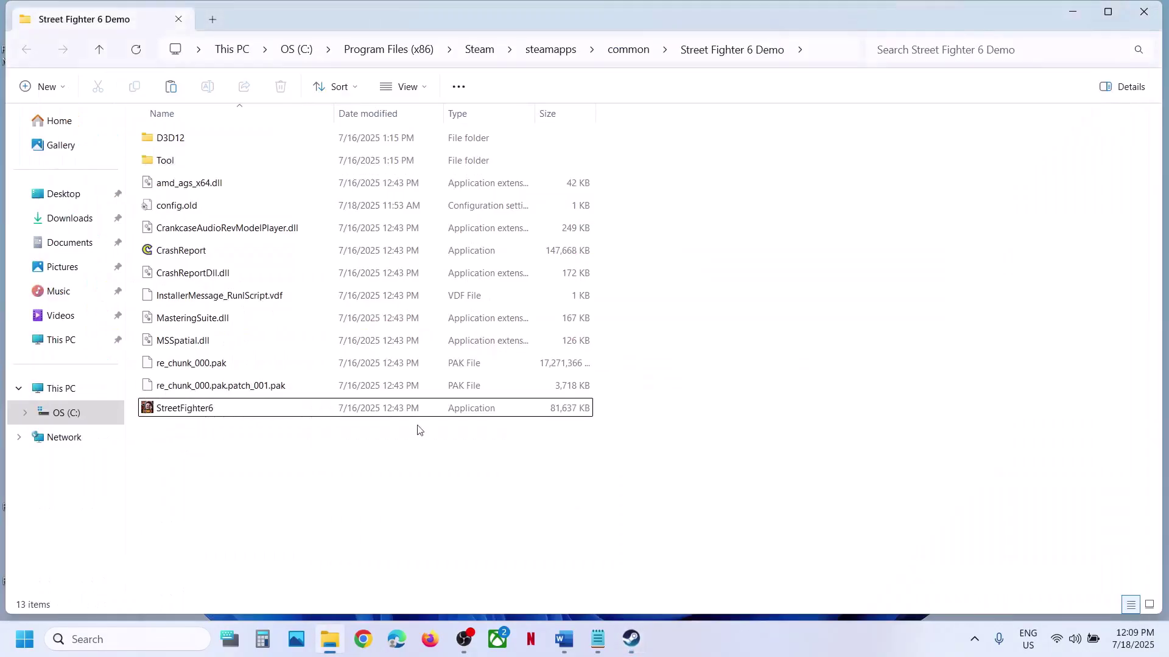
click(568, 642)
scroll(408, 449, down, 3)
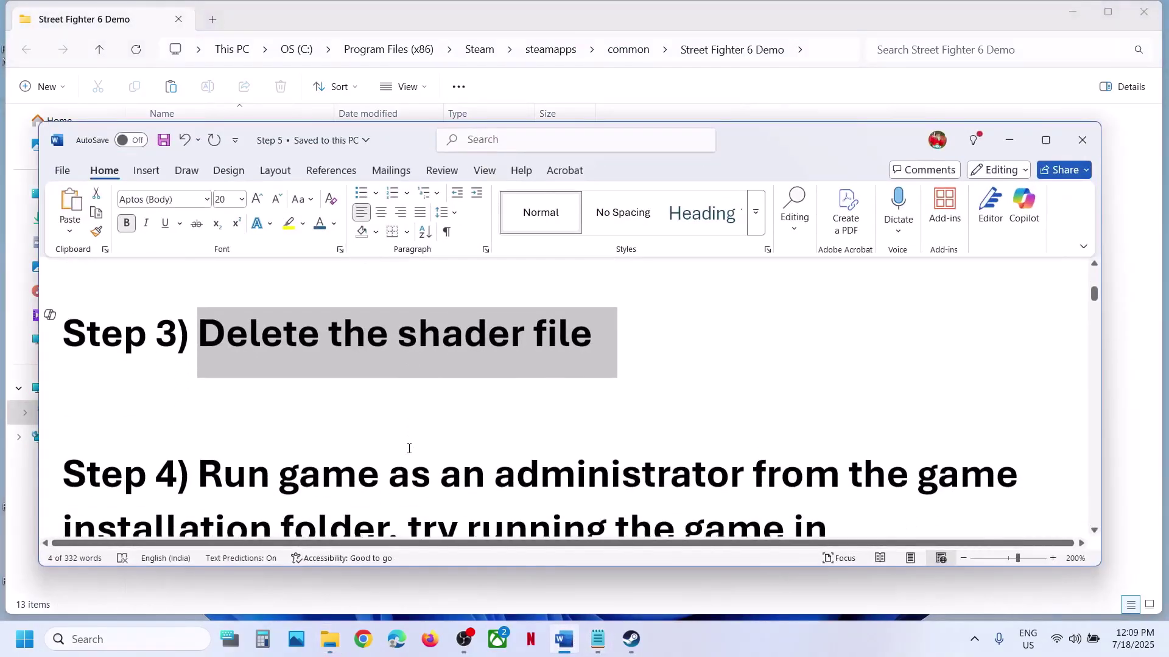
drag(226, 399, 390, 447)
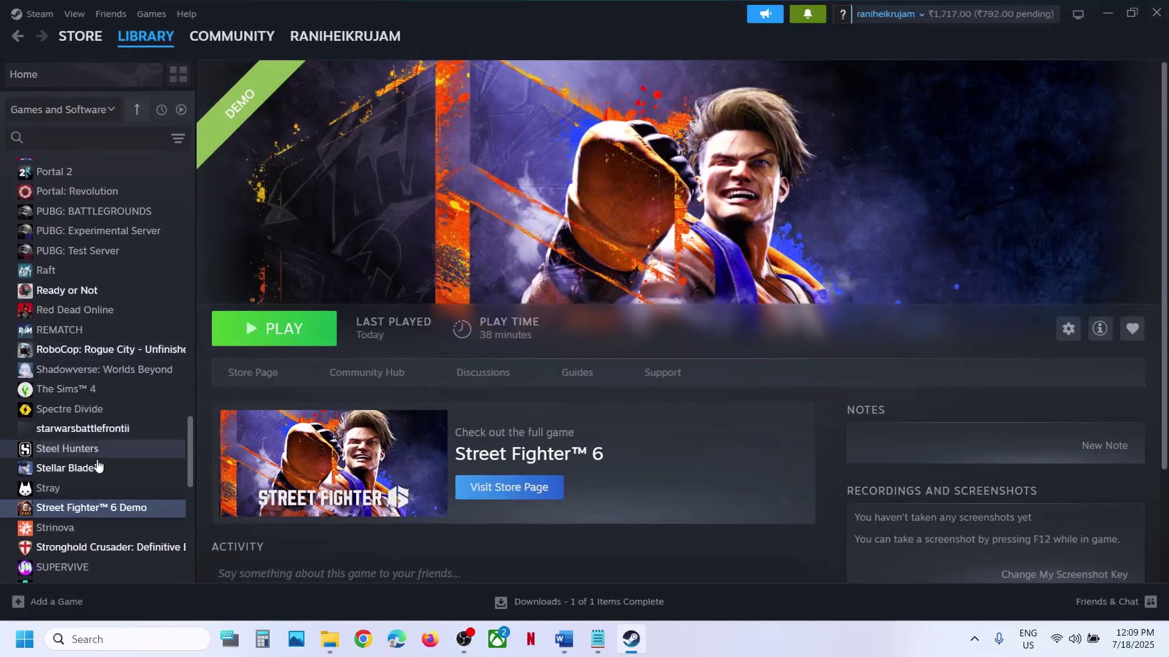
Browse to the installation folder of Street Fighter 6 Demo from the Steam library again
right_click(86, 511)
mouse_move(146, 472)
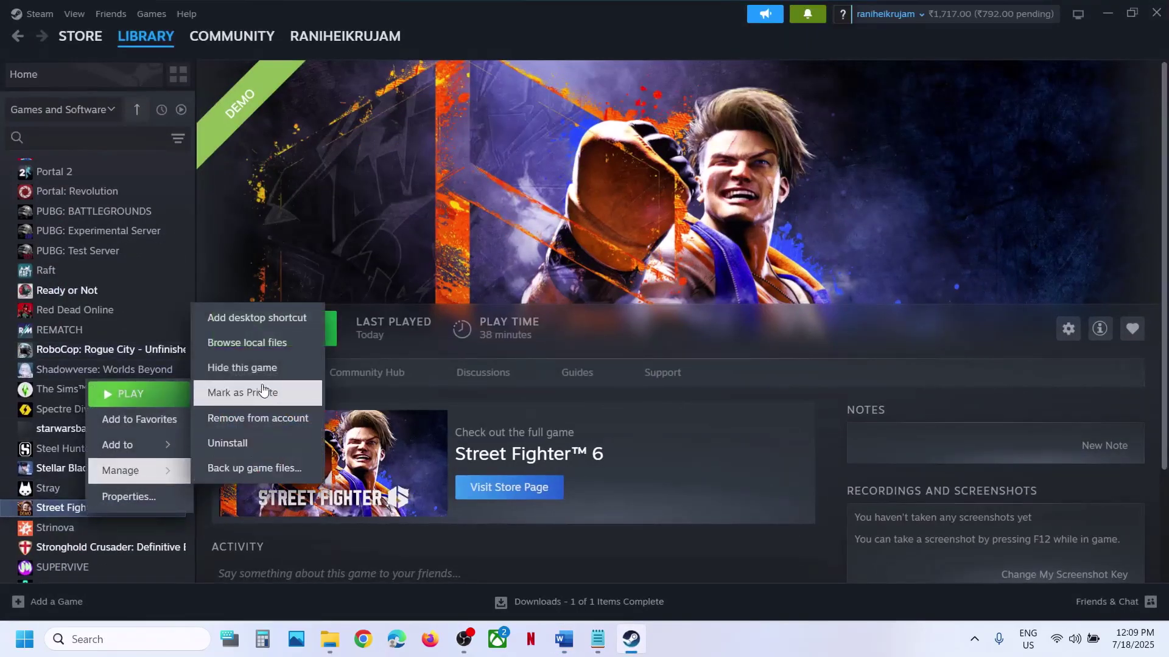
click(251, 344)
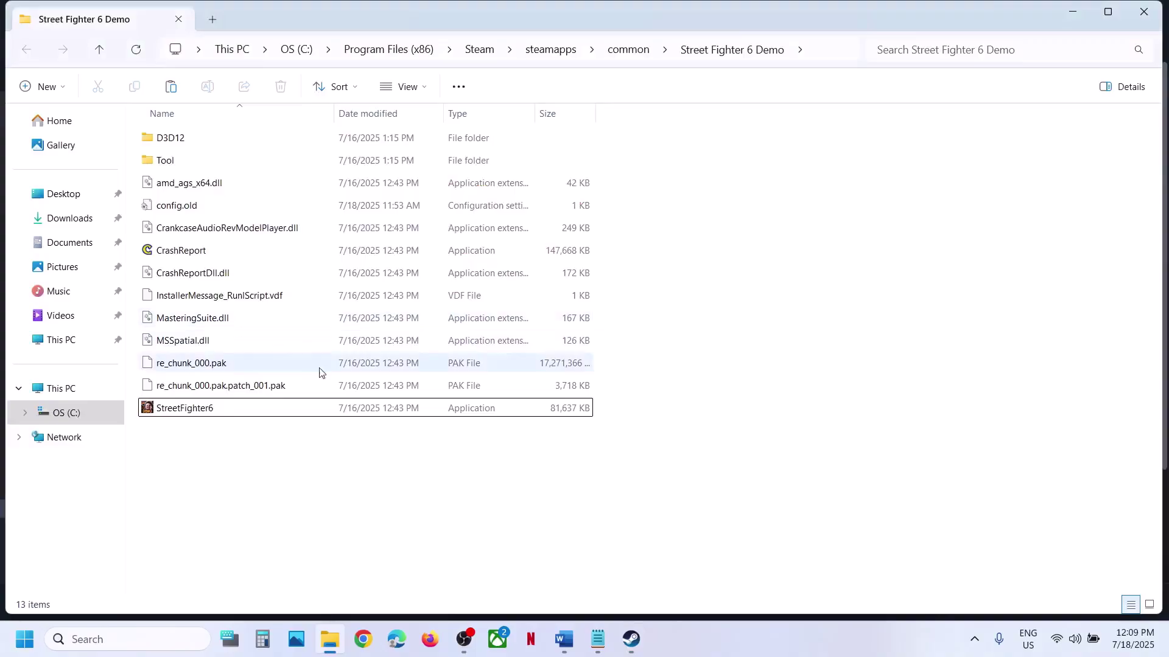
Set the StreetFighter6 application to run as an administrator in its compatibility properties and apply the change
click(209, 413)
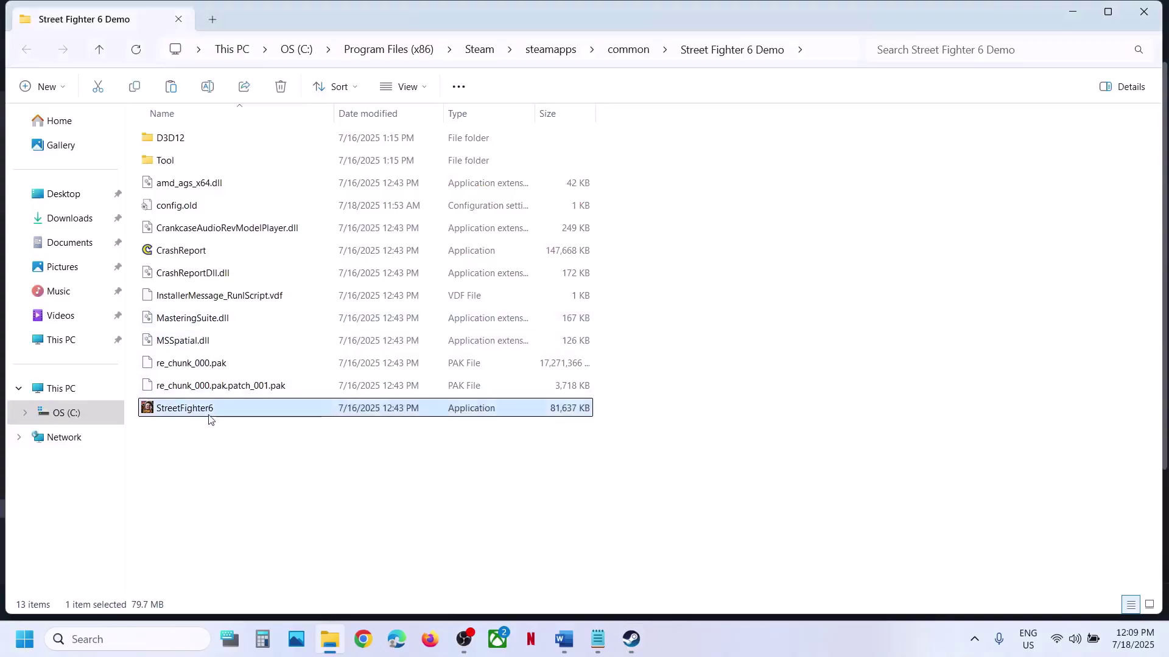
right_click(242, 416)
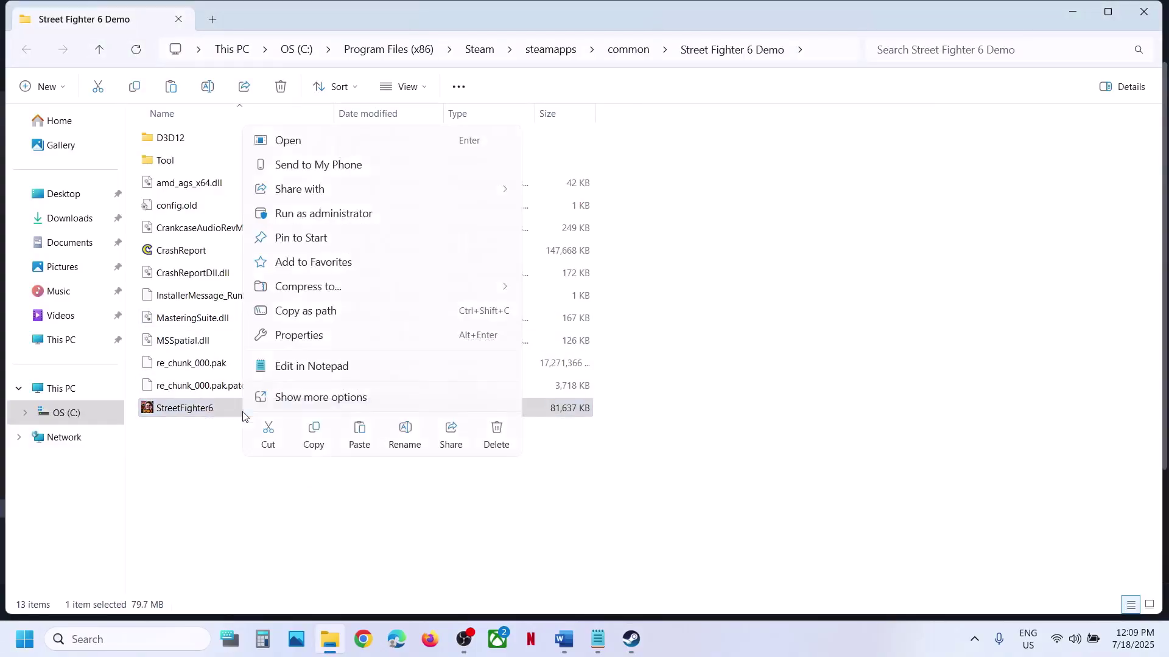
click(357, 336)
click(409, 239)
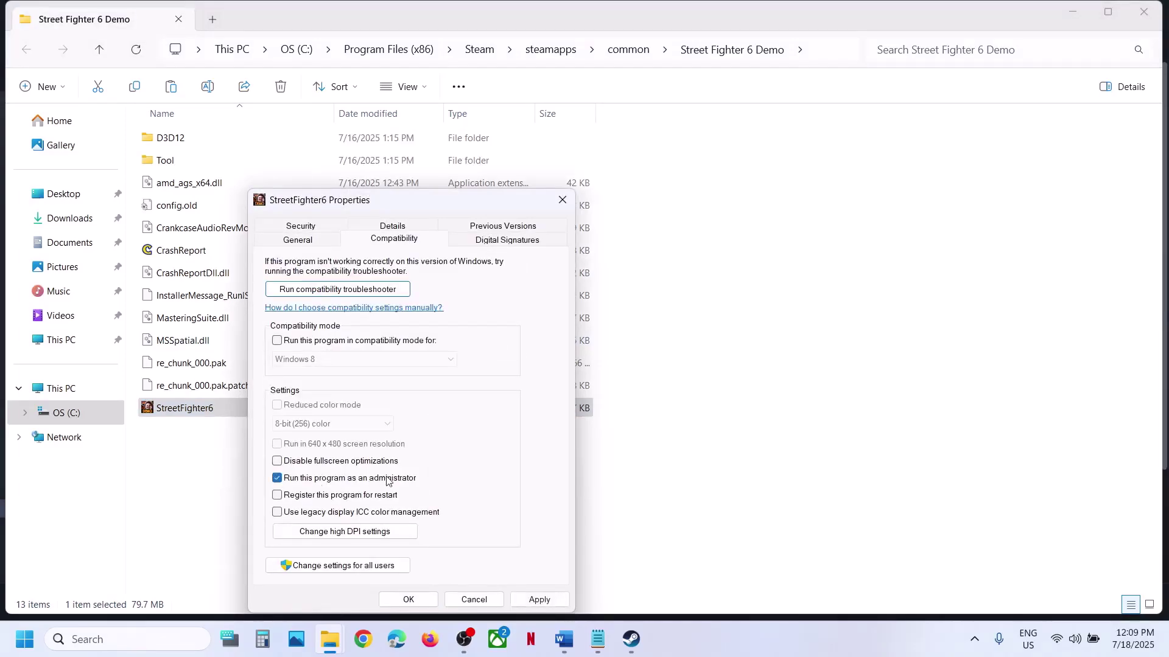
click(528, 598)
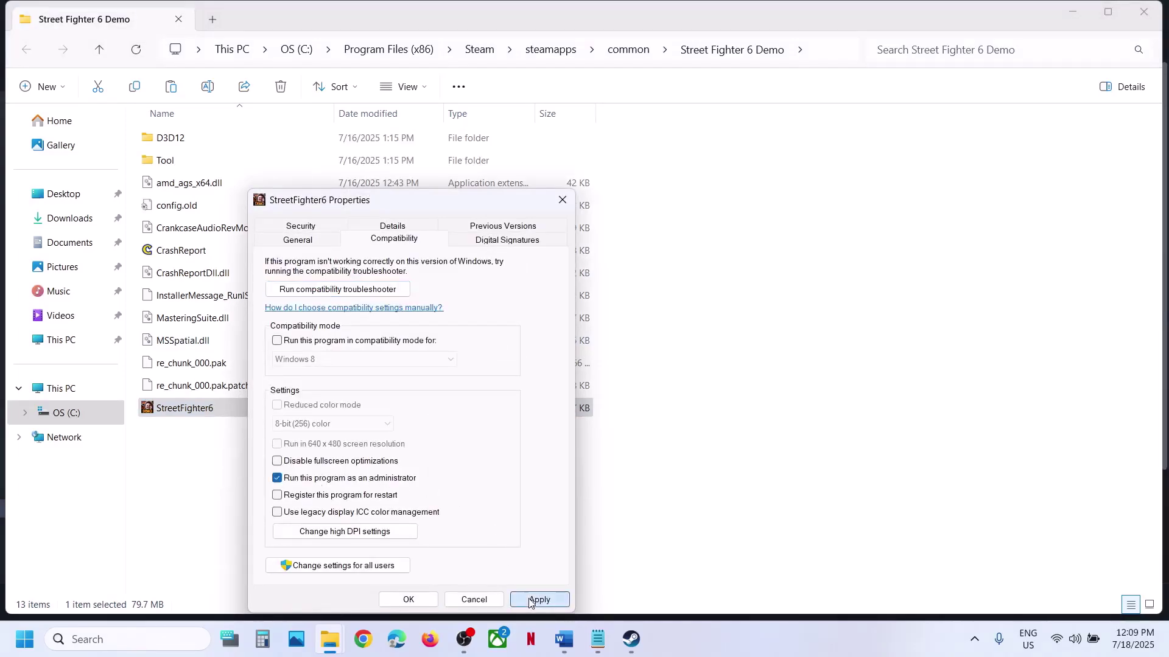
click(409, 600)
Set the StreetFighter6 application to run in compatibility mode for Windows 8 and apply the change
right_click(223, 417)
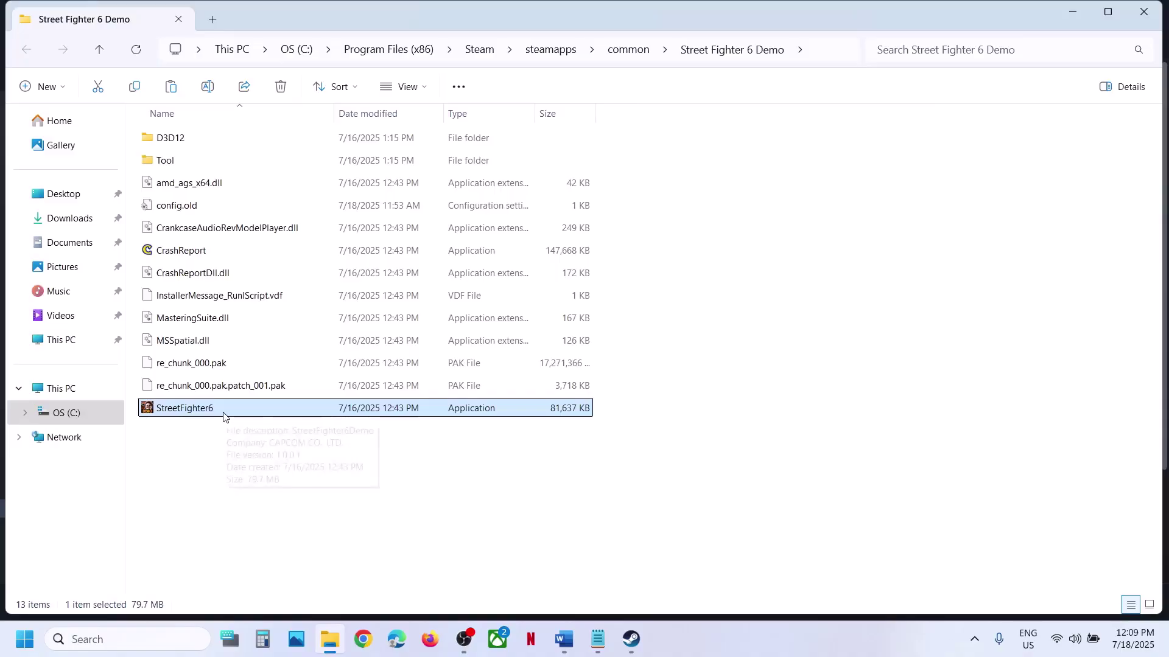
click(312, 337)
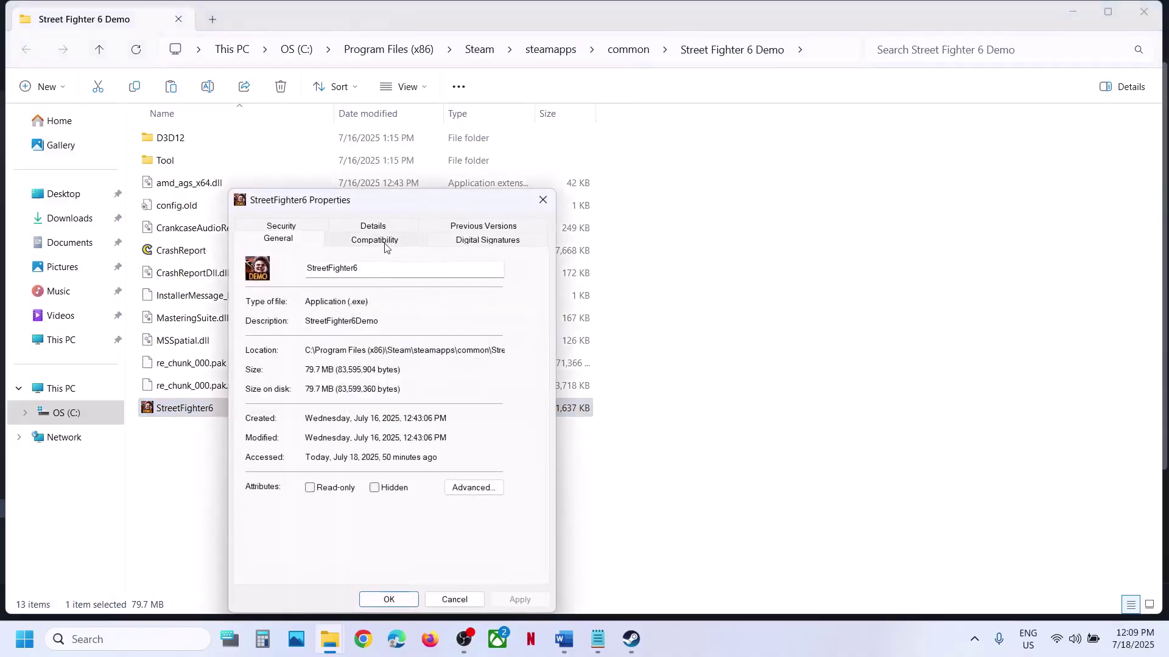
click(379, 238)
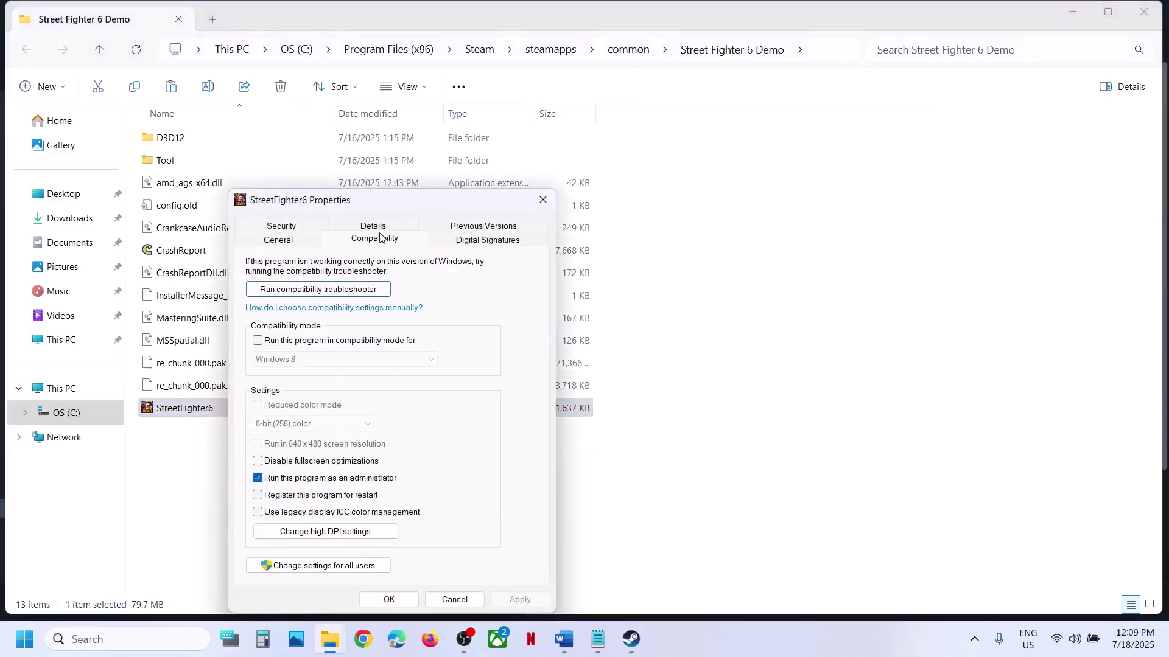
click(259, 342)
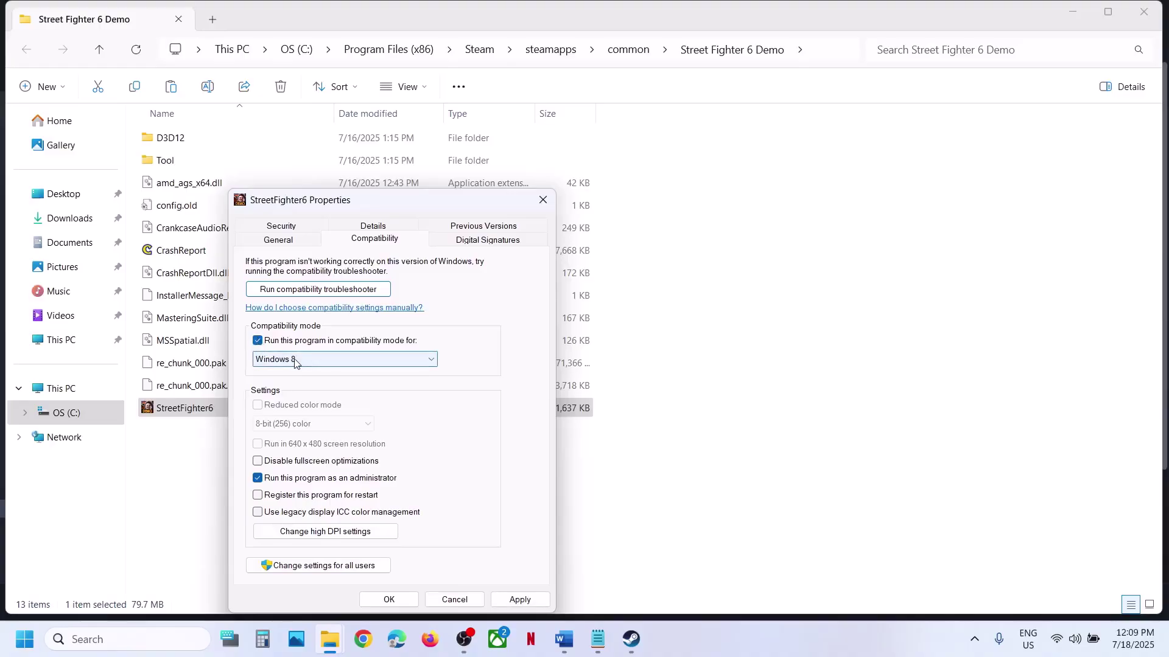
click(512, 602)
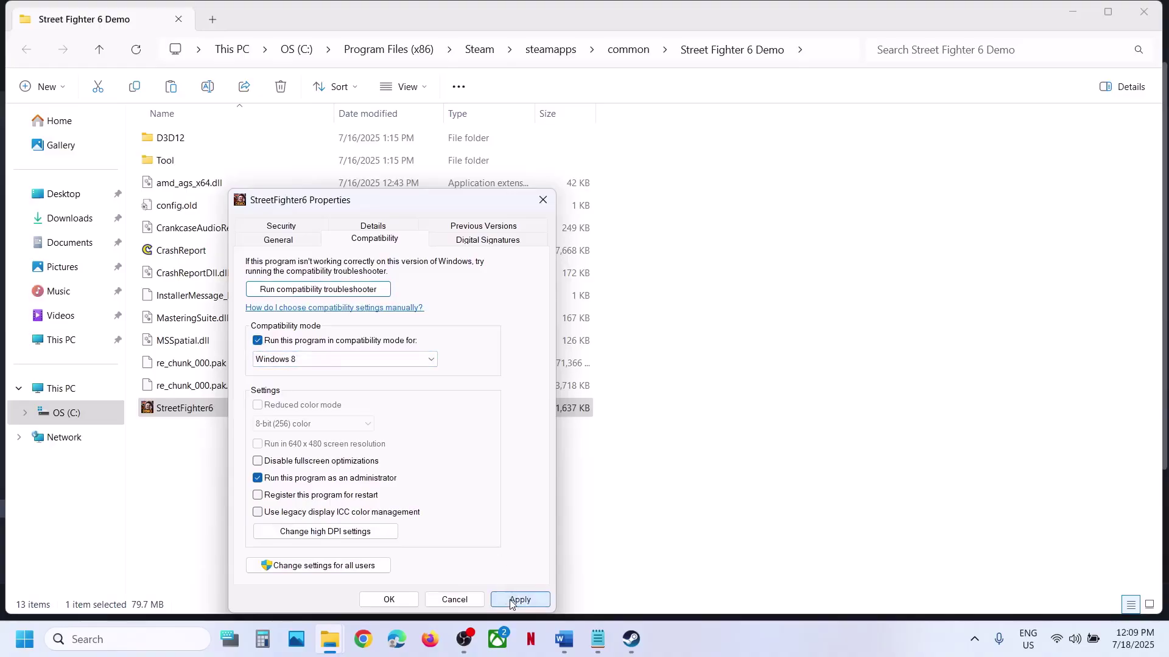
click(389, 599)
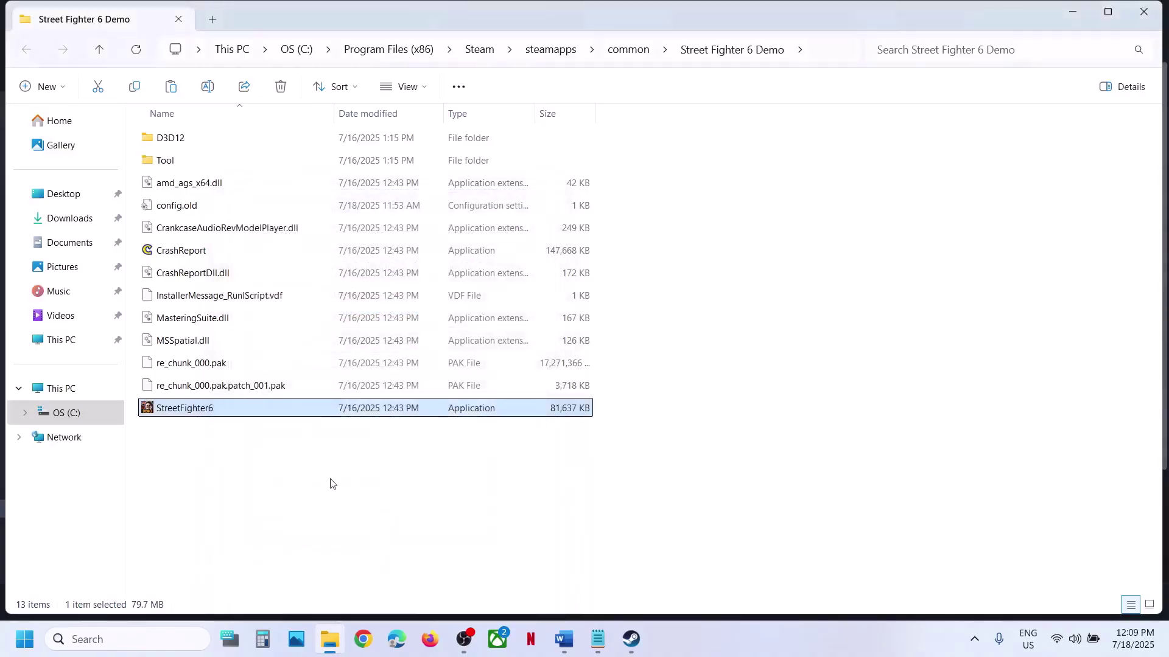
Switch StreetFighter6's compatibility mode to Windows 7, disable fullscreen optimizations and apply the changes
right_click(222, 416)
click(308, 334)
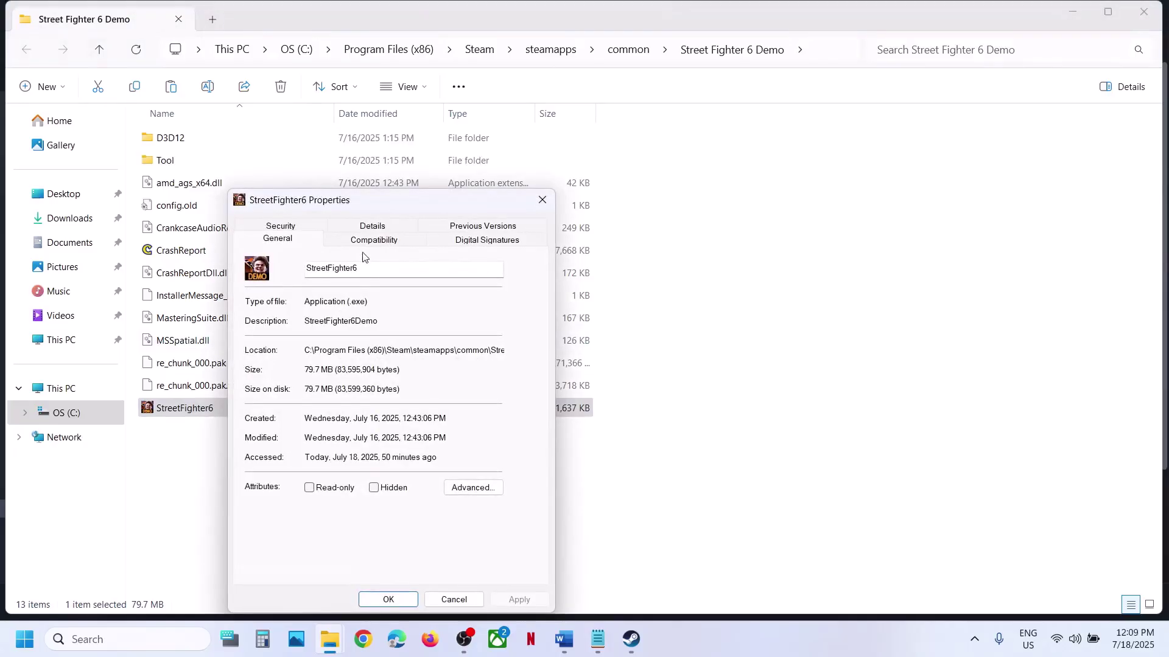
click(366, 241)
click(340, 359)
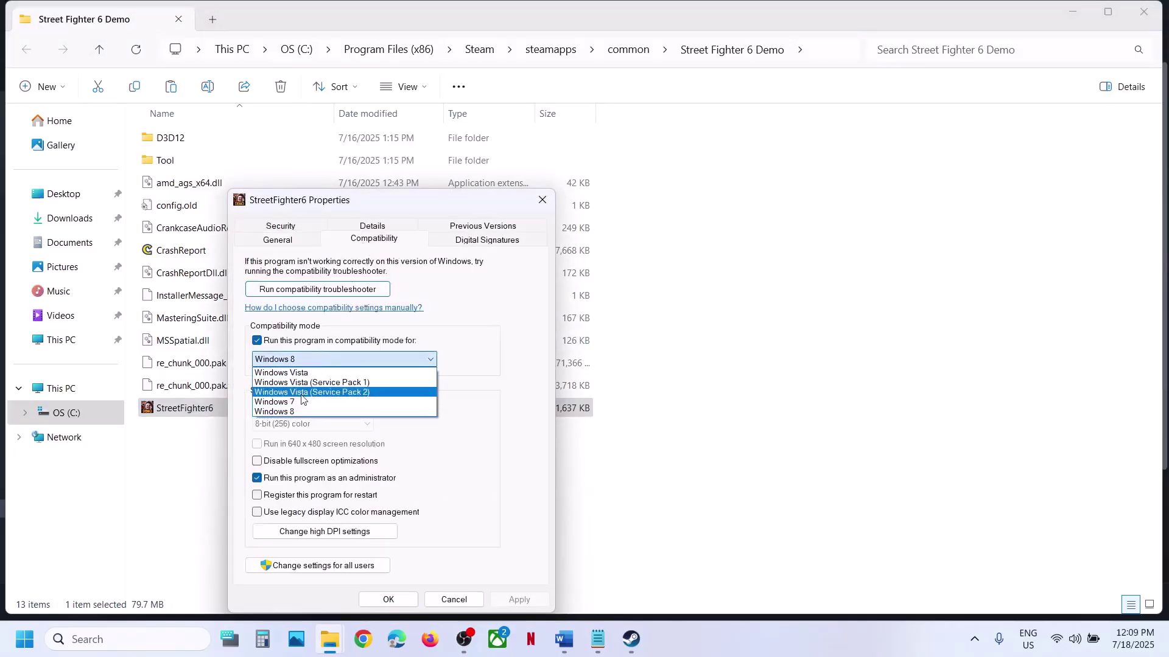
click(341, 403)
click(520, 600)
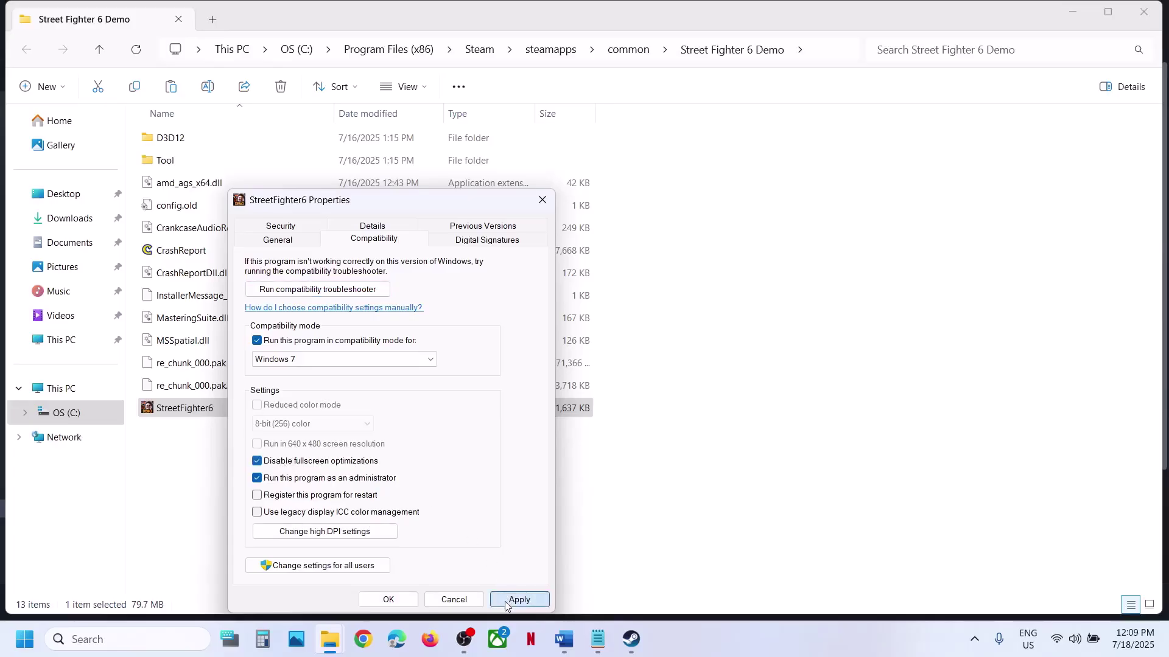
click(411, 600)
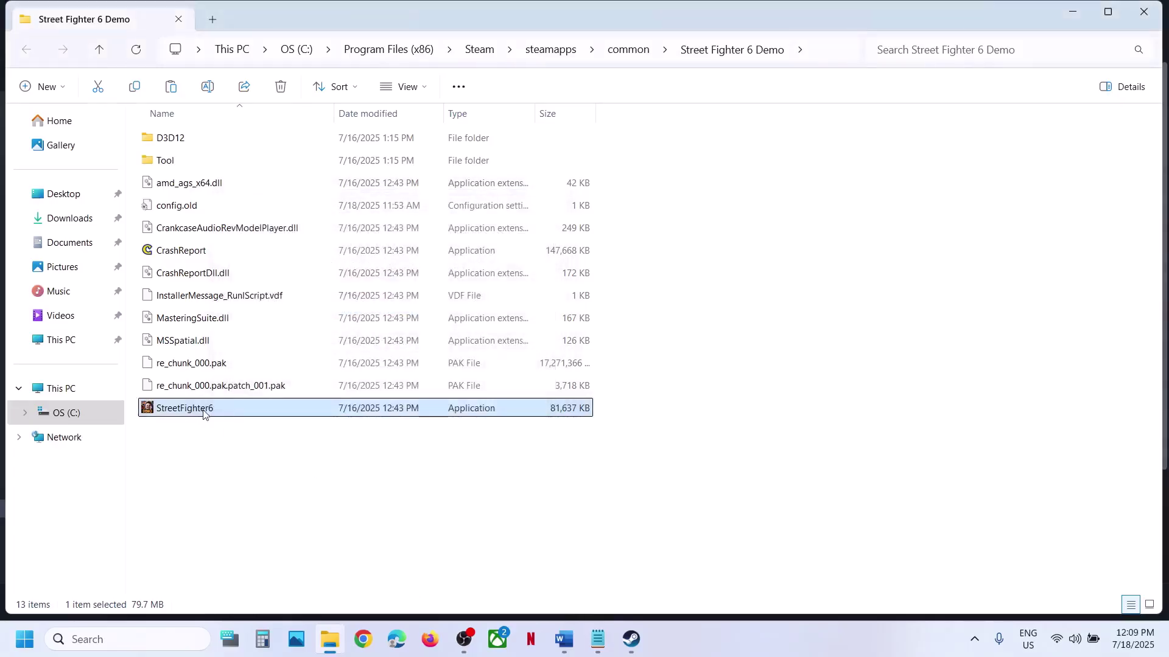
Turn off compatibility mode, the fullscreen optimizations override and the administrator option for StreetFighter6, and apply the changes
right_click(204, 414)
click(291, 339)
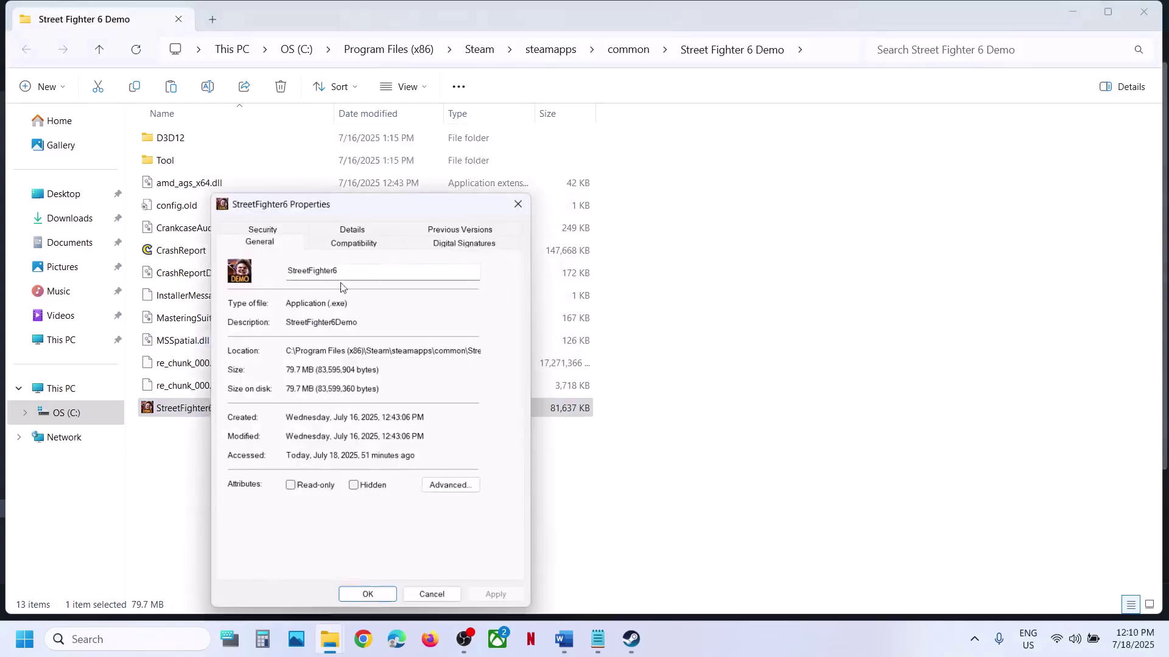
click(354, 240)
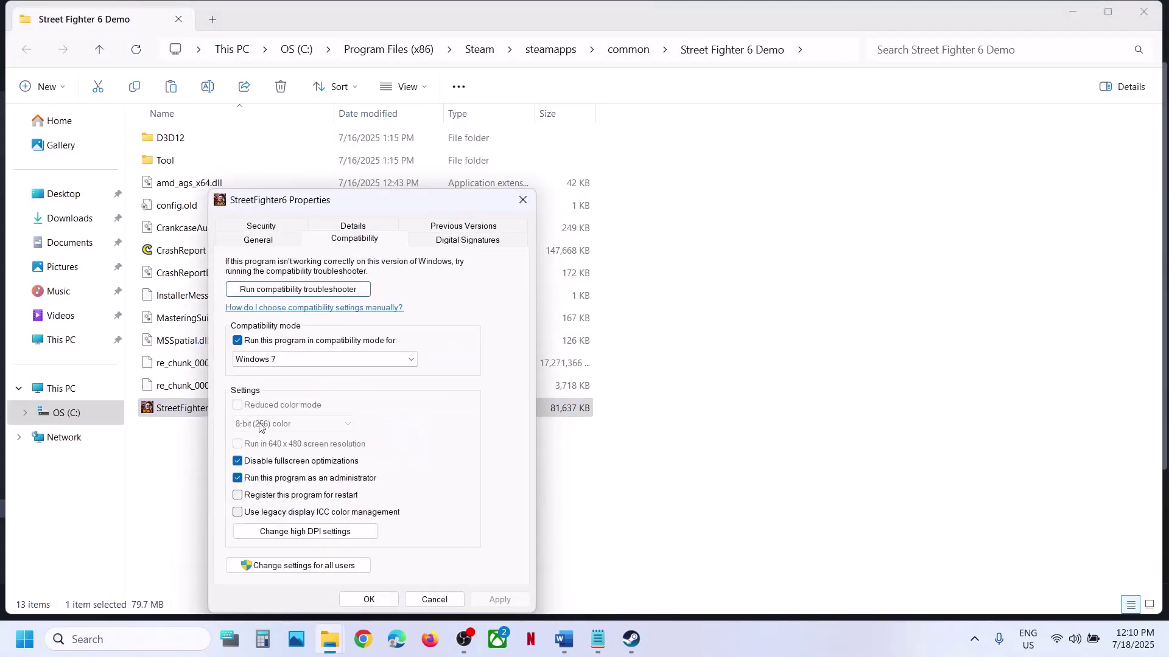
click(237, 341)
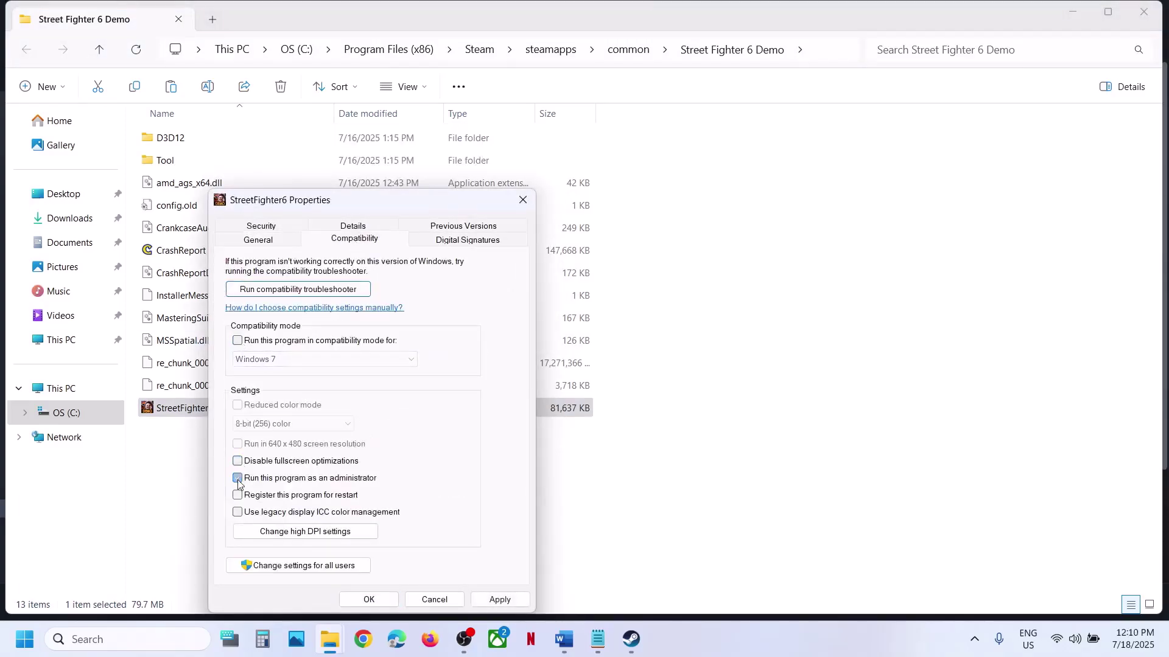
click(498, 599)
click(369, 600)
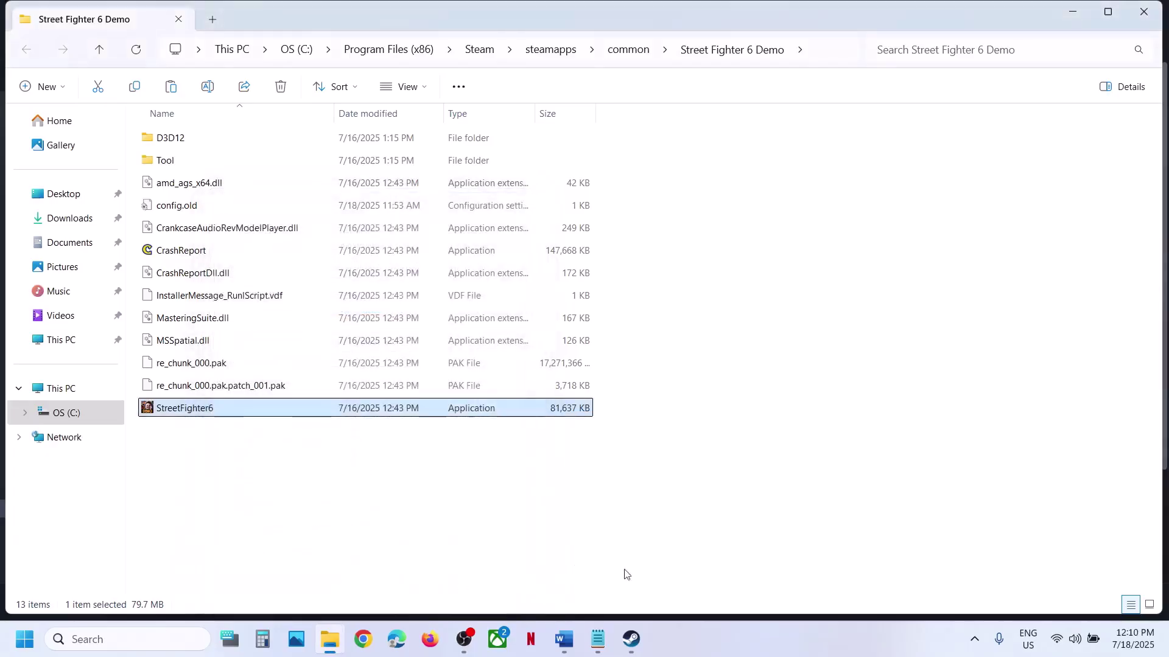
Read the Step 5 instruction in the Word document about allowing the game exe through controlled folder access and the firewall
click(632, 643)
click(568, 651)
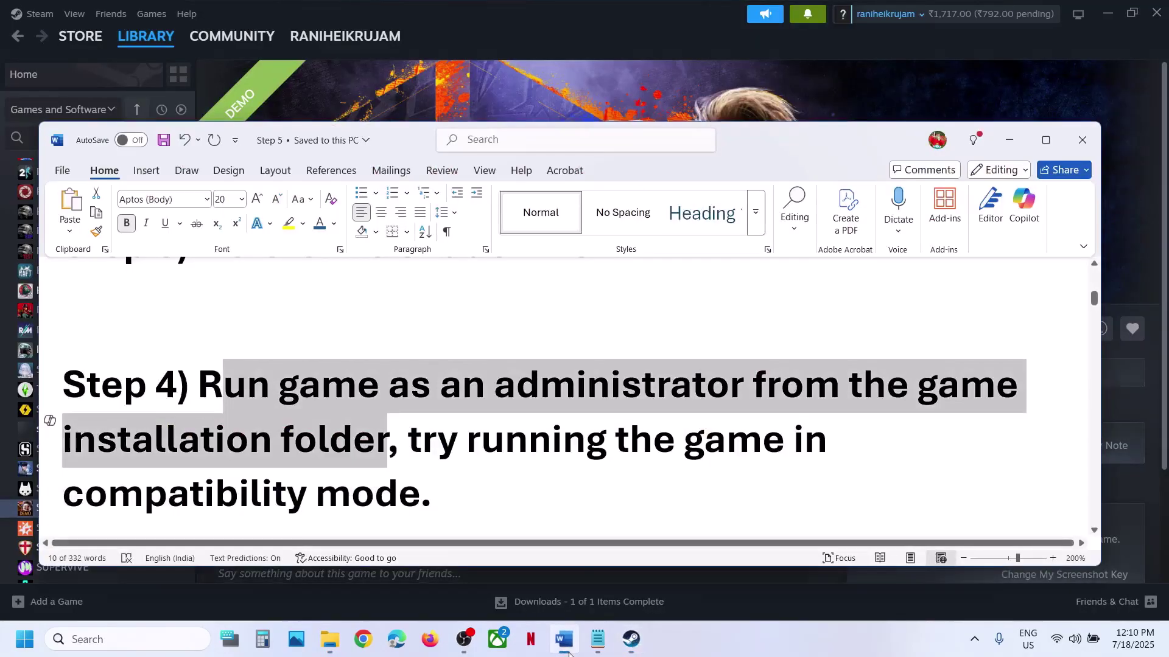
scroll(497, 457, down, 5)
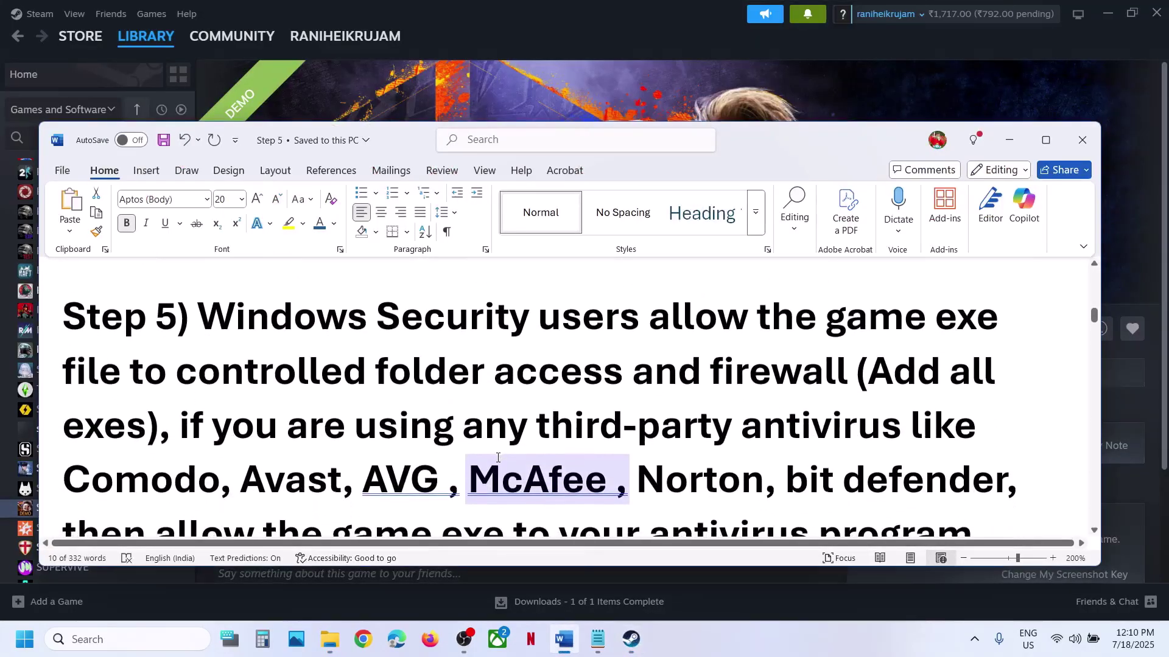
drag(241, 333, 509, 338)
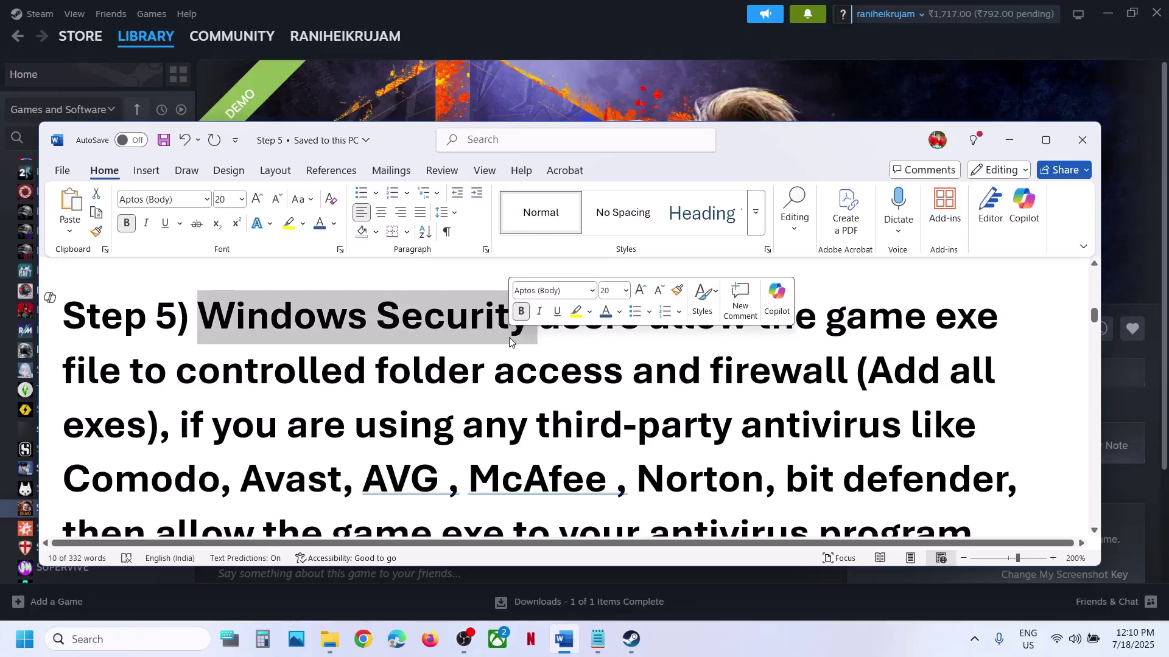
click(545, 117)
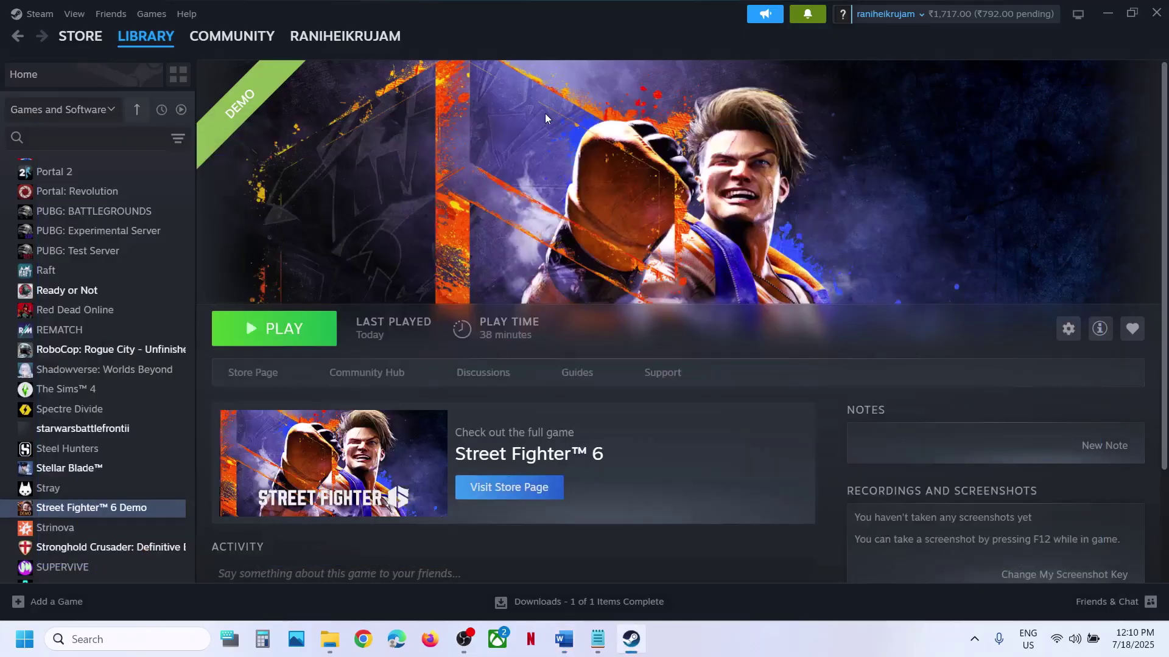
Open Virus & threat protection in Windows Security from the Privacy & security section of Windows Settings
key(super+i)
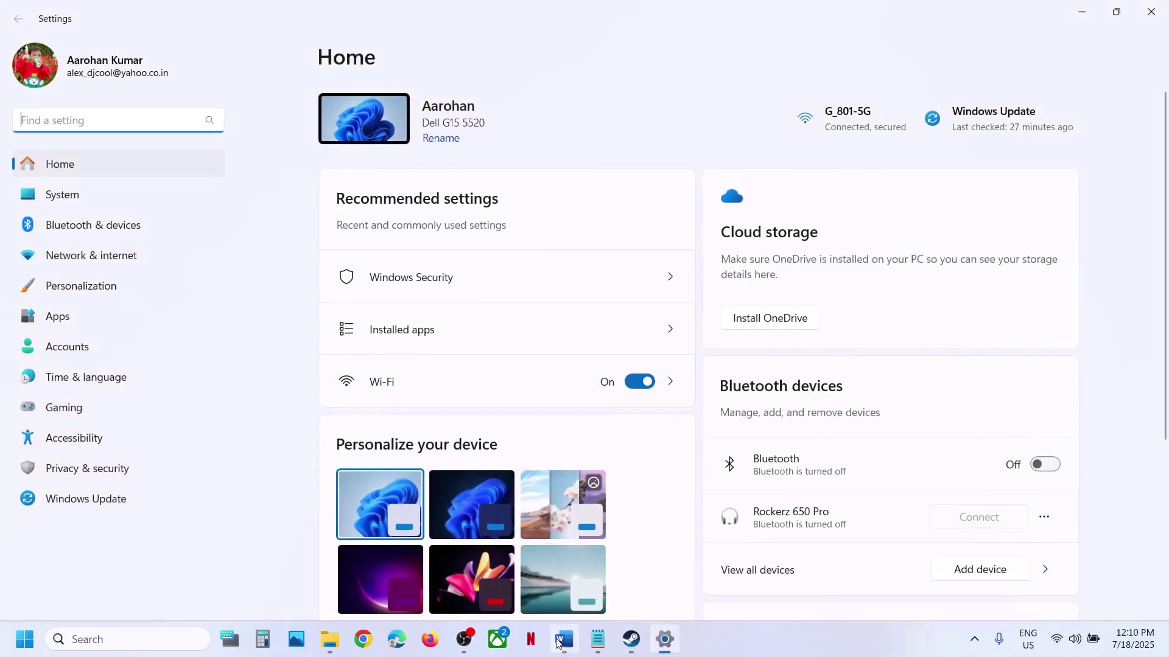
click(559, 644)
click(559, 644)
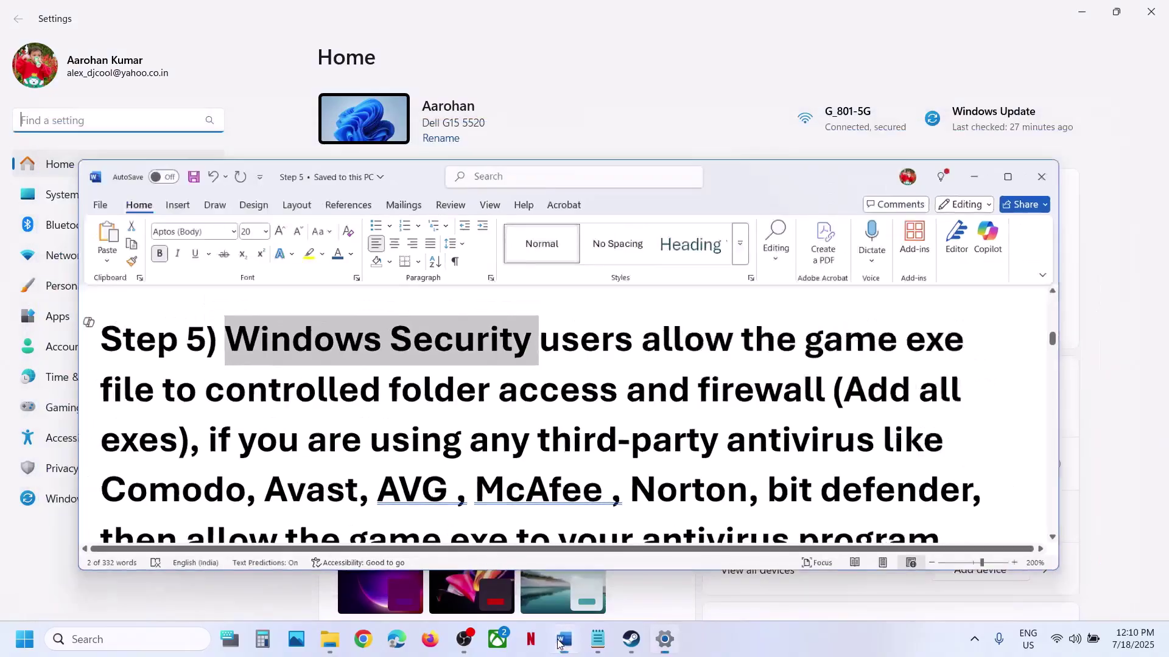
click(101, 472)
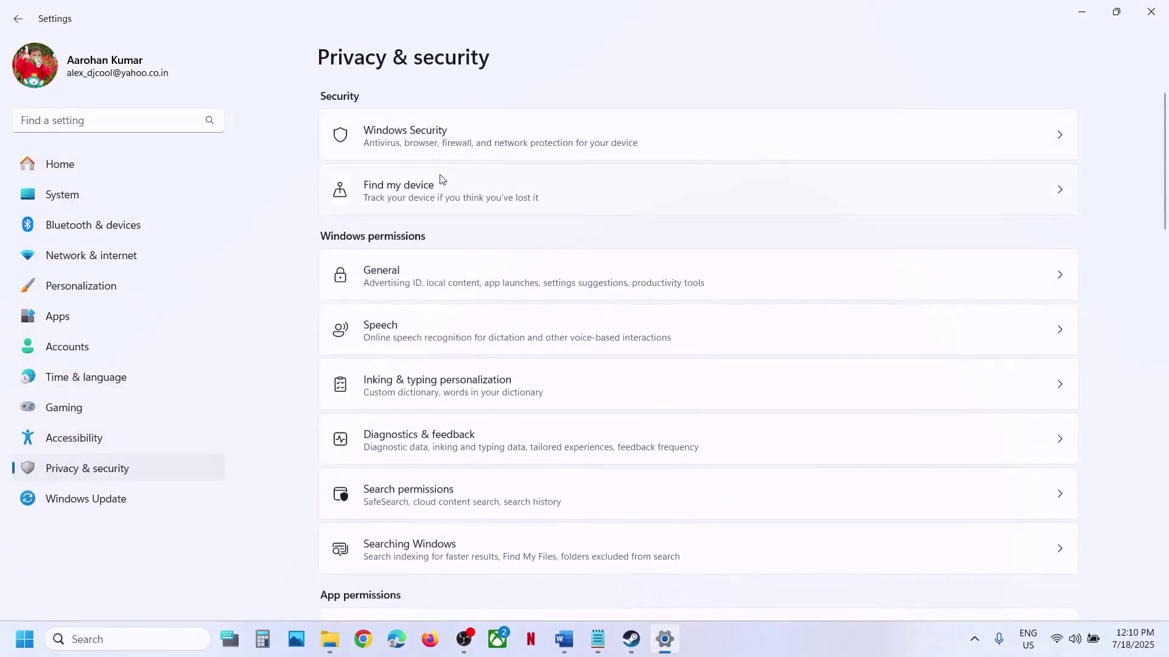
click(530, 135)
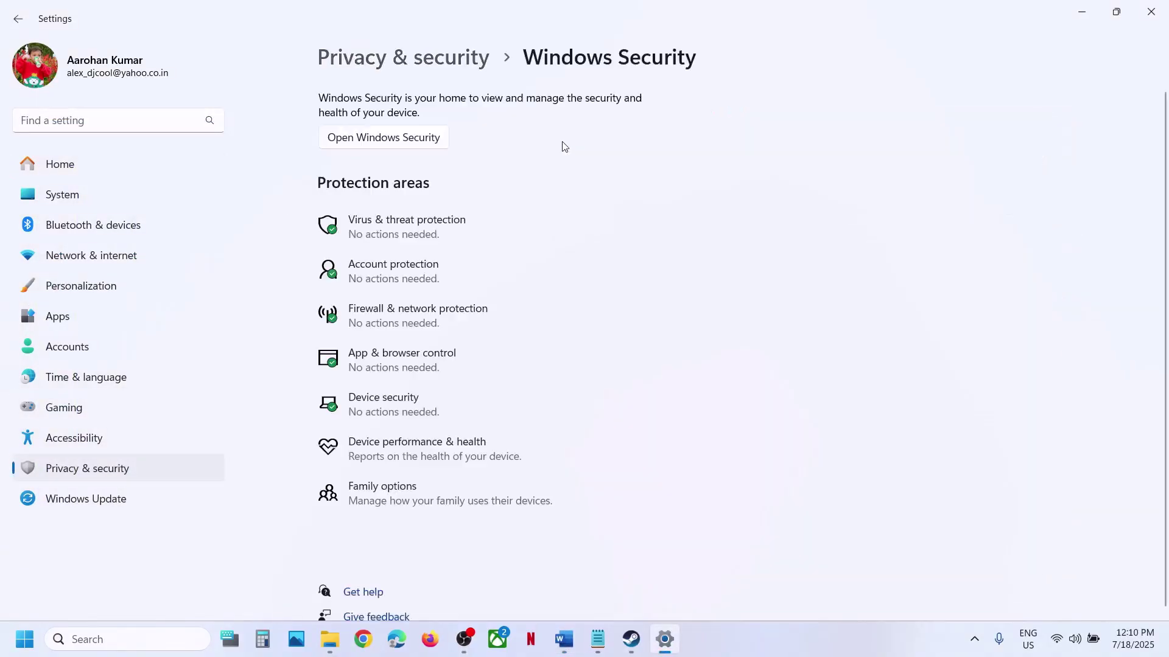
click(407, 234)
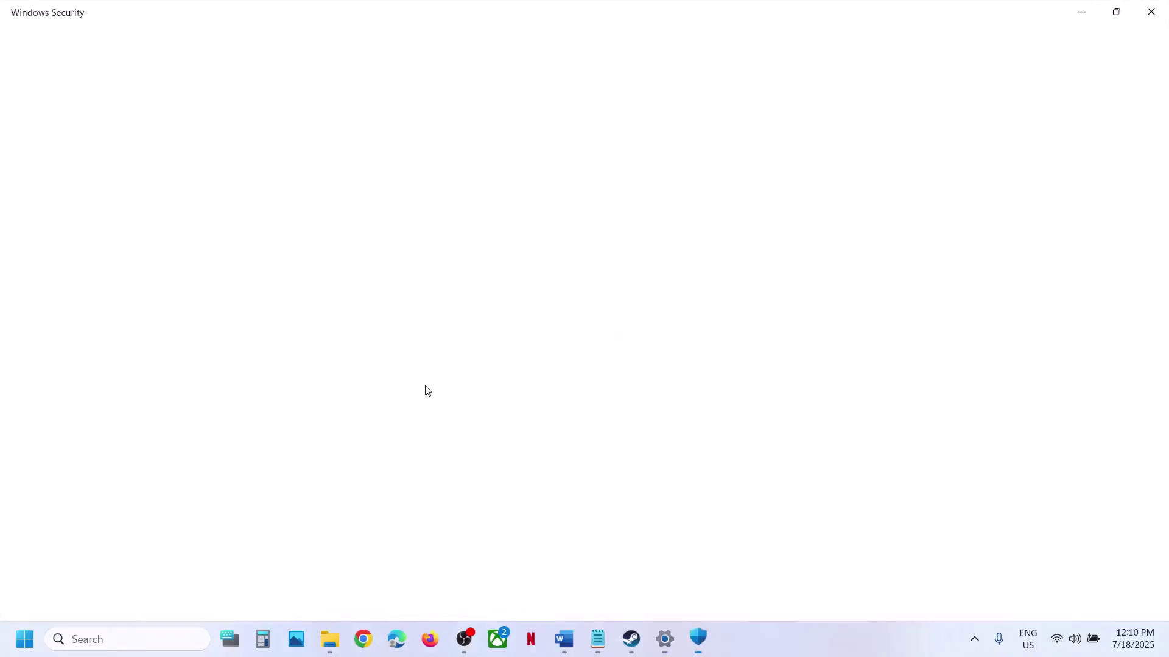
Open the list of apps allowed through Controlled folder access in the ransomware protection settings
scroll(416, 443, down, 2)
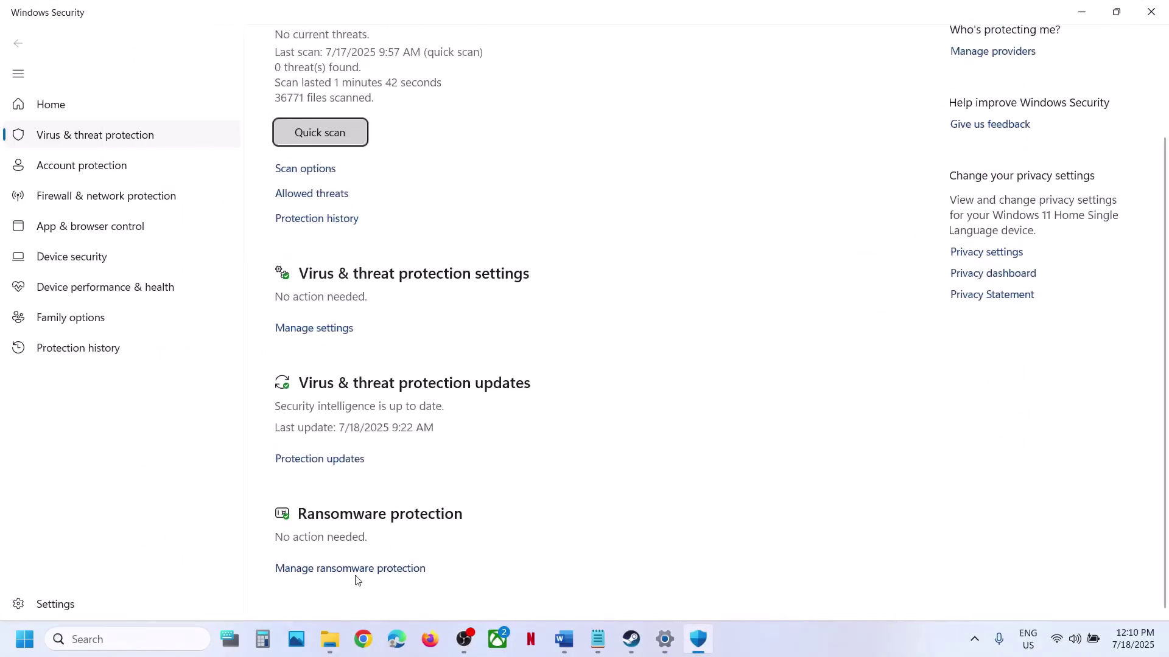
click(401, 569)
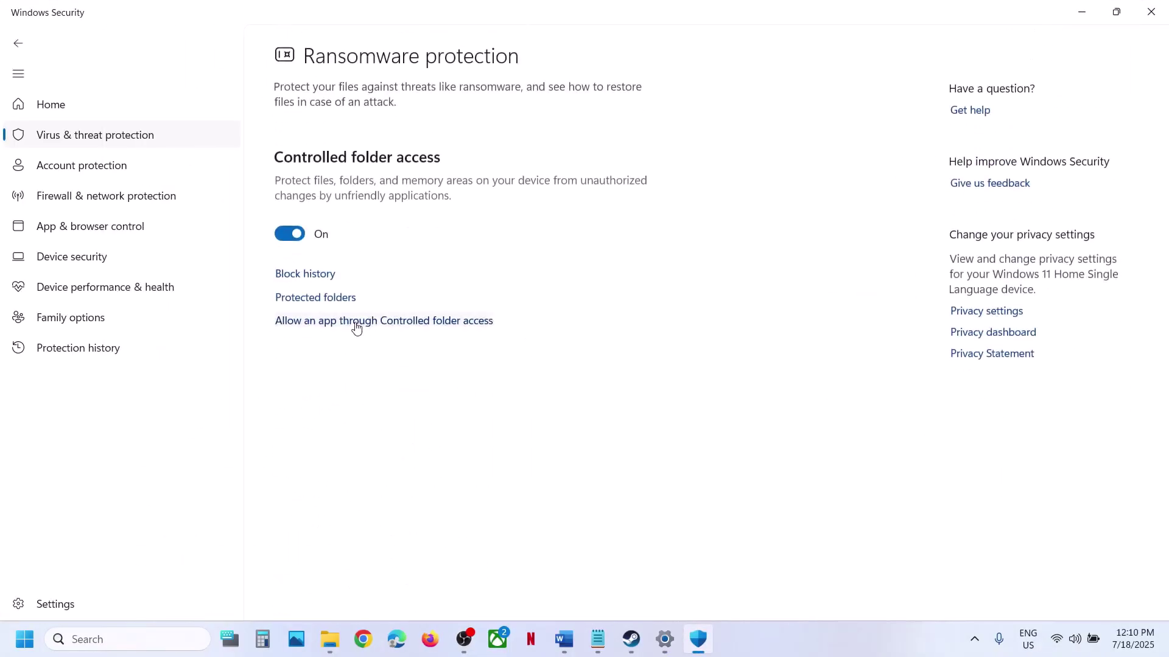
click(357, 323)
click(477, 447)
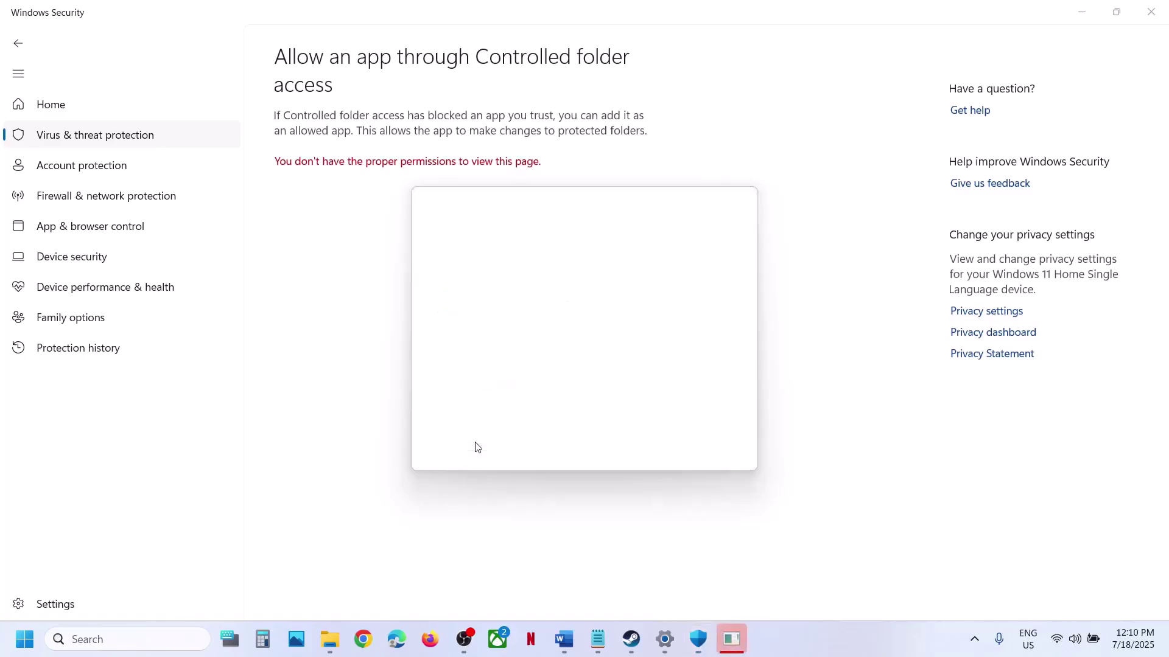
Add the StreetFighter6 application from the Street Fighter 6 Demo folder as an allowed app for Controlled folder access
click(363, 164)
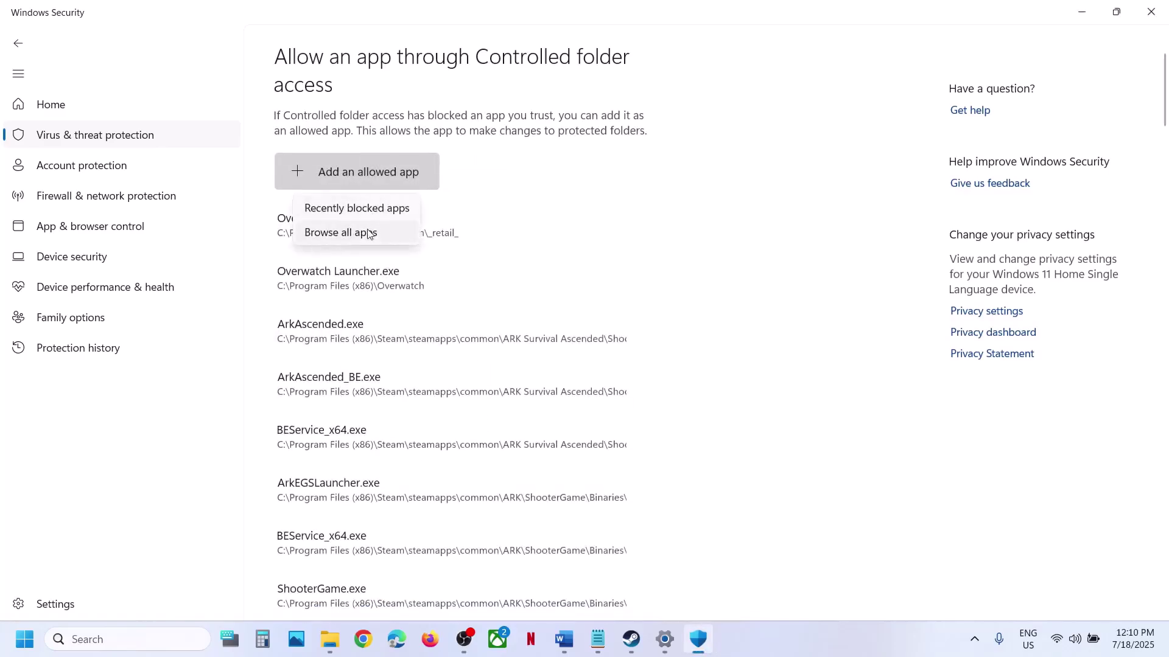
click(369, 234)
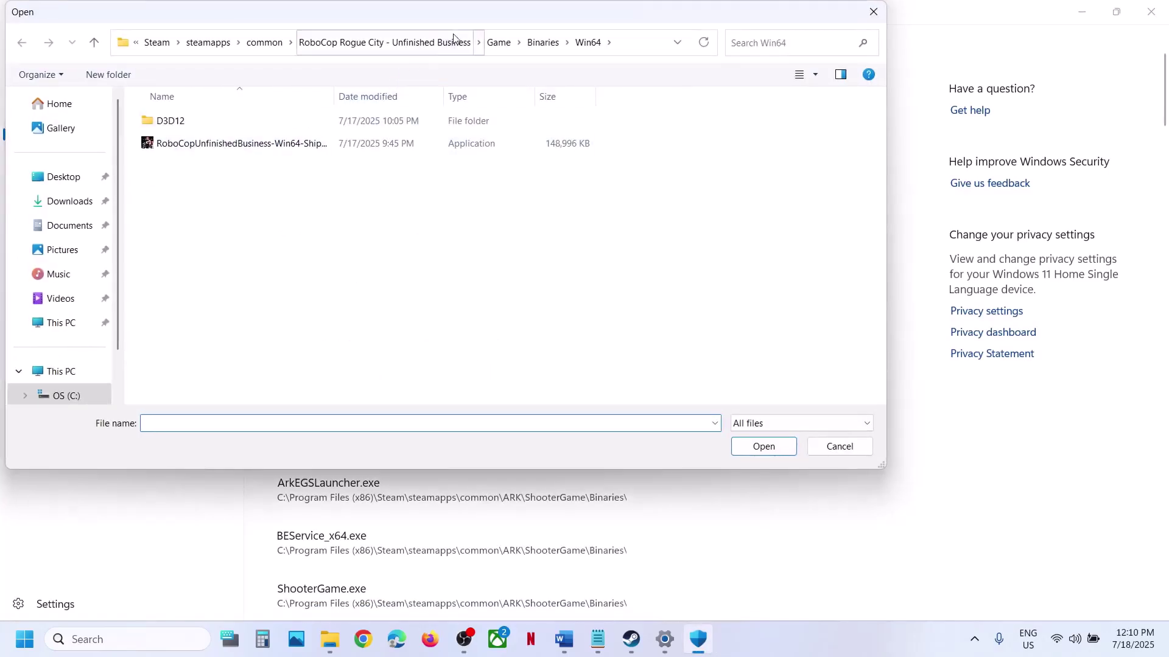
click(264, 42)
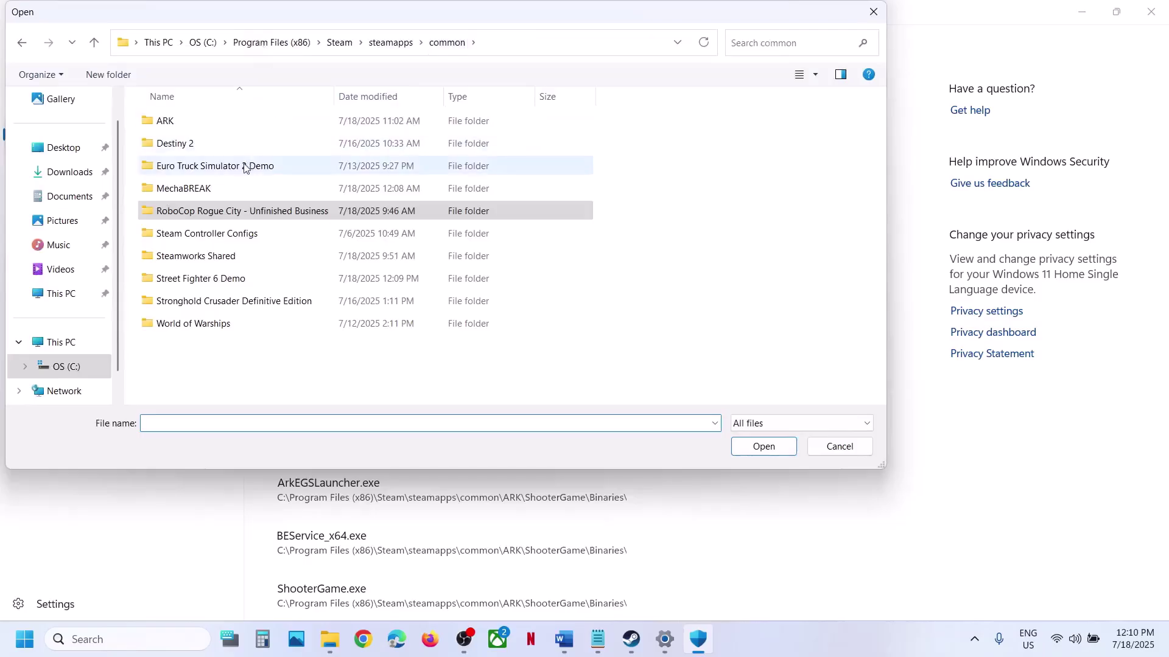
double_click(237, 278)
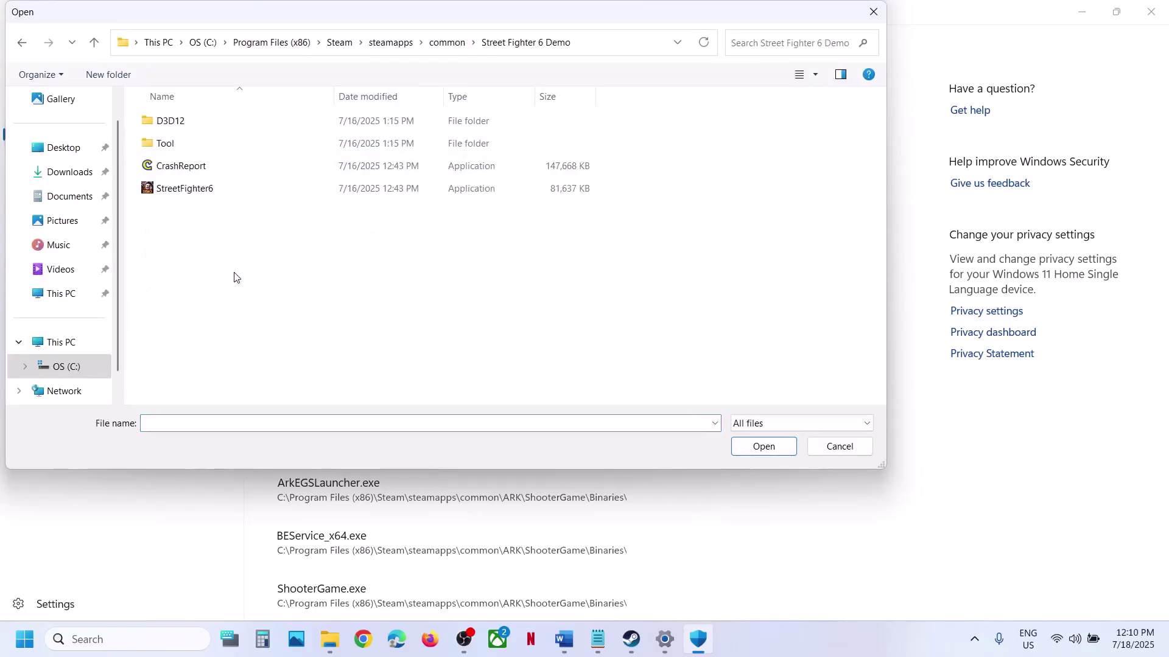
click(619, 52)
click(180, 195)
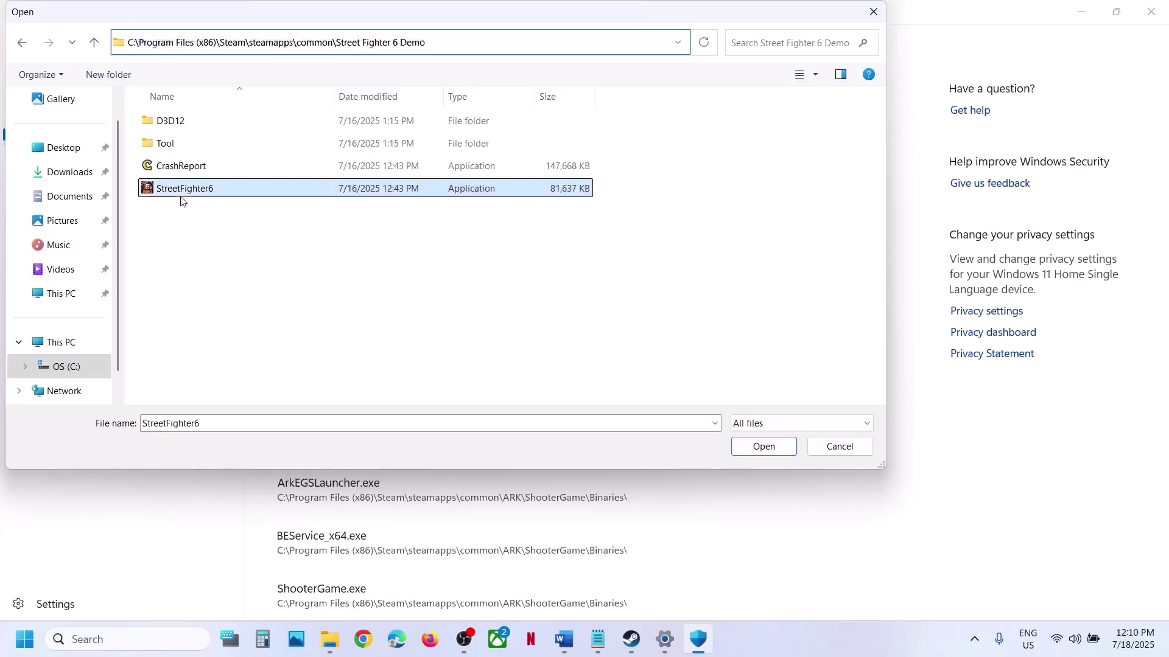
click(763, 448)
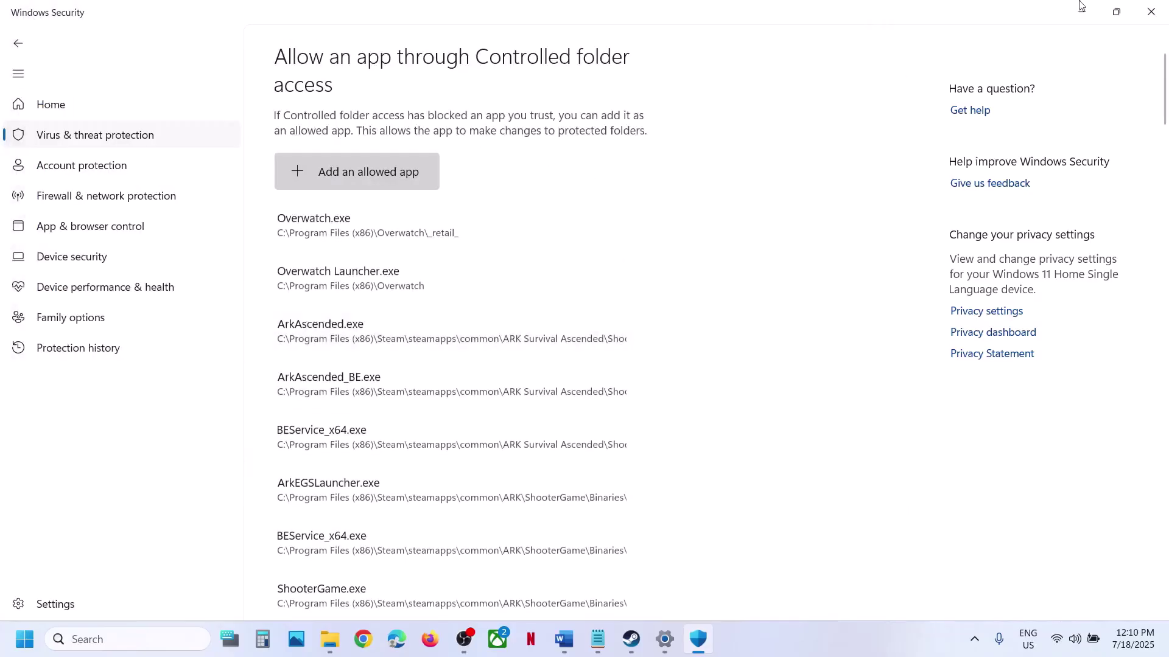
Search Windows for "control" and open the System and Security category of Control Panel
click(119, 635)
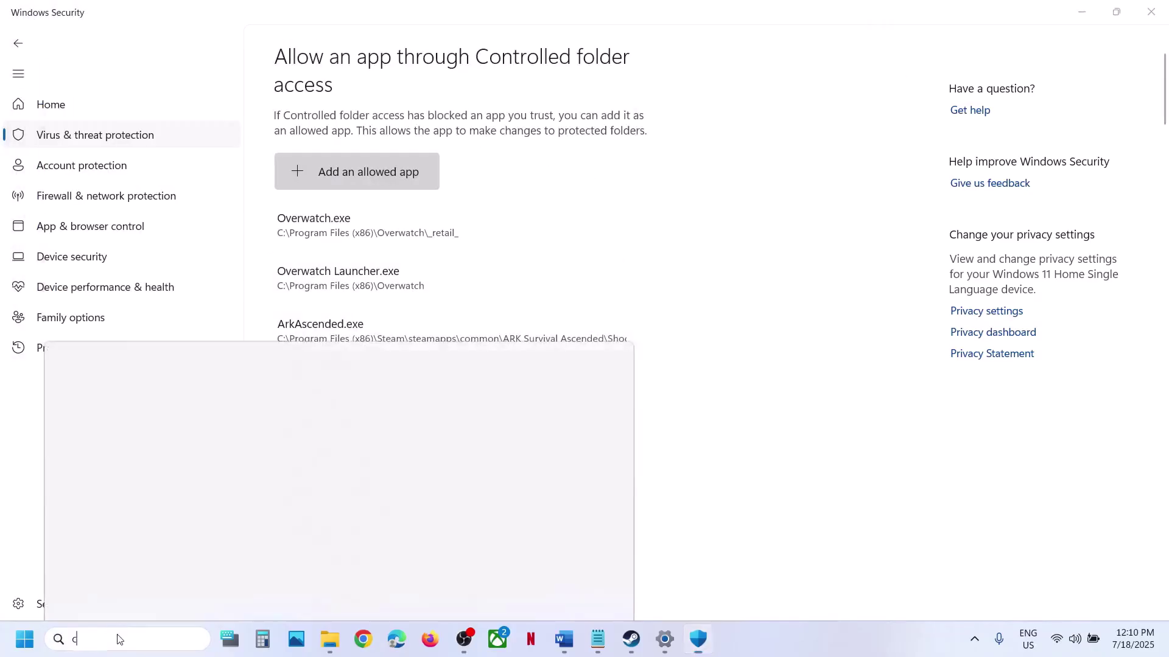
text(control)
key(Return)
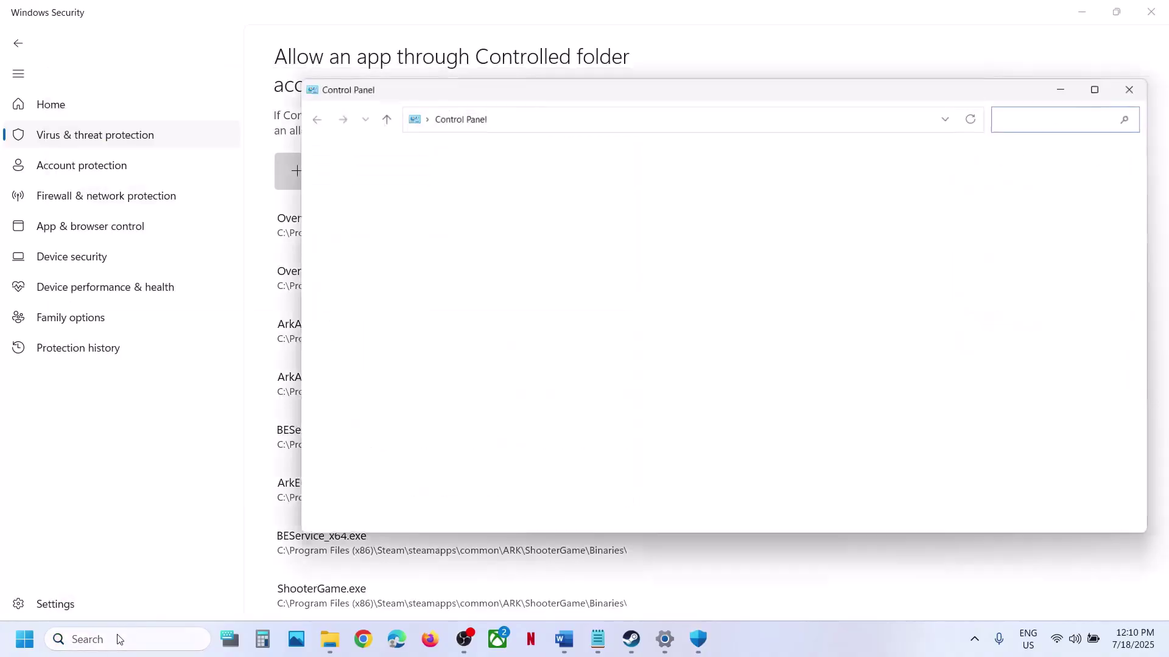
click(538, 205)
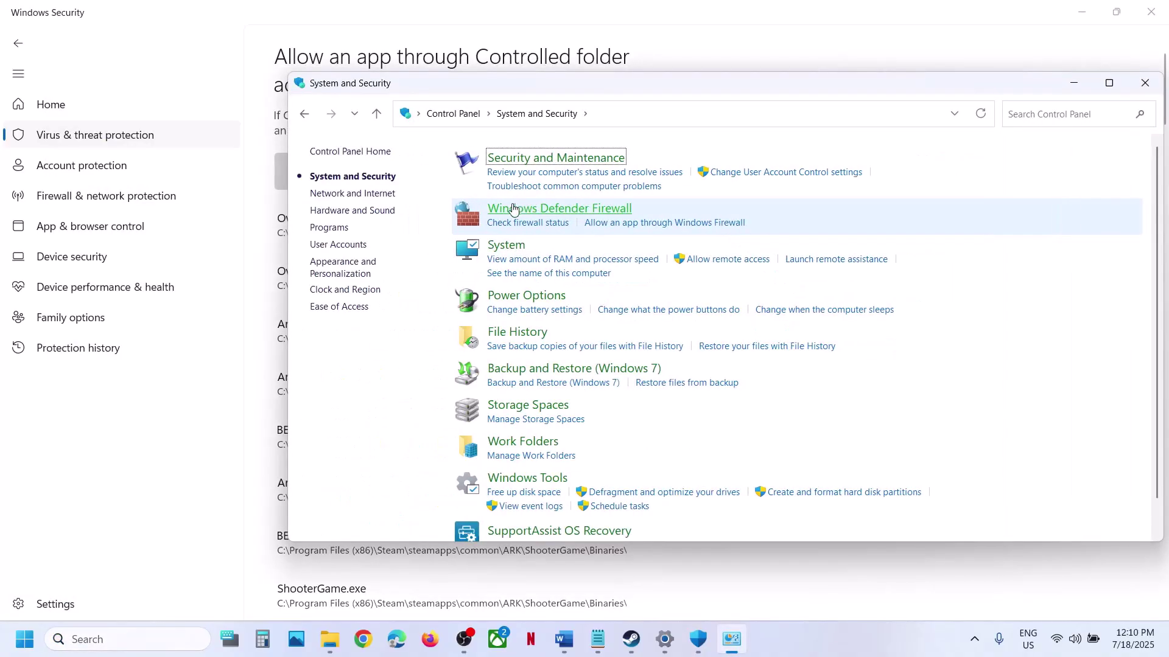
Open the list of apps allowed through Windows Defender Firewall and unlock its settings for changes
click(551, 212)
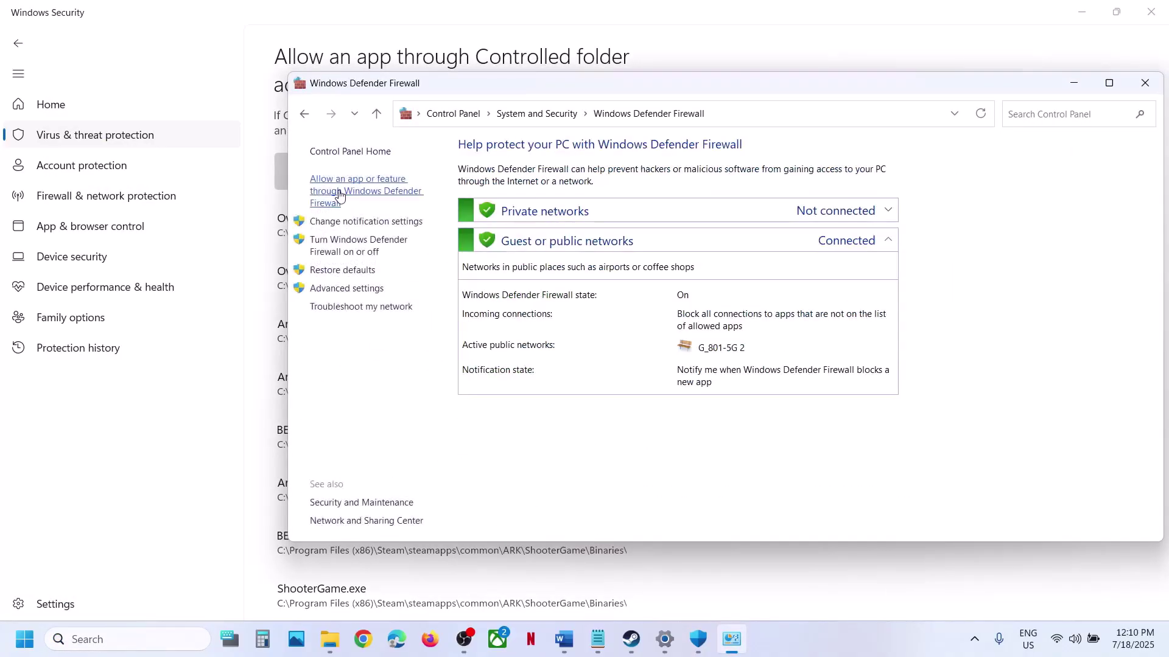
click(350, 193)
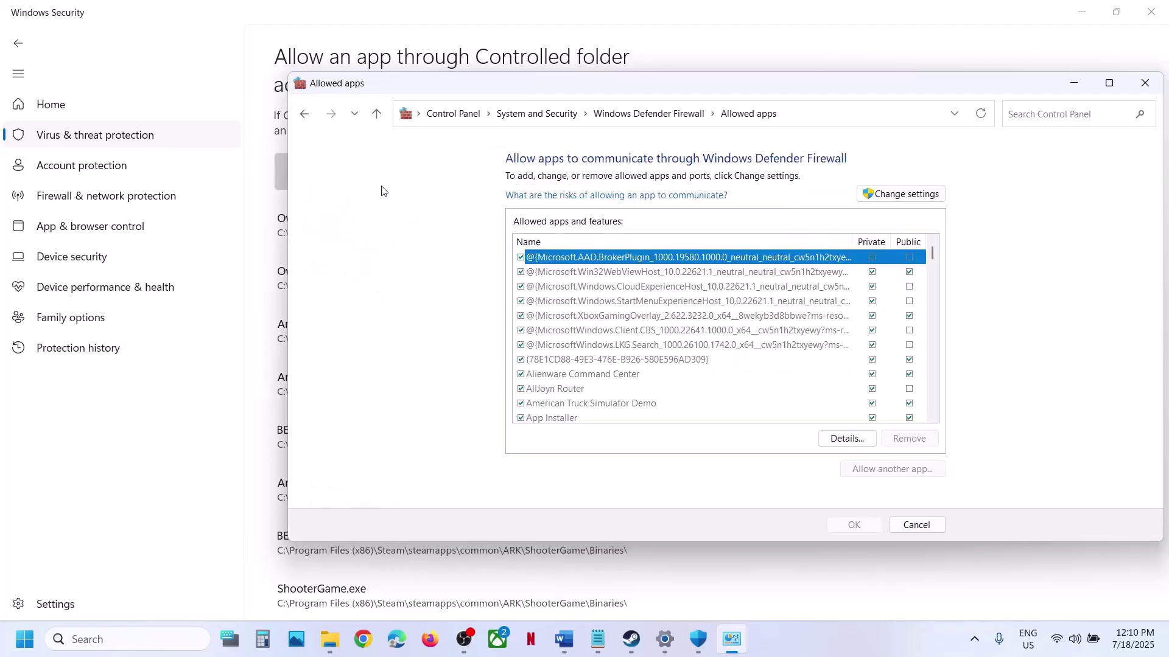
click(940, 194)
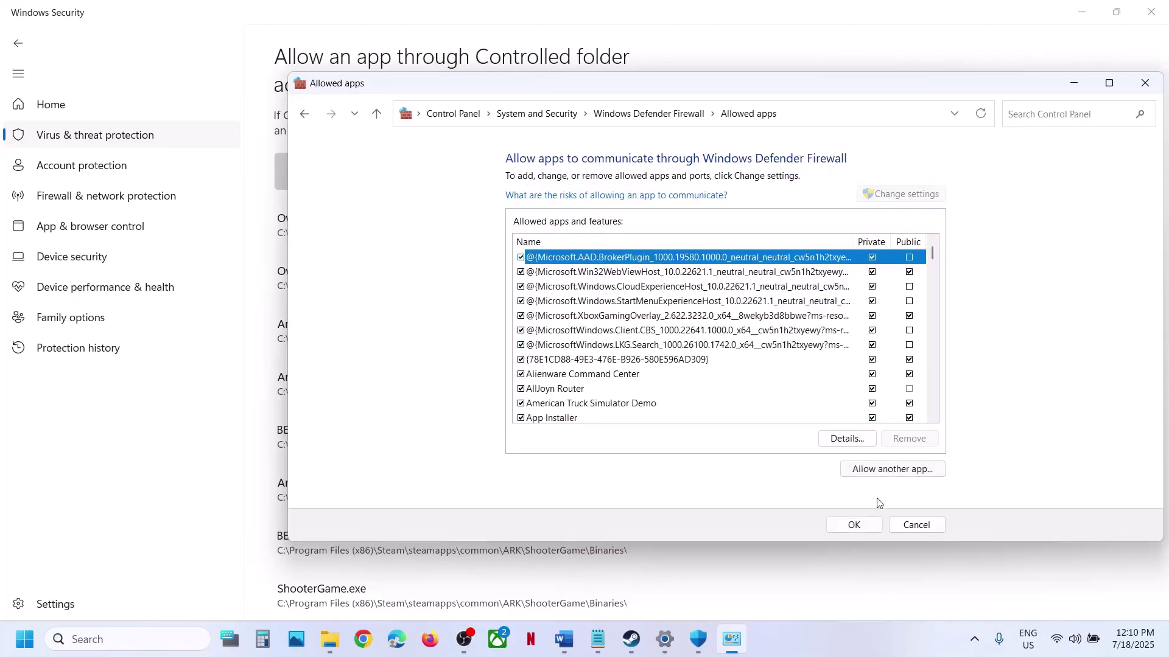
Try to add the StreetFighter6 application from the Street Fighter 6 Demo folder to the firewall's allowed apps
click(879, 469)
click(840, 394)
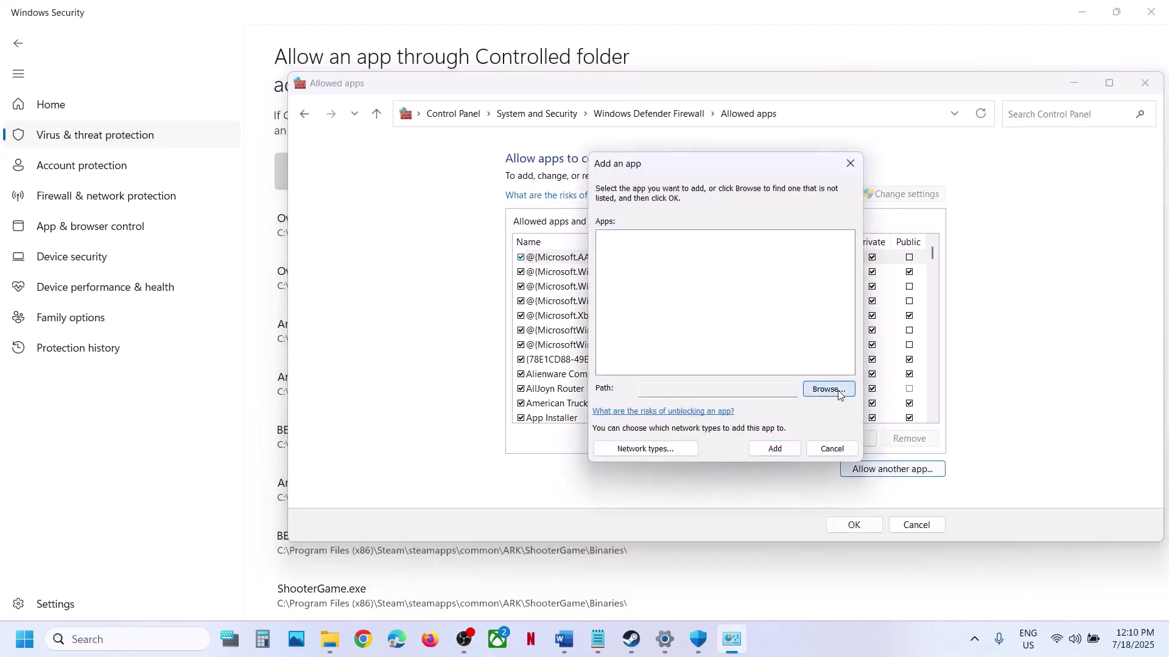
click(746, 219)
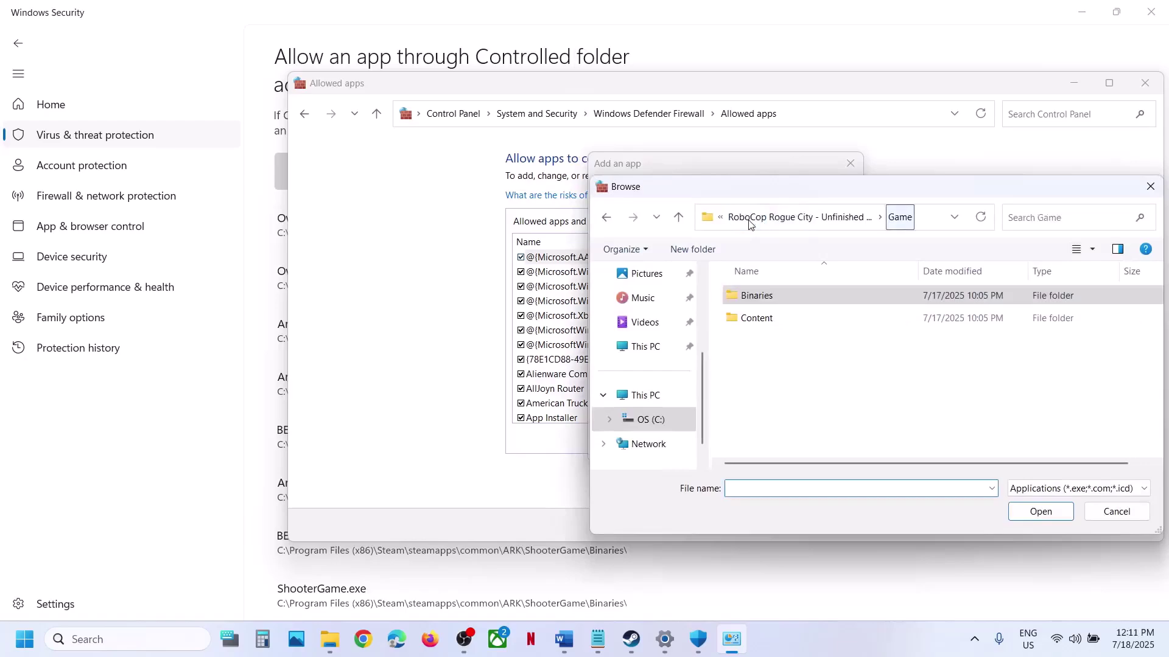
click(749, 223)
click(740, 217)
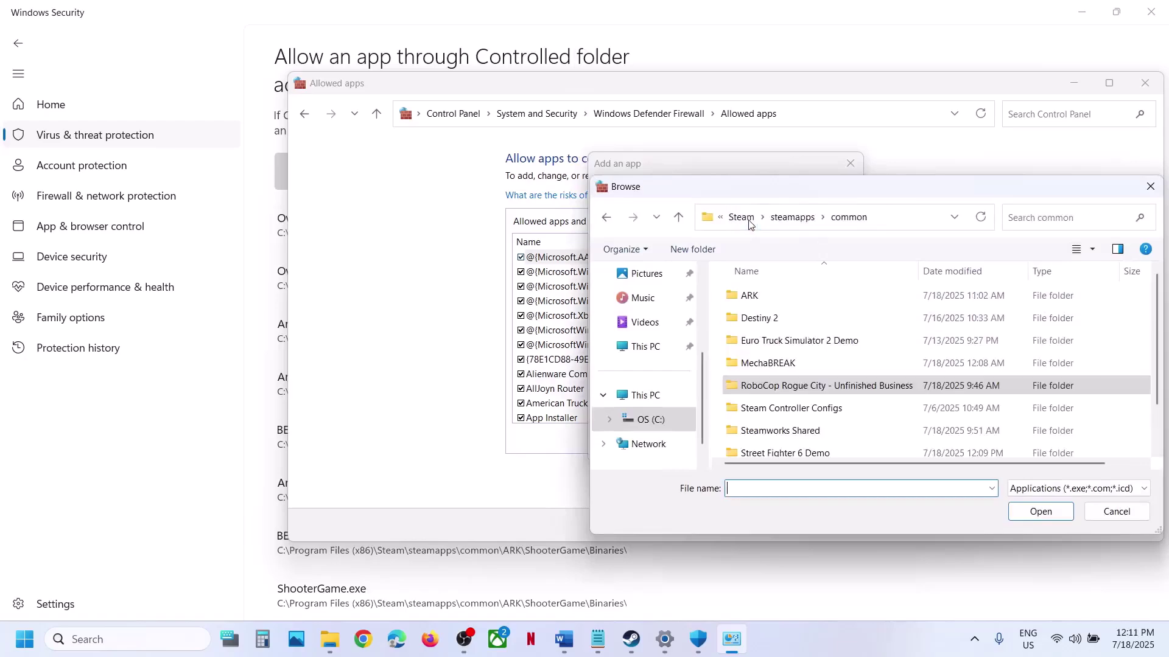
scroll(785, 393, down, 1)
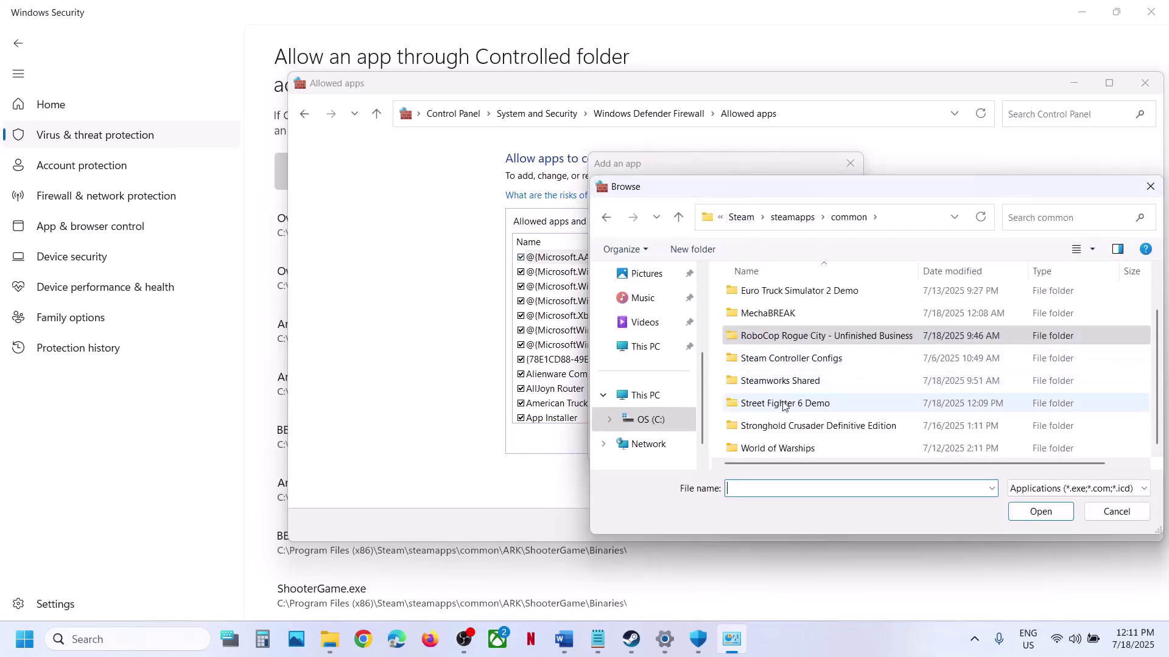
double_click(784, 407)
click(762, 365)
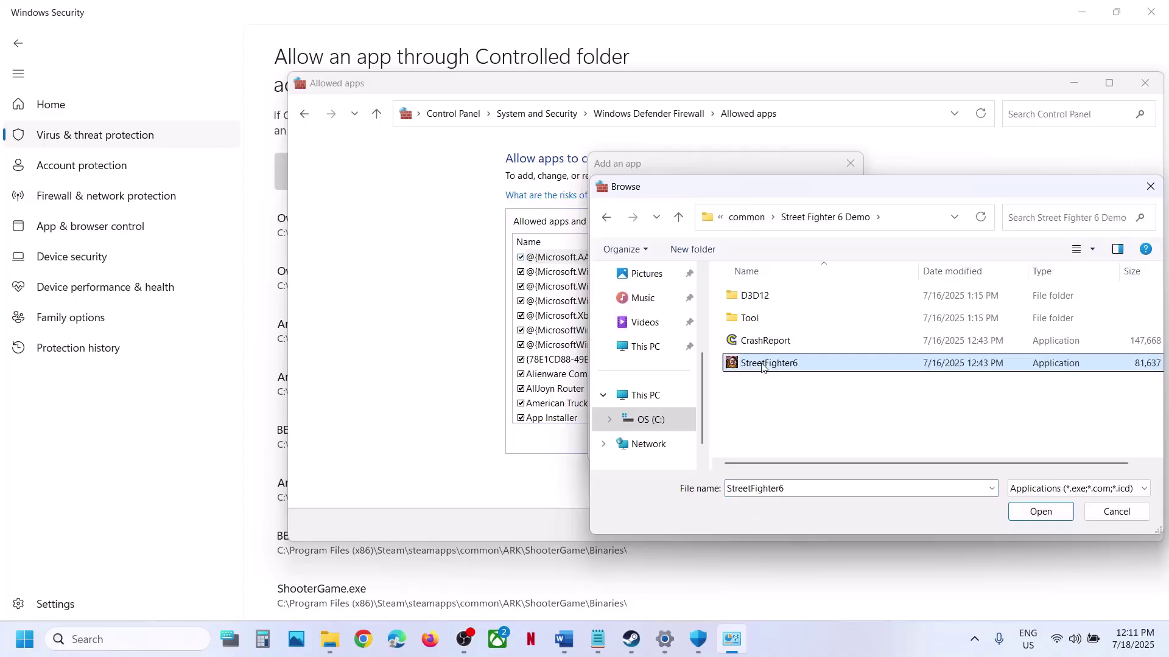
click(1035, 512)
click(774, 449)
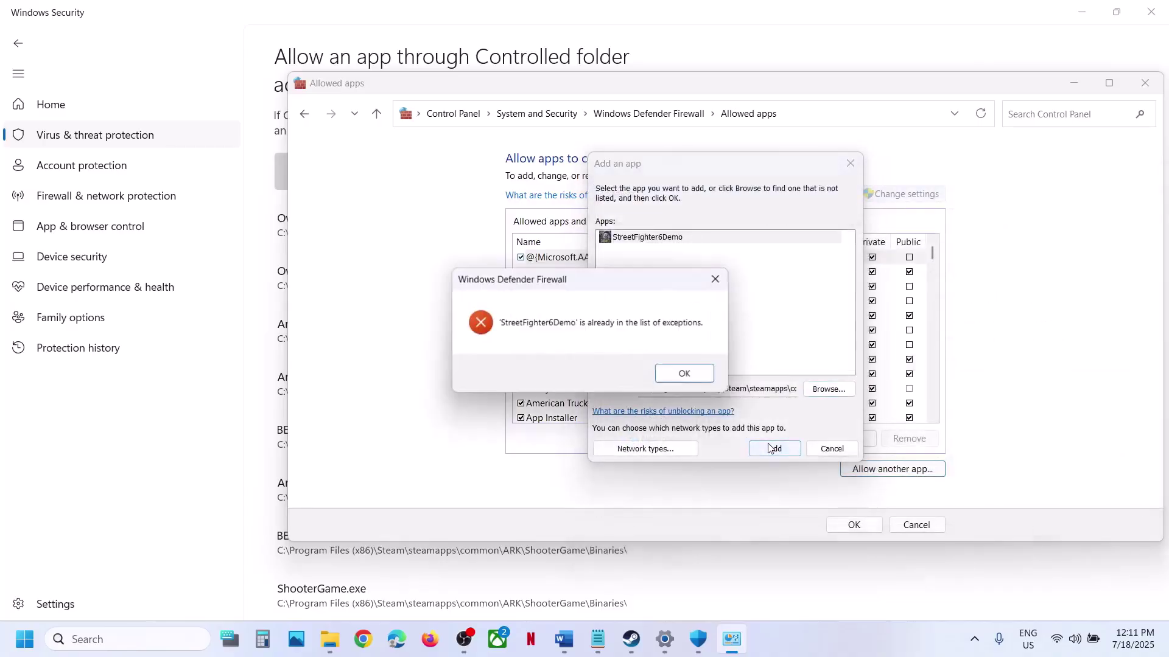
click(697, 374)
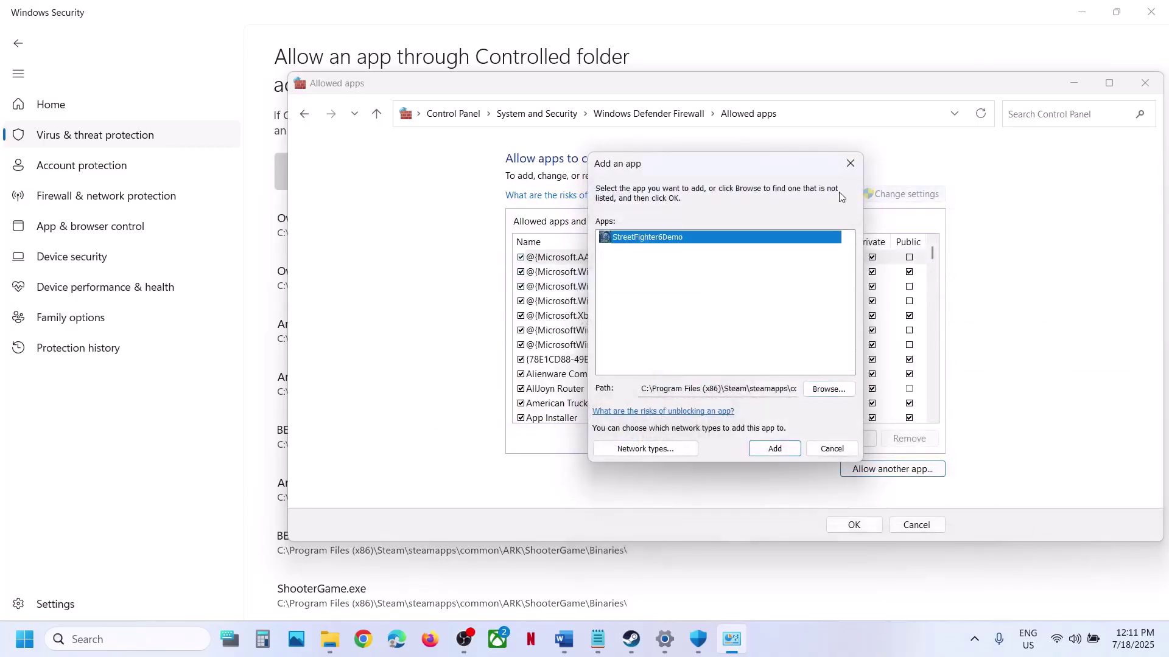
Close the Add an app dialog and the firewall, Windows Security and Settings windows
click(851, 163)
click(1144, 83)
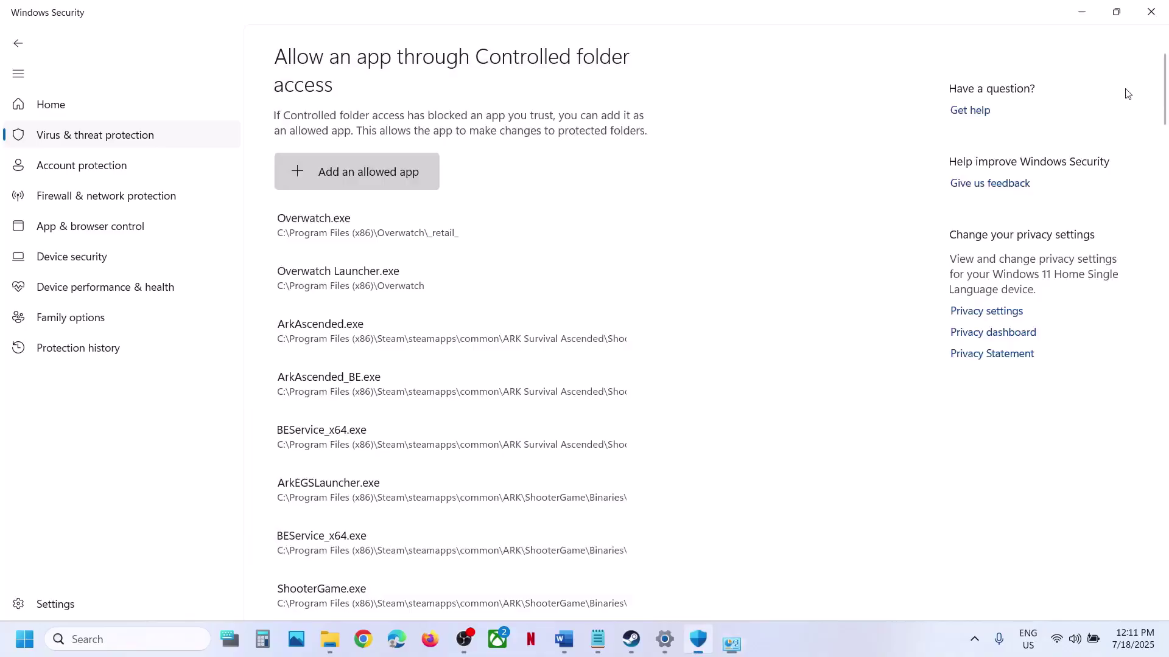
click(1147, 8)
click(1149, 19)
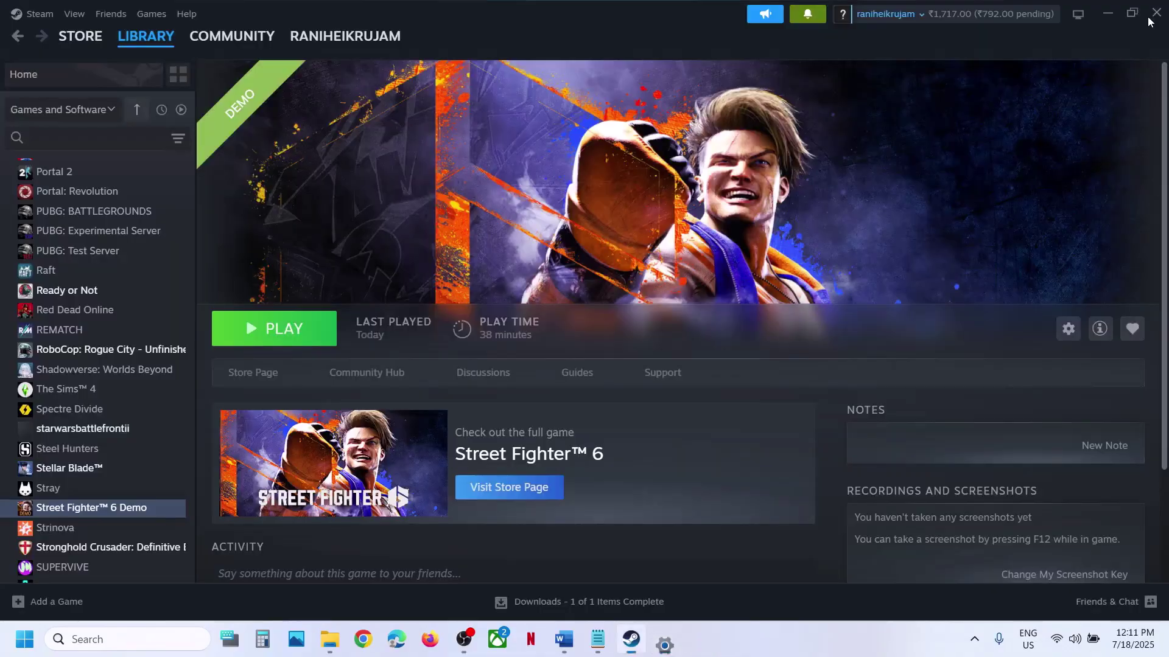
Switch to the Word notes and read the Step 5 antivirus advice and the Step 6 V sync, resolution and graphics advice
click(564, 639)
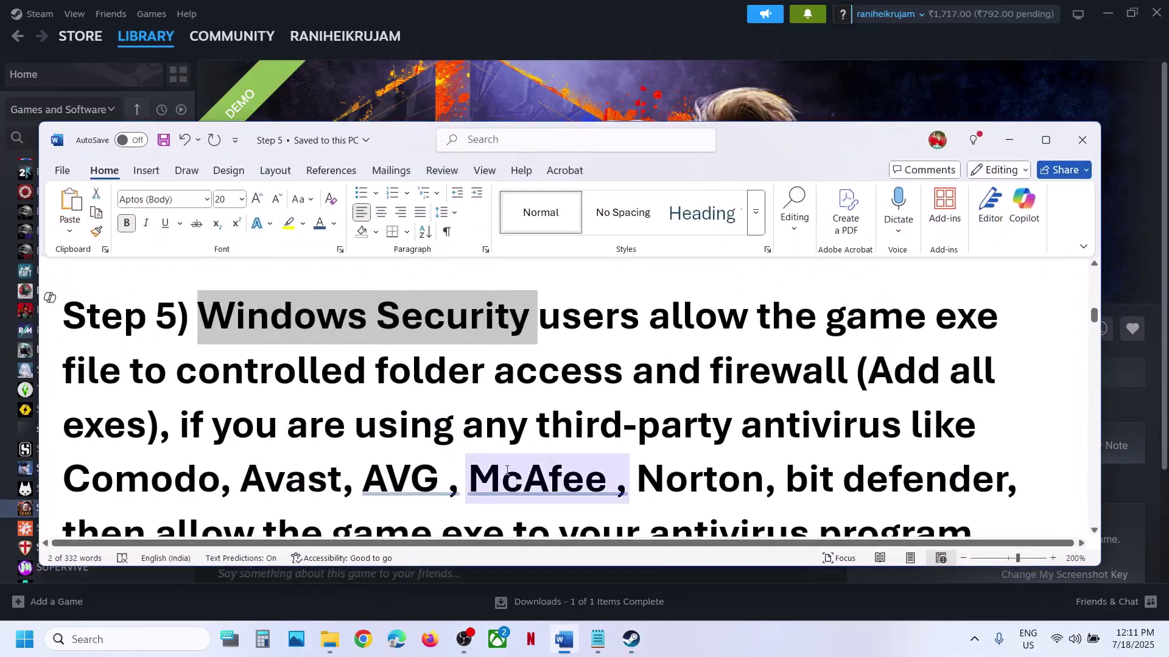
scroll(506, 470, down, 1)
drag(355, 314, 1004, 369)
drag(634, 369, 323, 420)
click(323, 420)
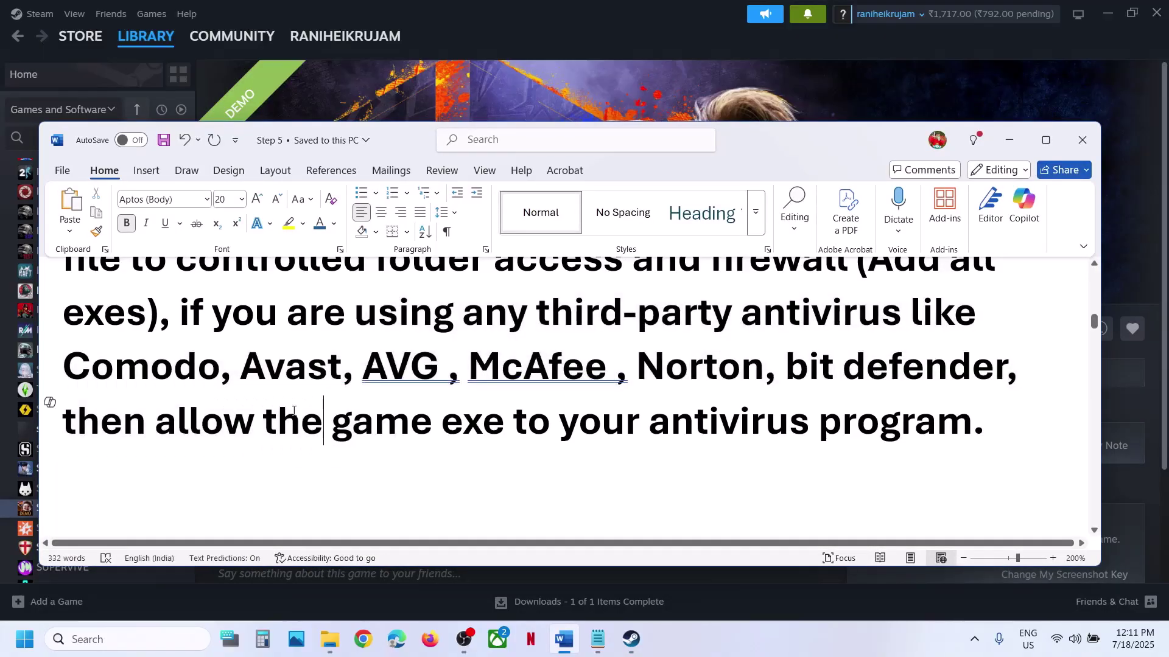
drag(179, 428, 818, 426)
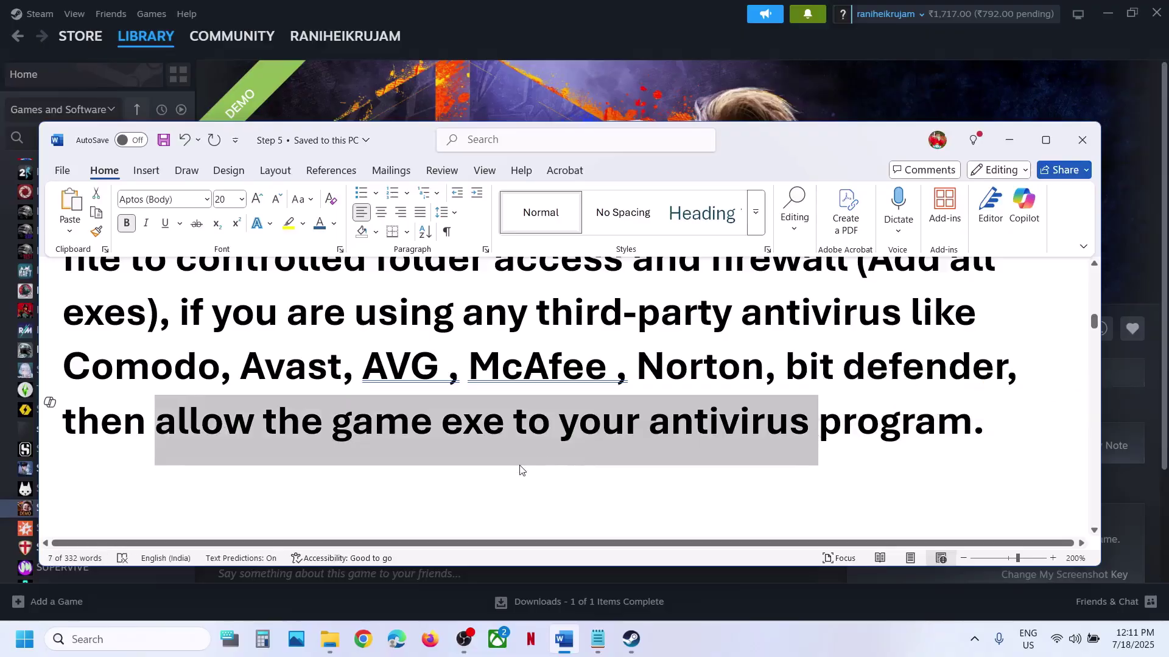
scroll(520, 469, down, 5)
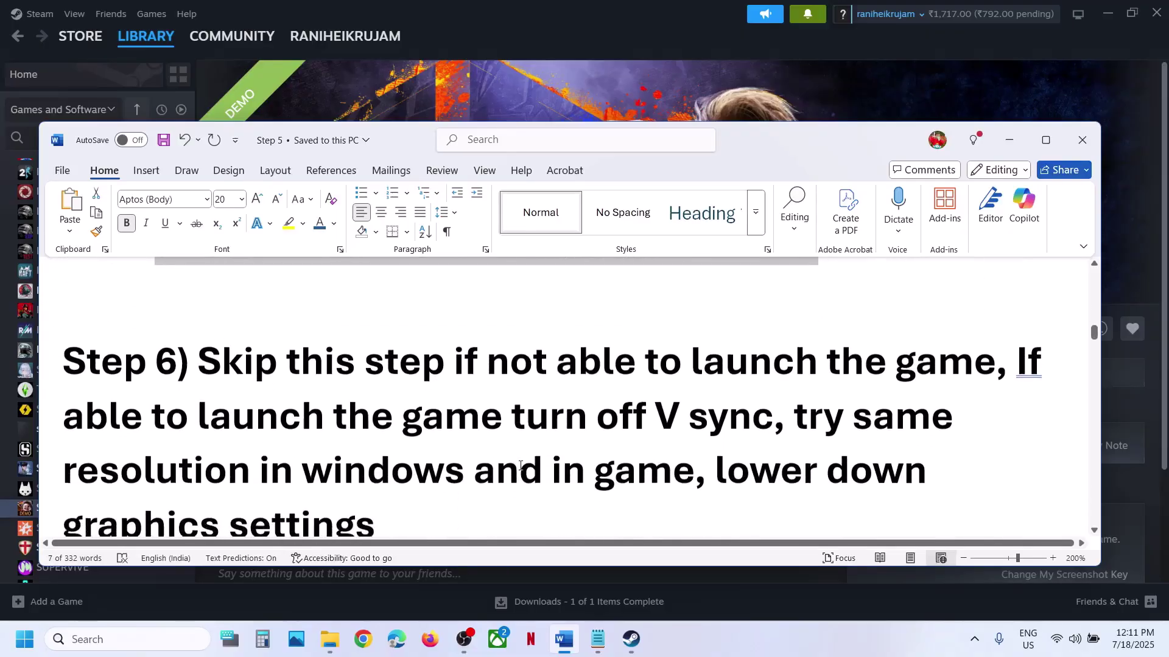
drag(215, 331, 915, 338)
drag(186, 399, 377, 487)
click(587, 376)
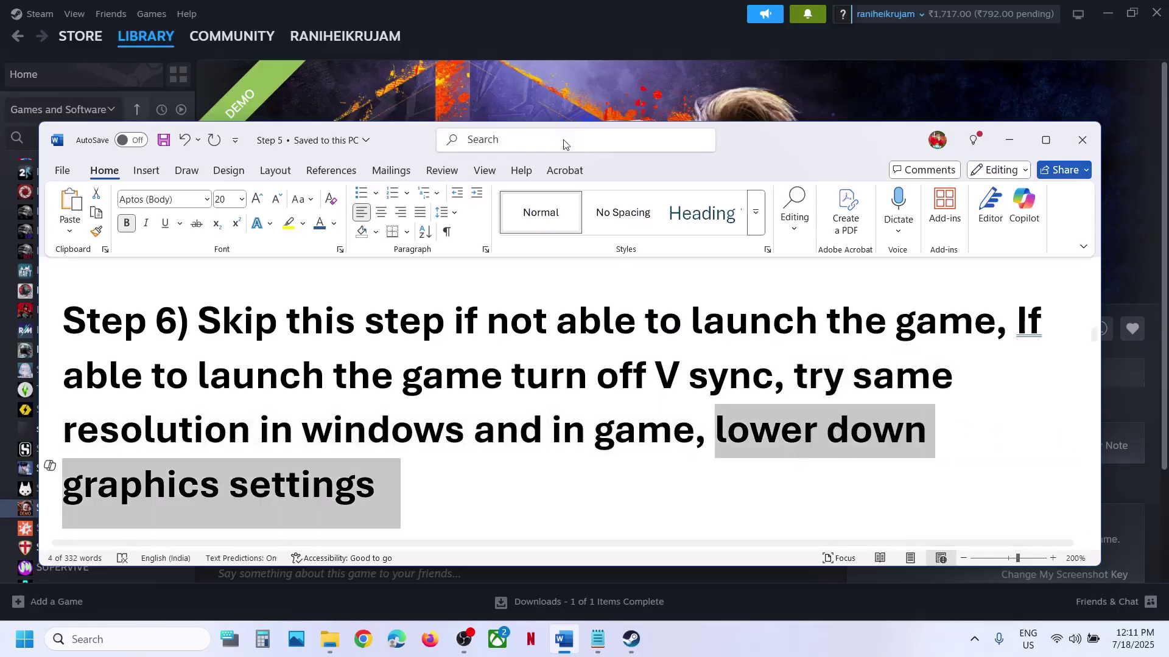
Launch Street Fighter 6 Demo from the Steam library and switch to the game window
click(556, 112)
click(288, 331)
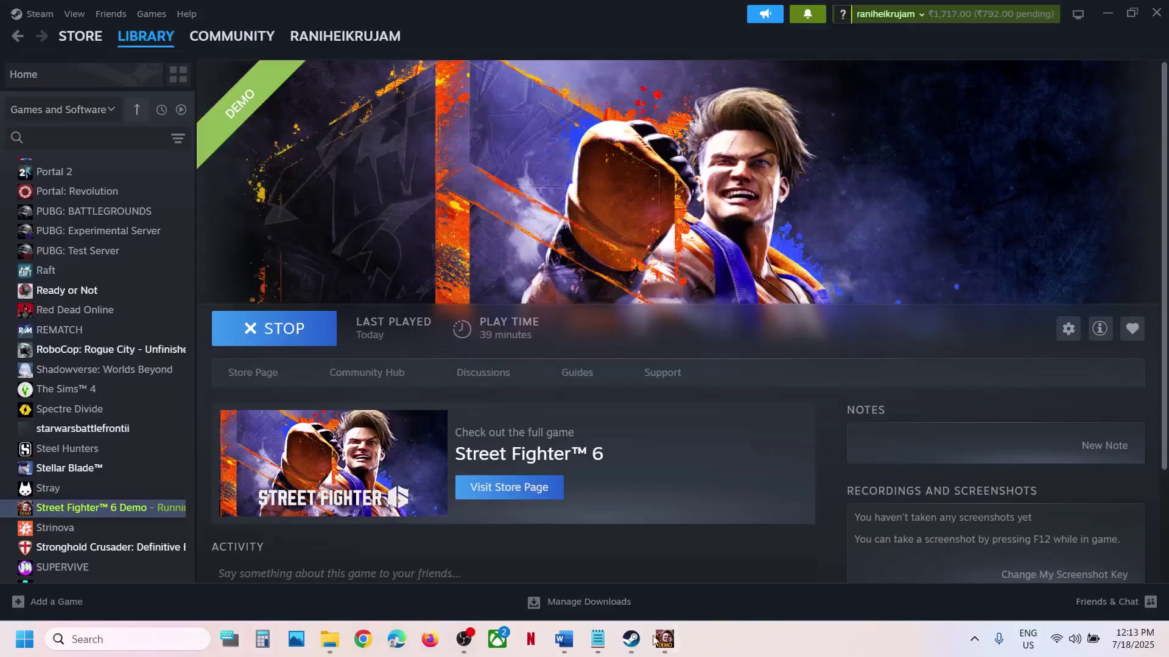
click(659, 639)
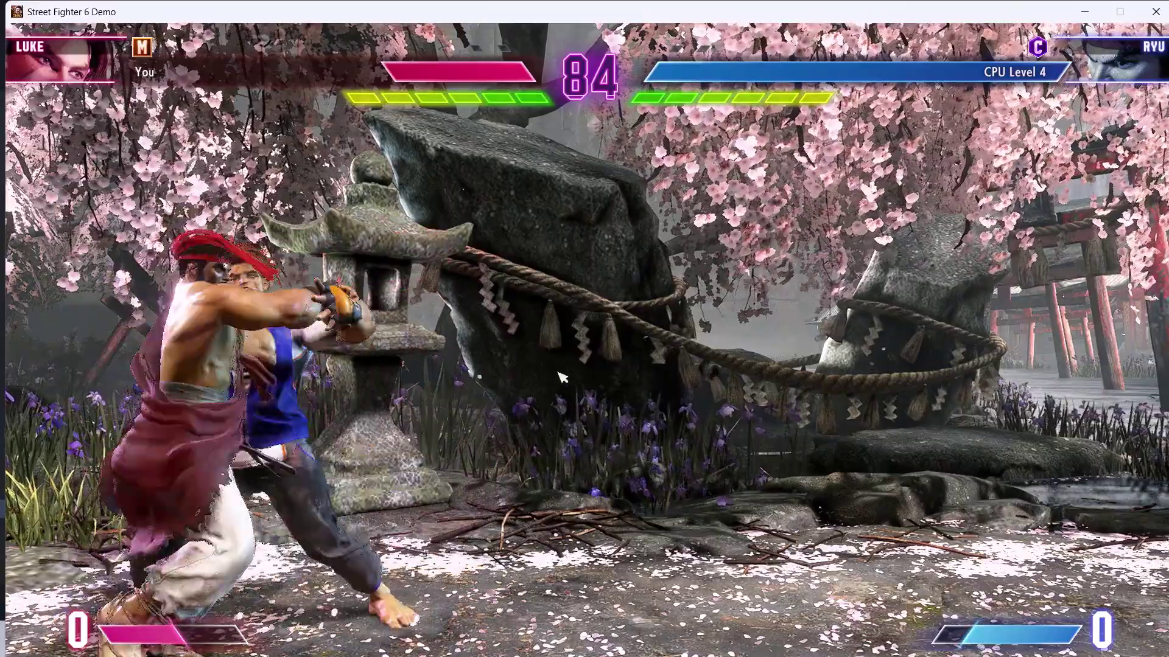
Pause the fight and open the Graphics section of the game options
key(Escape)
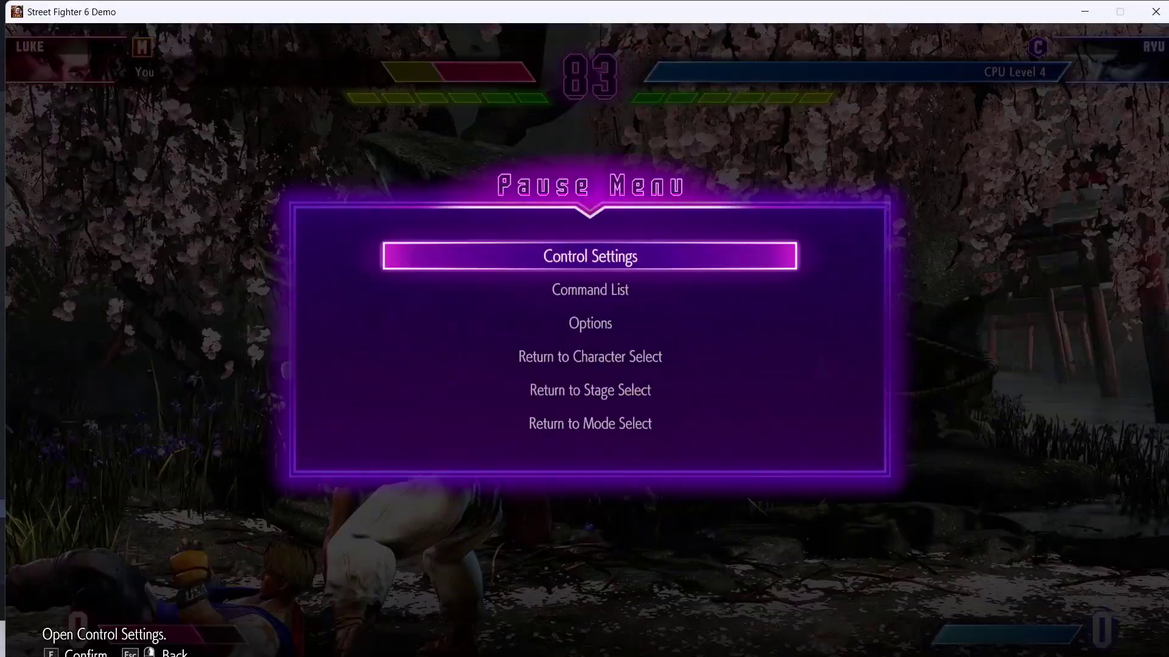
click(587, 331)
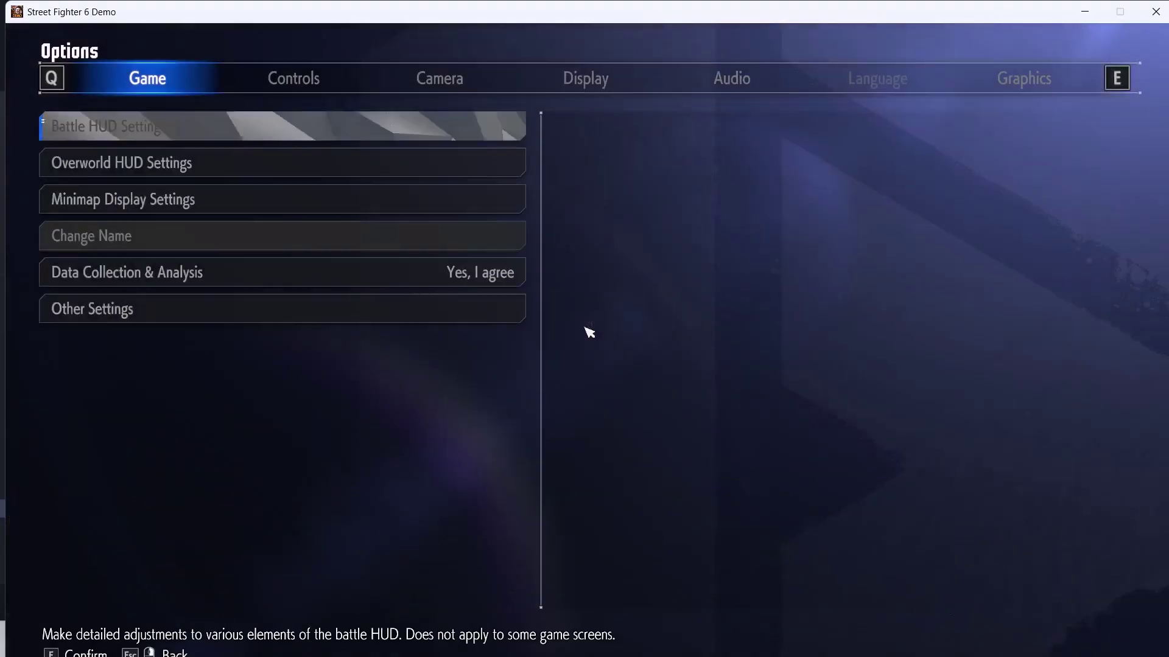
click(1007, 82)
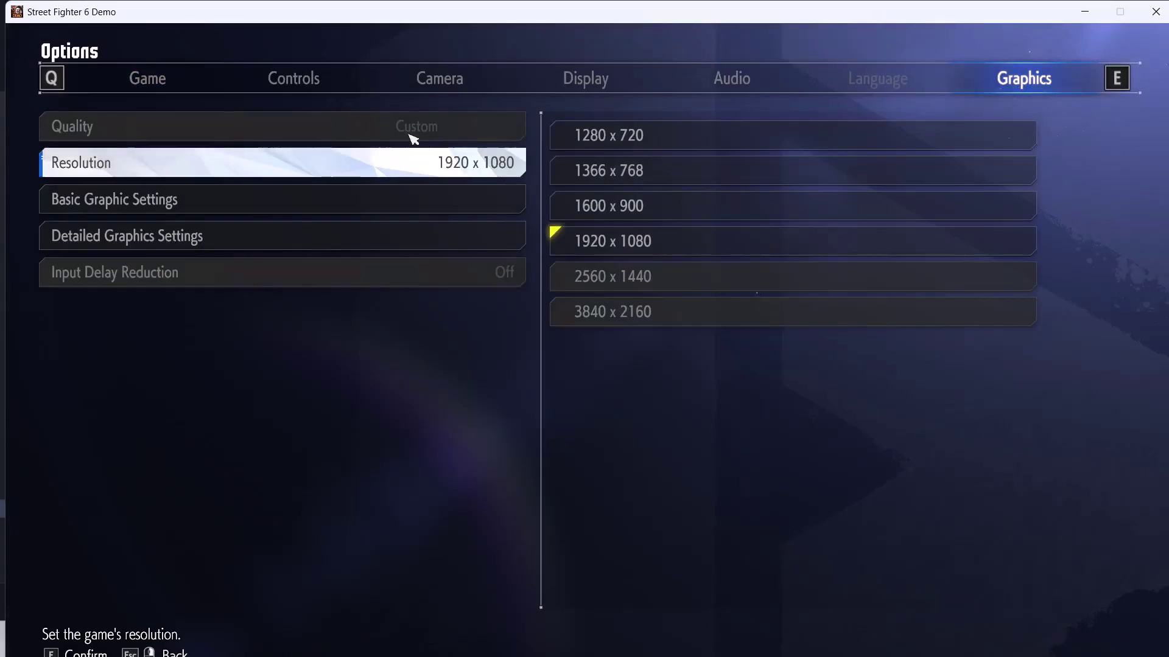
key(Escape)
click(606, 323)
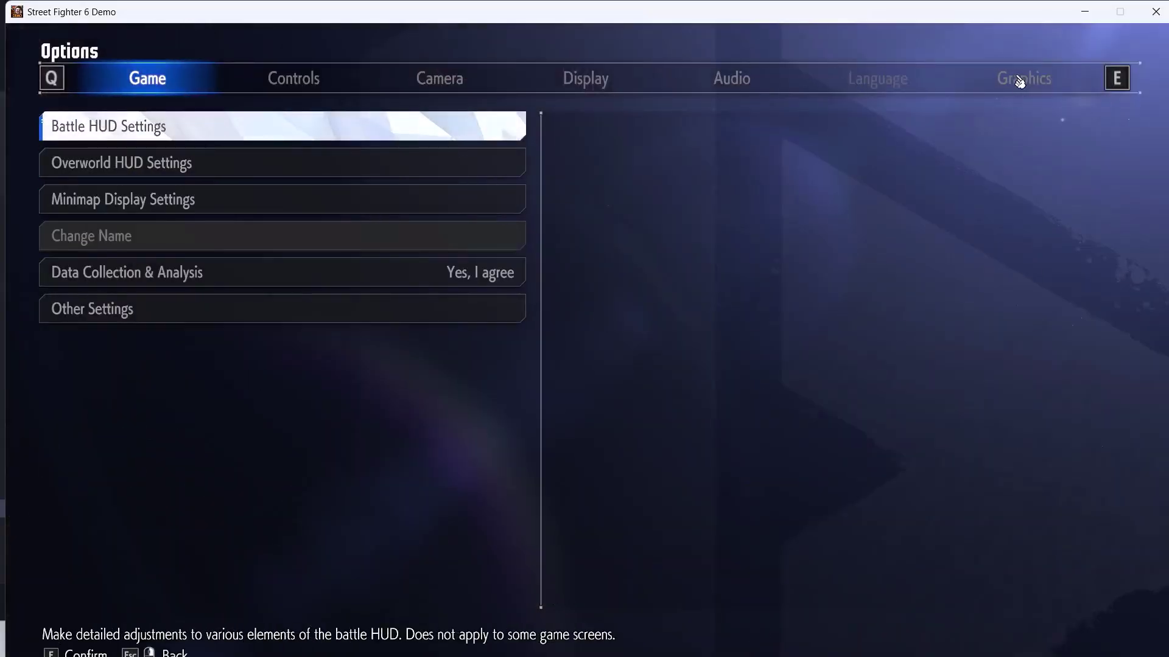
click(1020, 83)
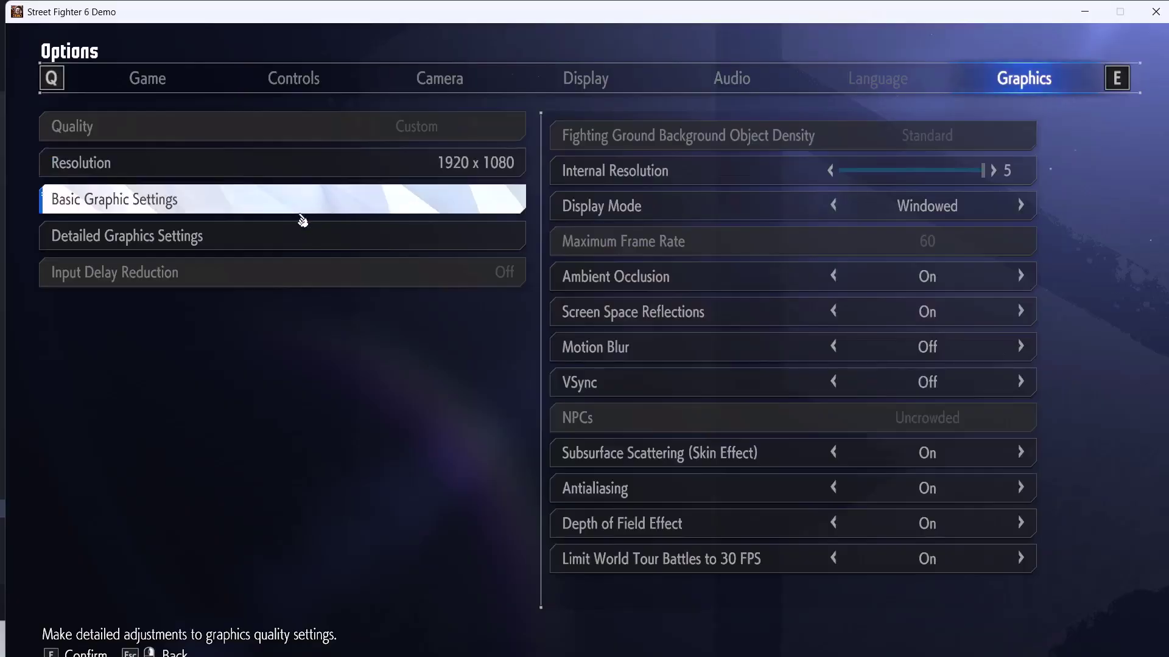
In Basic Graphic Settings, try the Borderless Windowed display mode, return it to Windowed, and set Internal Resolution to 3
click(303, 215)
right_click(305, 217)
click(946, 397)
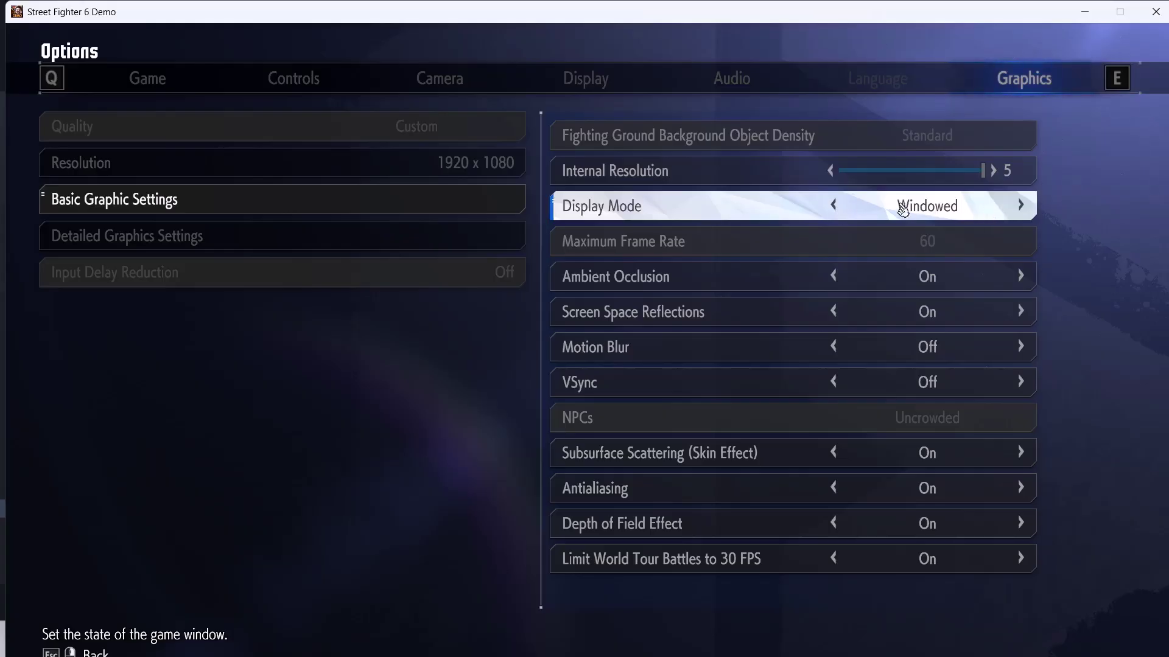
click(835, 207)
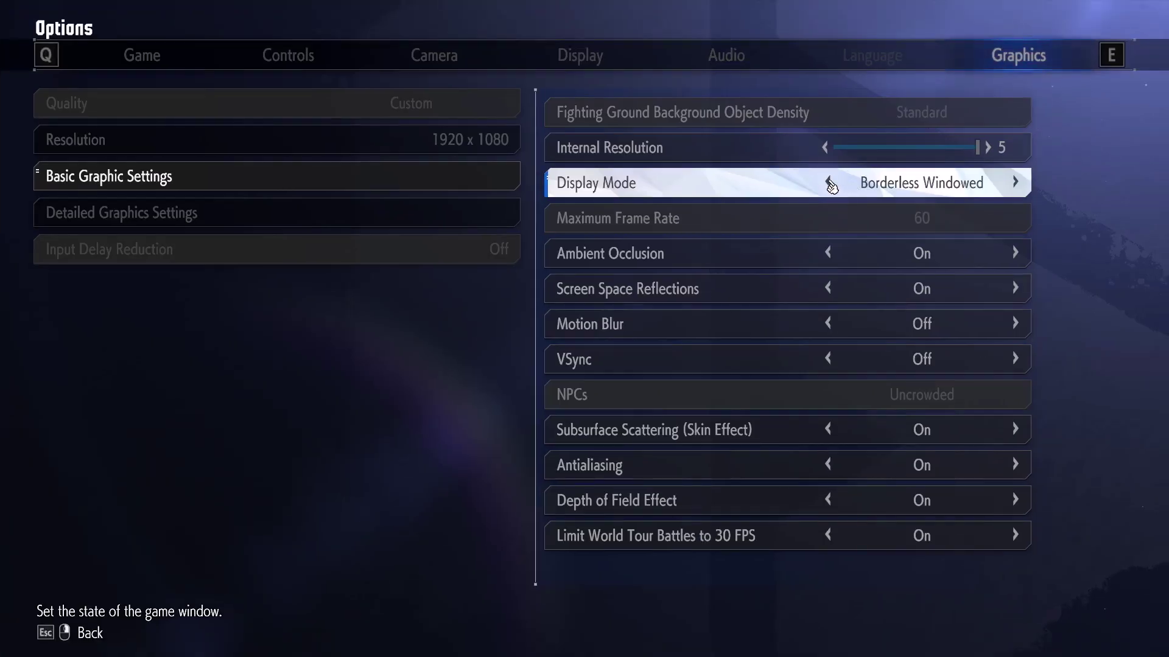
click(828, 183)
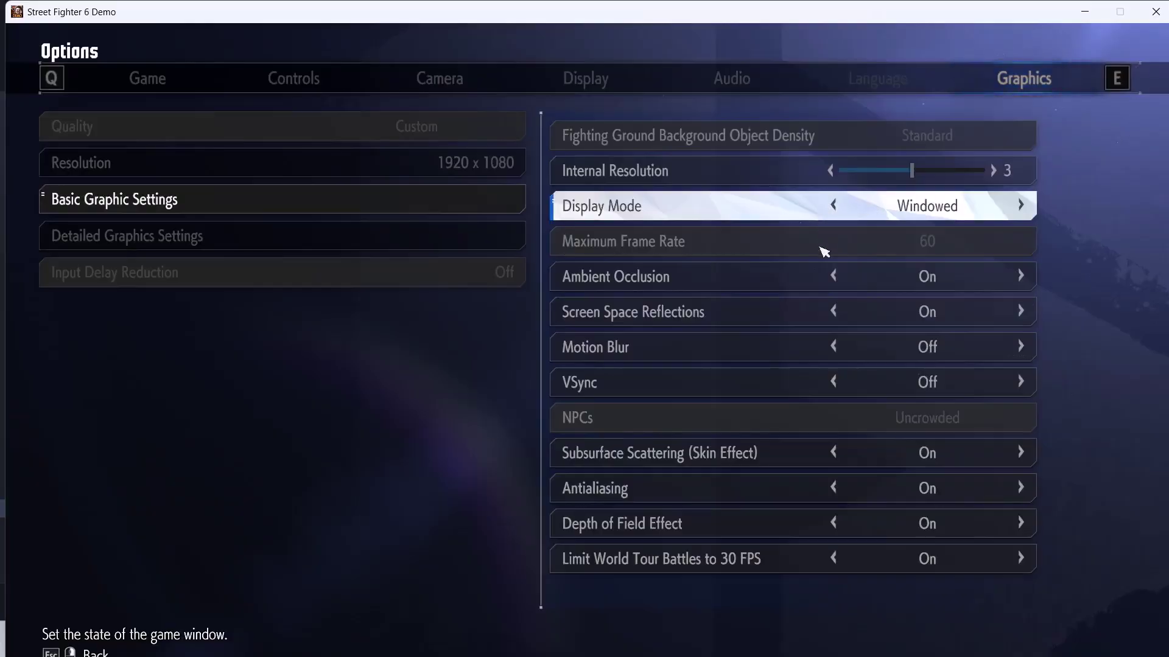
right_click(476, 172)
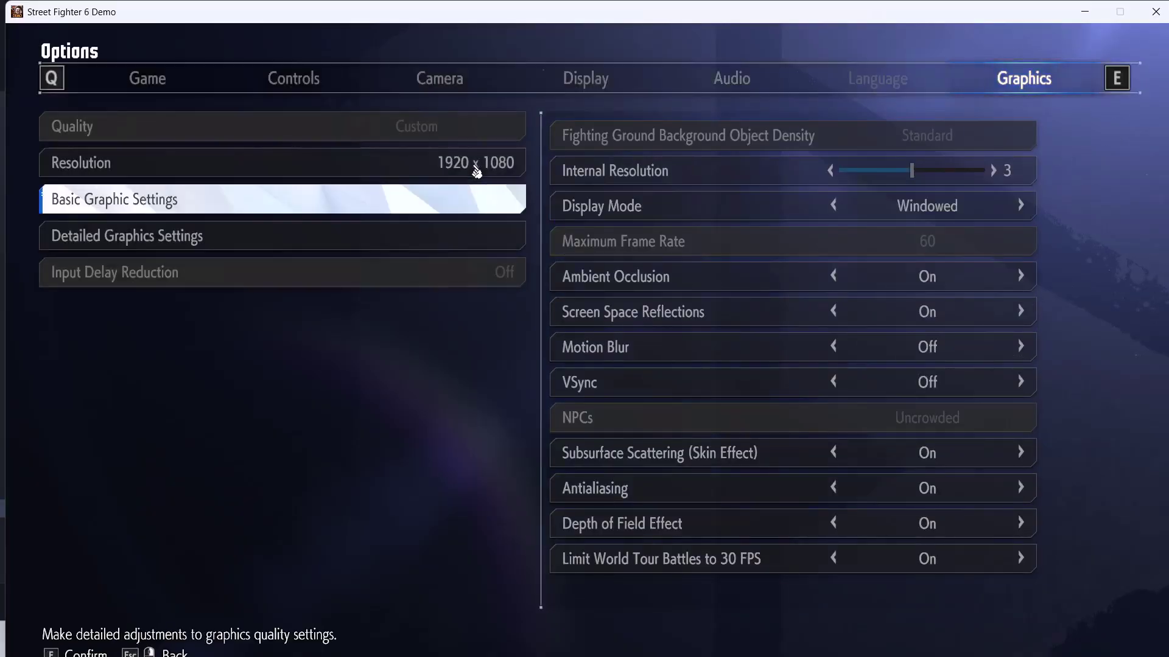
Set the game resolution to 1366 x 768 and move the smaller game window toward the middle of the desktop
click(477, 172)
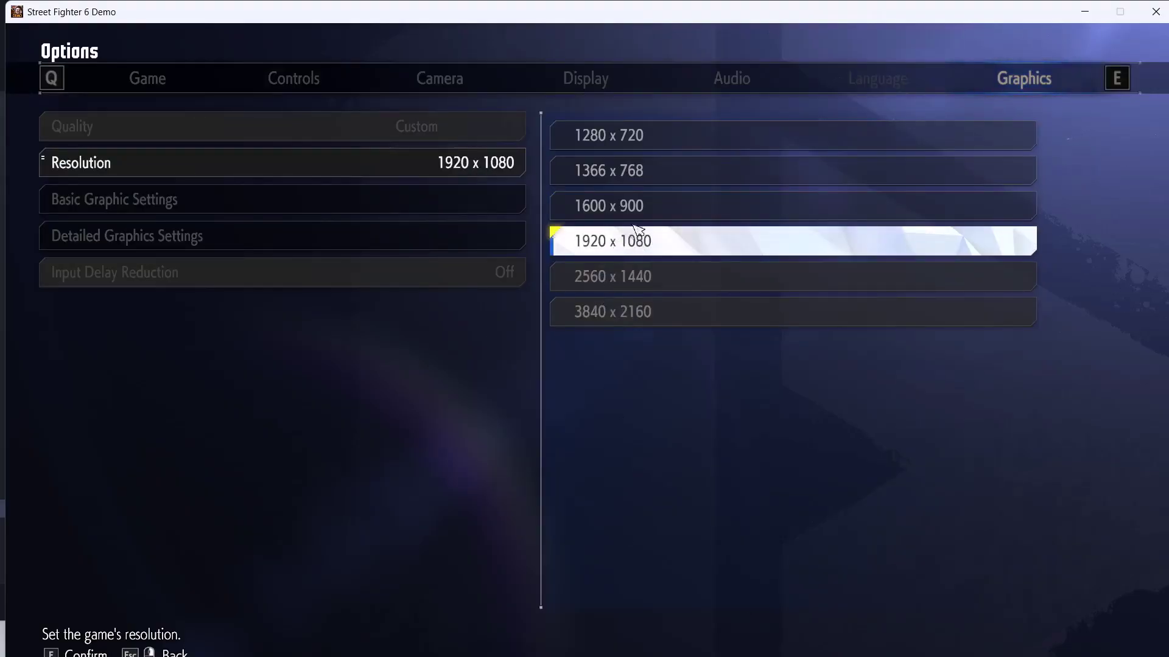
click(613, 176)
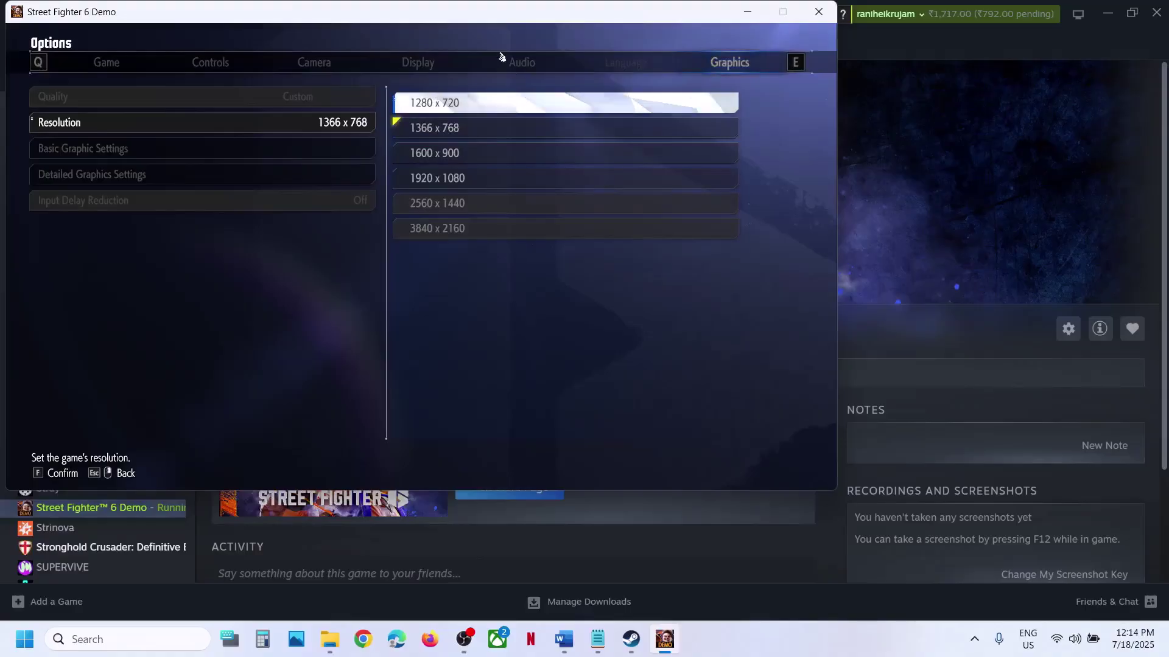
drag(457, 17, 603, 83)
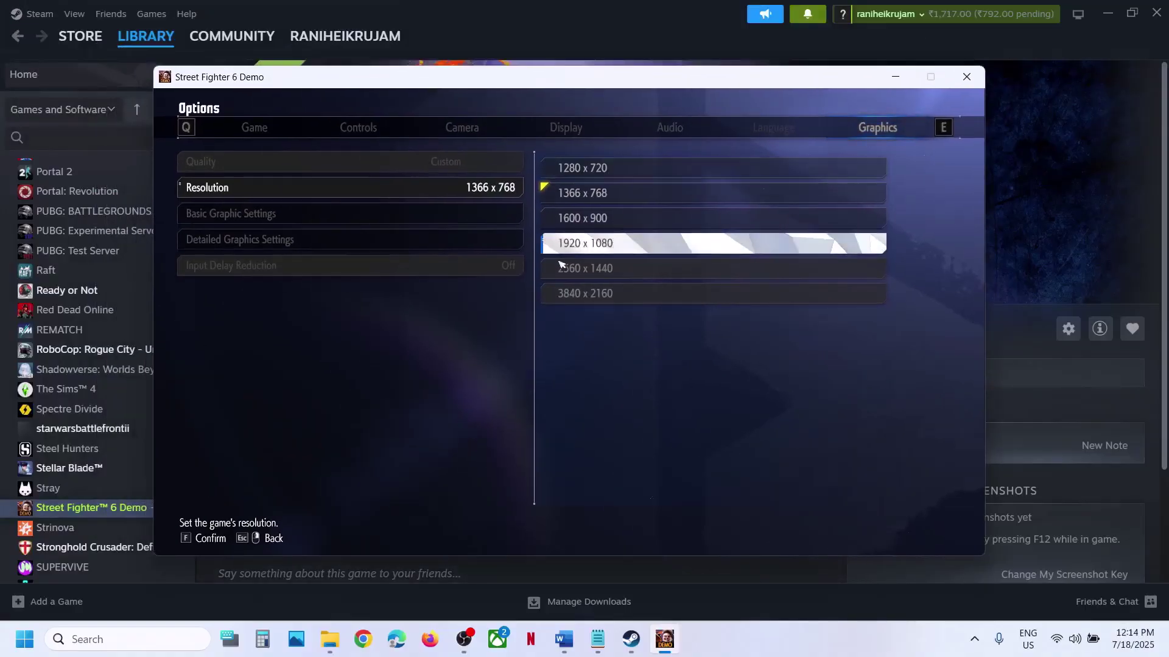
key(Escape)
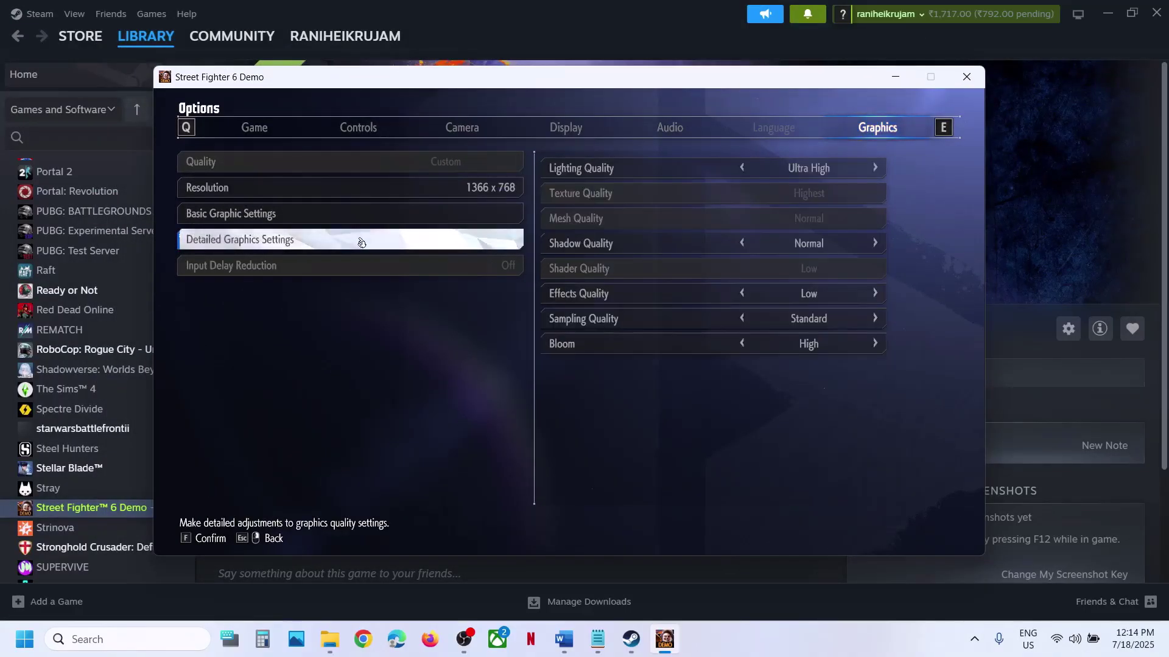
In Detailed Graphics Settings, set Lighting Quality to Normal, Shadow Quality to Low and Bloom to Standard
click(333, 242)
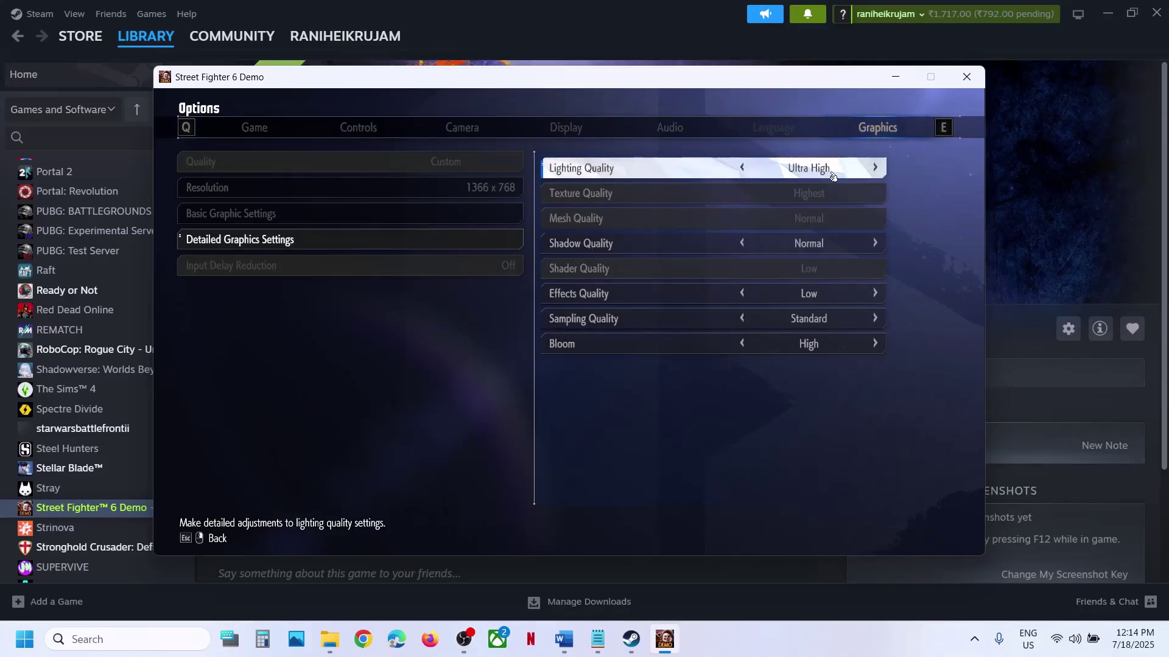
click(744, 168)
click(743, 244)
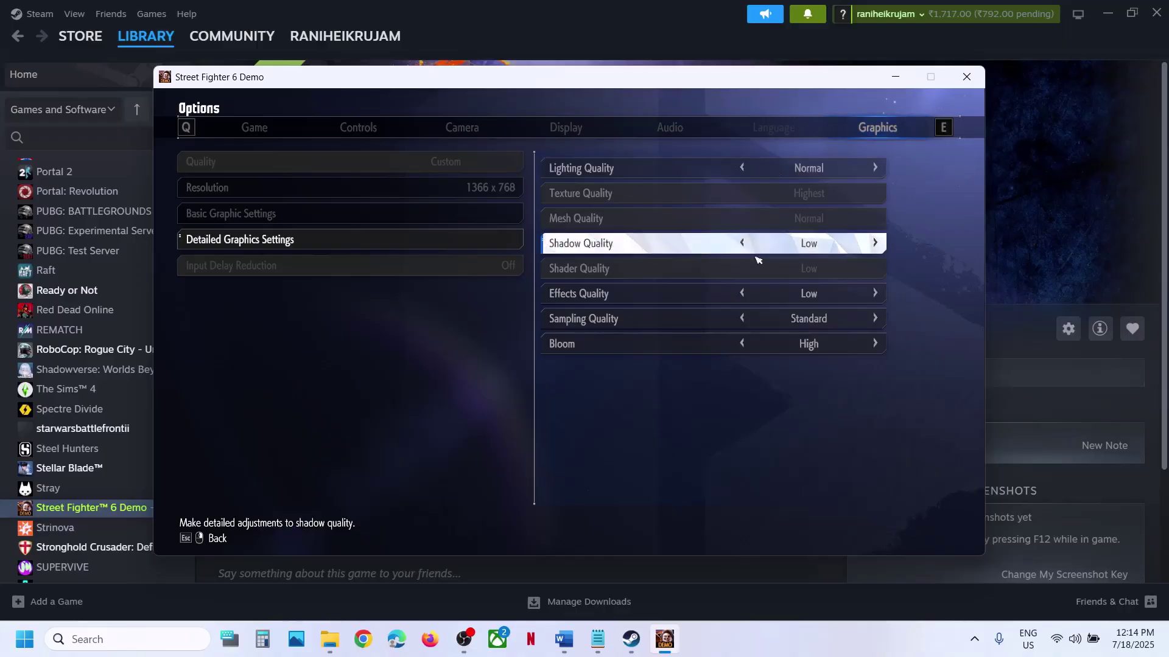
click(743, 346)
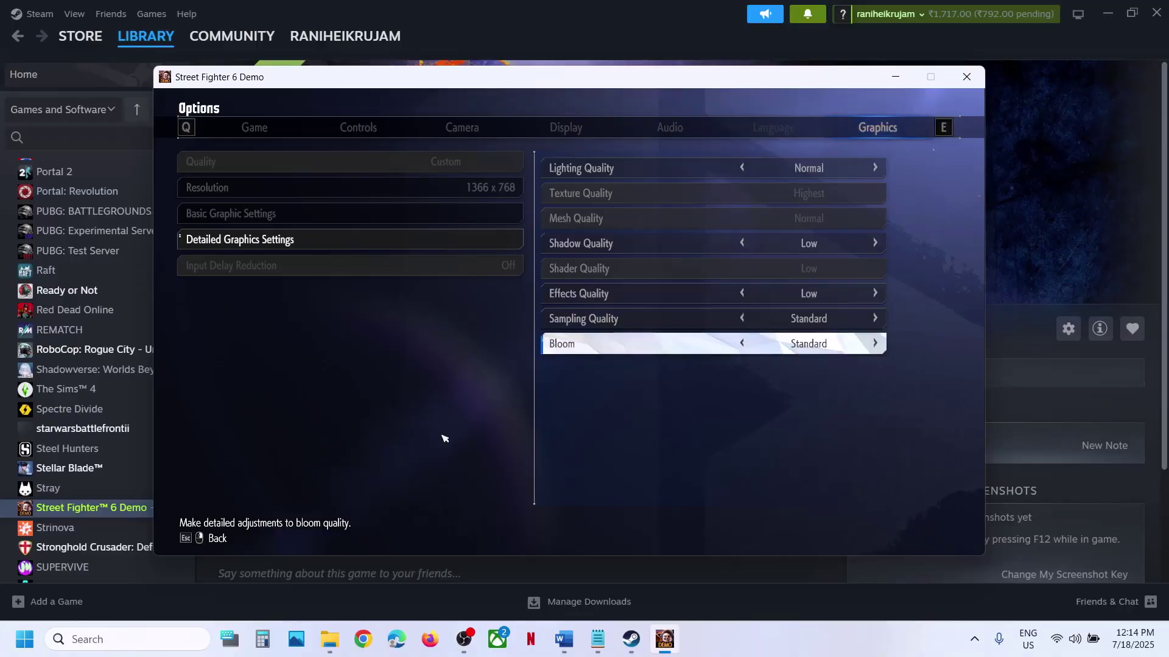
Leave the game options, resume the paused fight and quit Street Fighter 6 Demo
key(Escape)
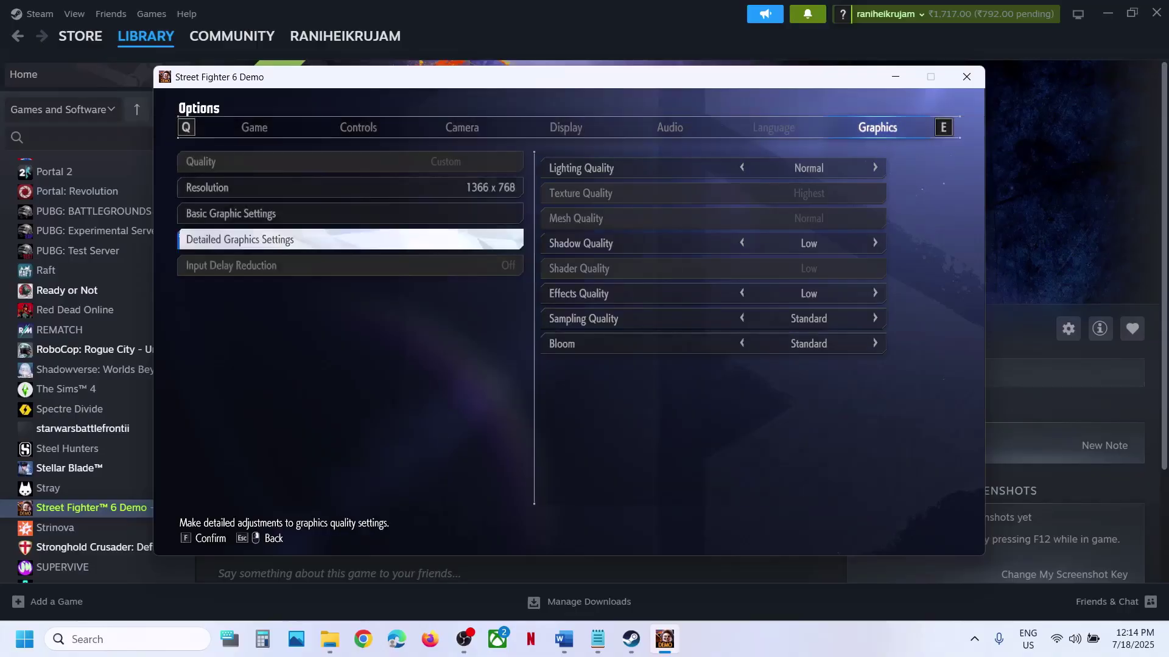
key(Escape)
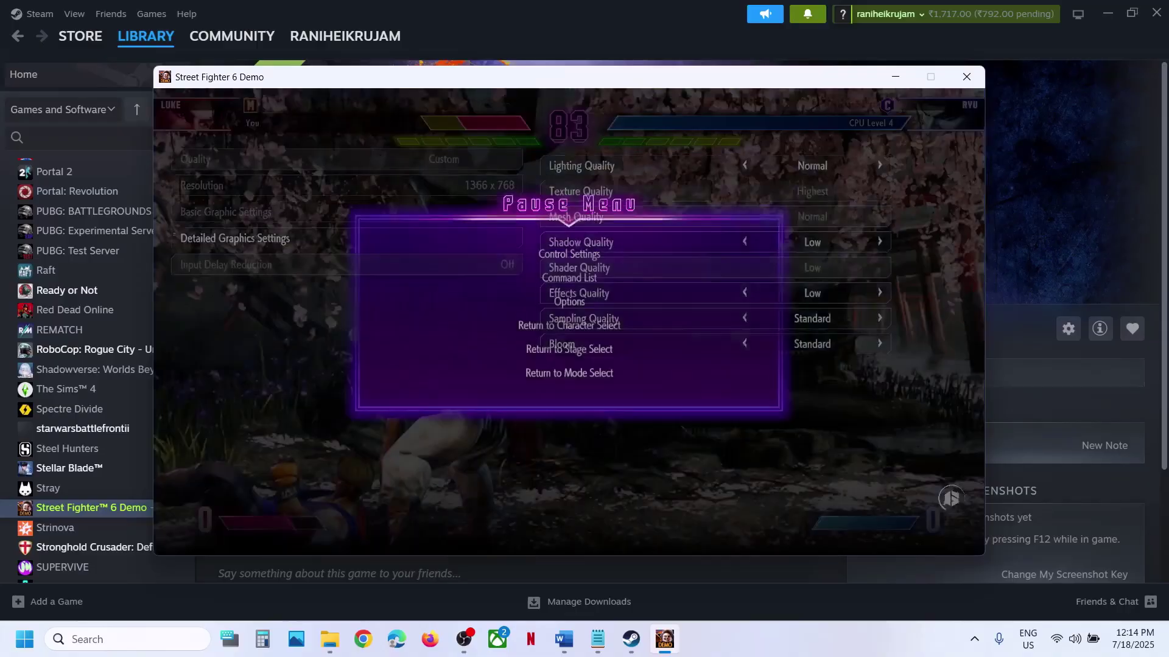
key(Escape)
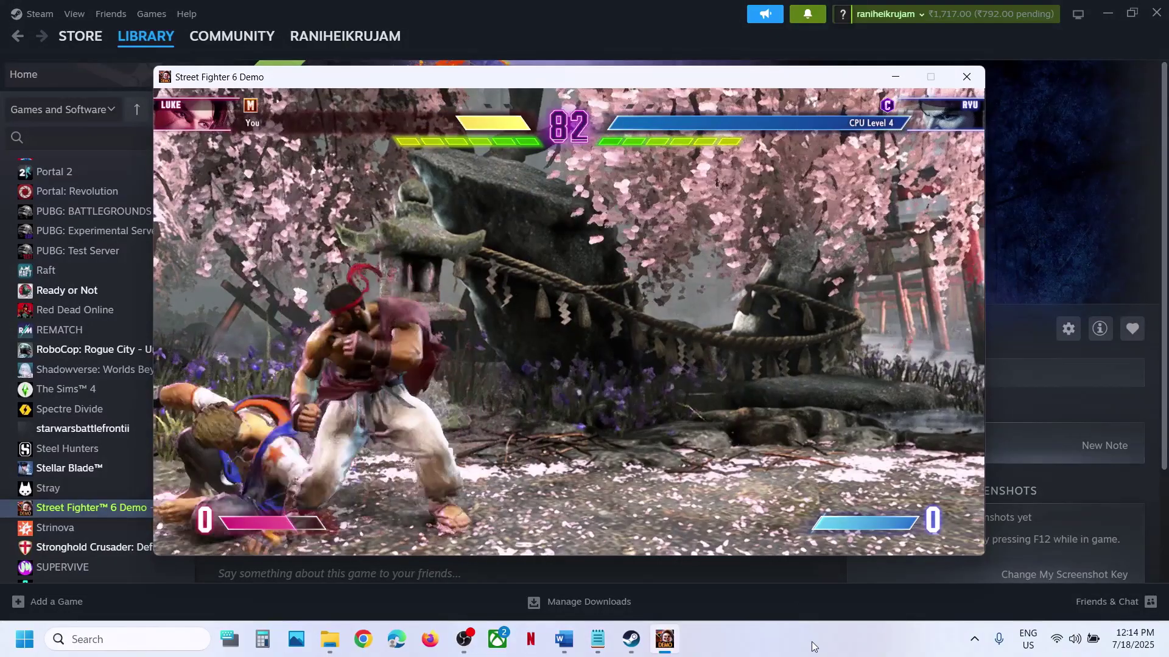
key(alt+F4)
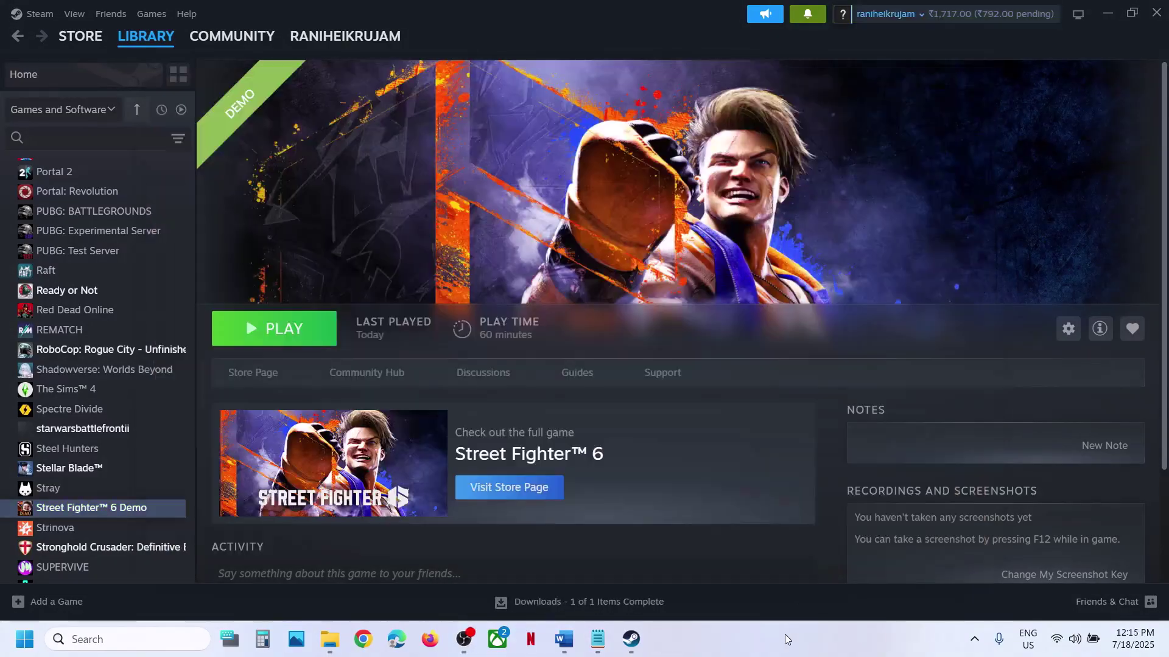
Switch to the Word document and copy the NVIDIA driver download link under Step 7
click(564, 639)
scroll(523, 417, down, 3)
scroll(523, 416, down, 1)
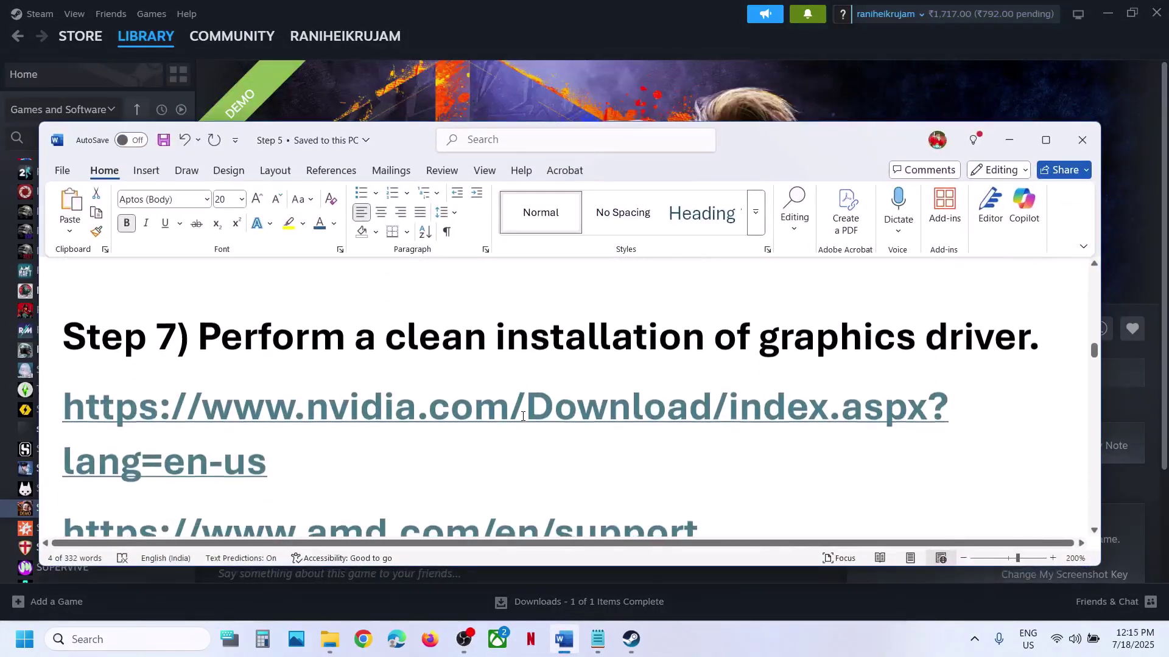
drag(253, 327, 709, 332)
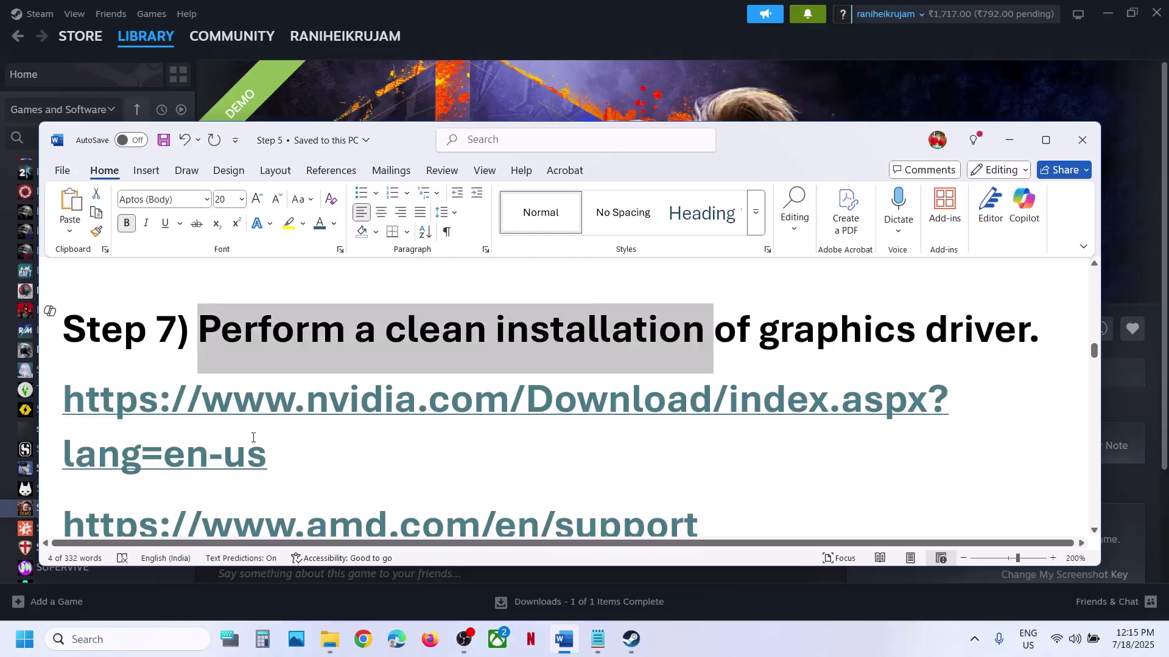
drag(265, 459, 67, 406)
right_click(67, 406)
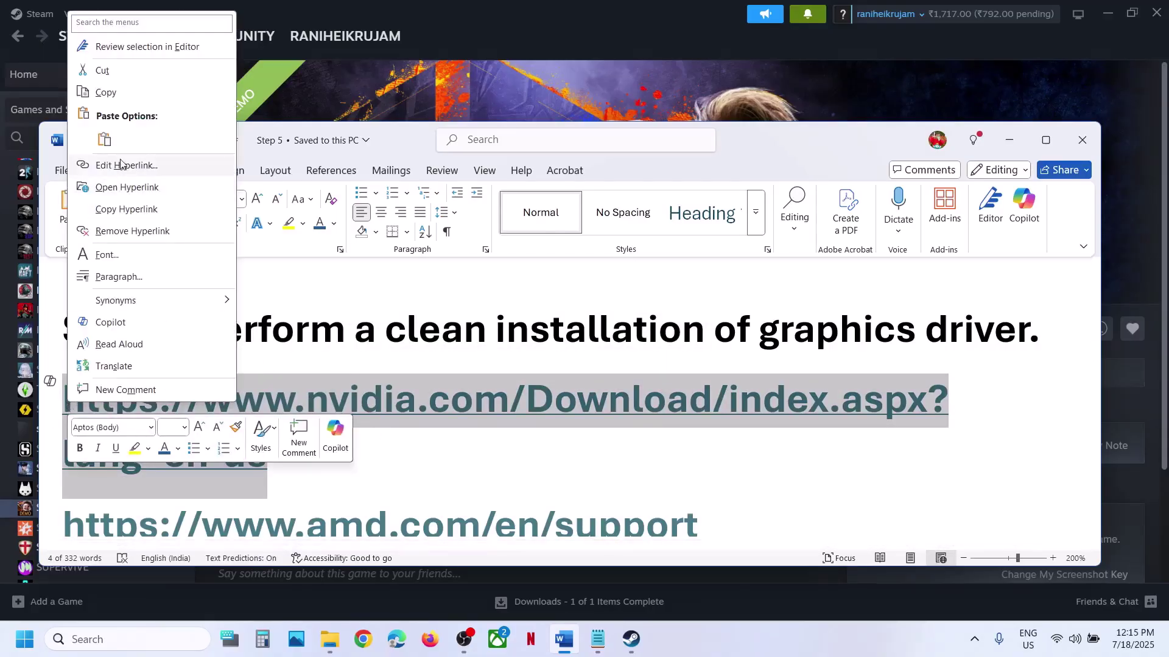
click(106, 93)
Load the copied link in a new Chrome tab and search for GeForce RTX 3050 Laptop GPU drivers for Windows 11
click(364, 640)
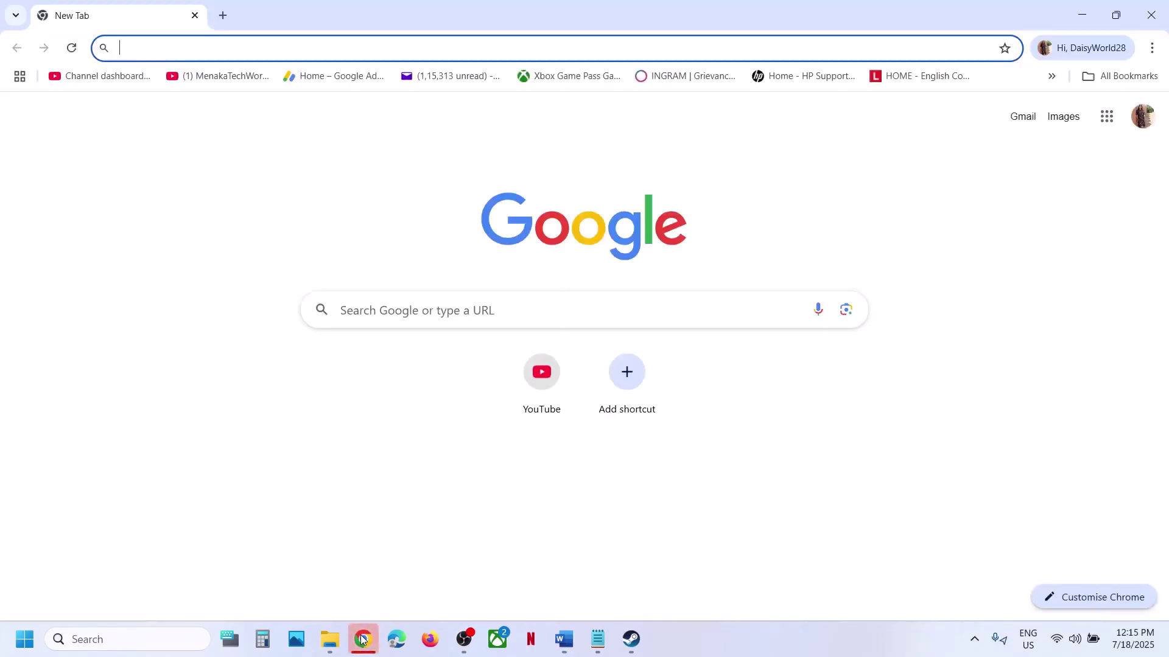
click(222, 12)
key(ctrl+v)
key(Return)
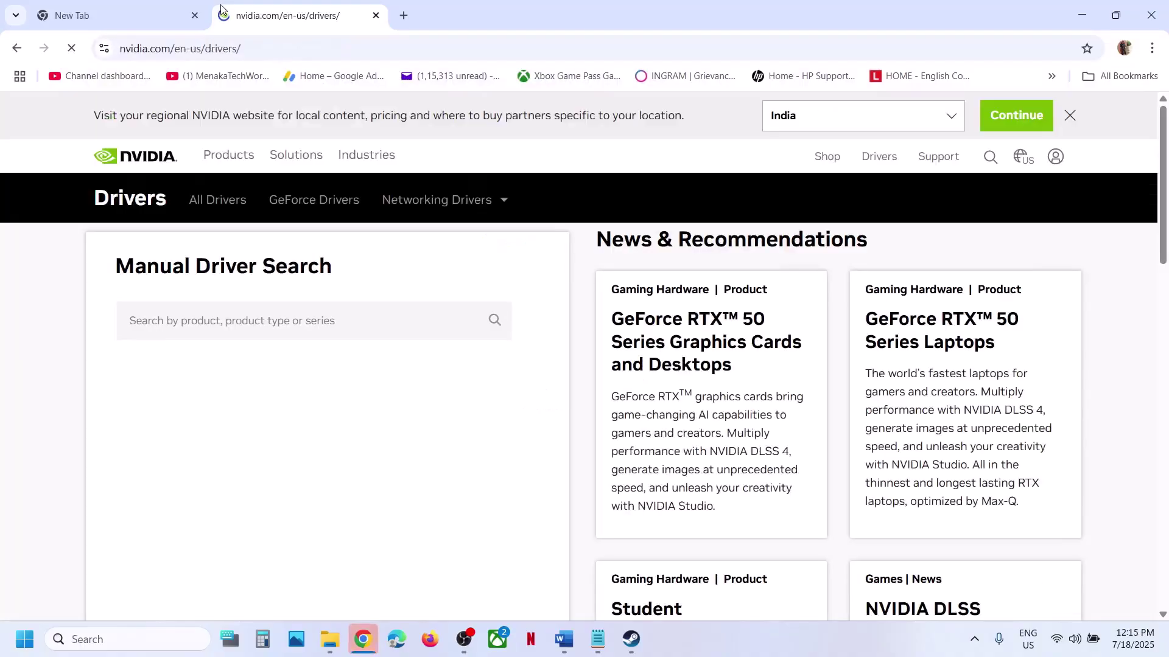
scroll(282, 398, down, 3)
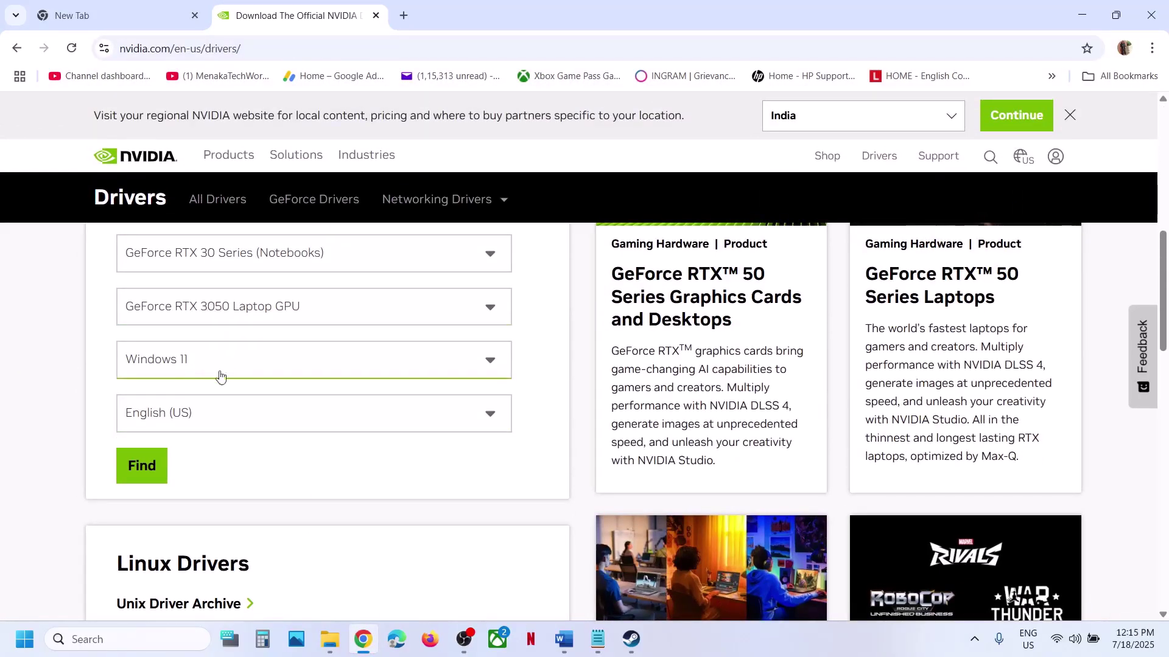
click(156, 466)
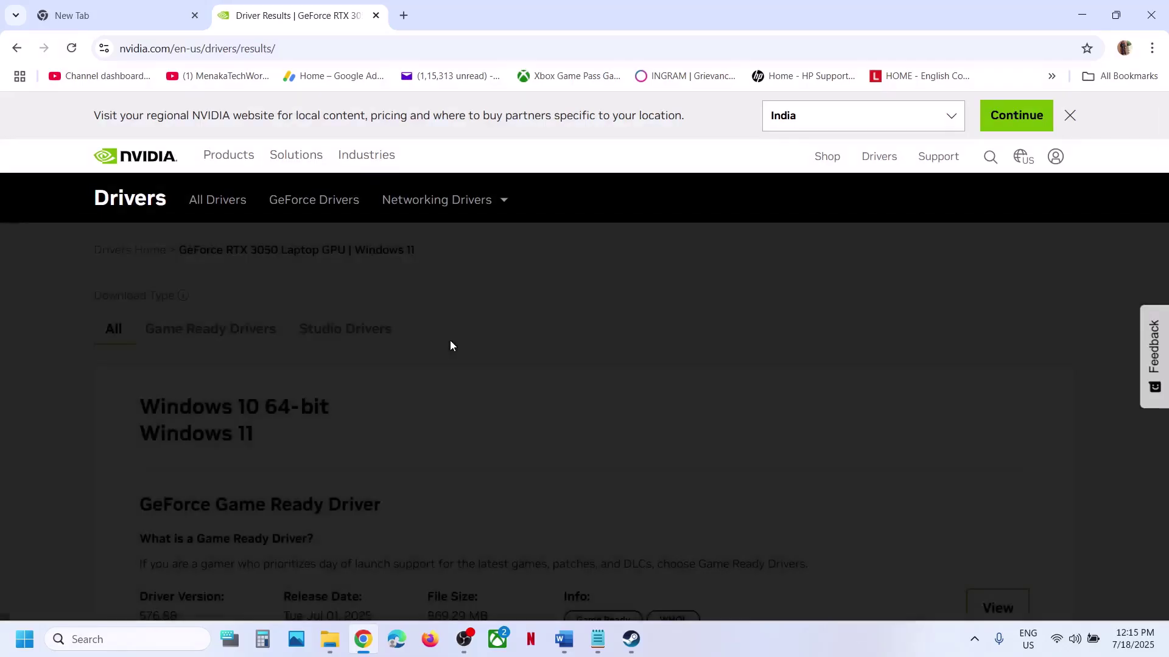
Open the GeForce Game Ready Driver 576.88 entry from the driver results and download it
scroll(347, 429, down, 3)
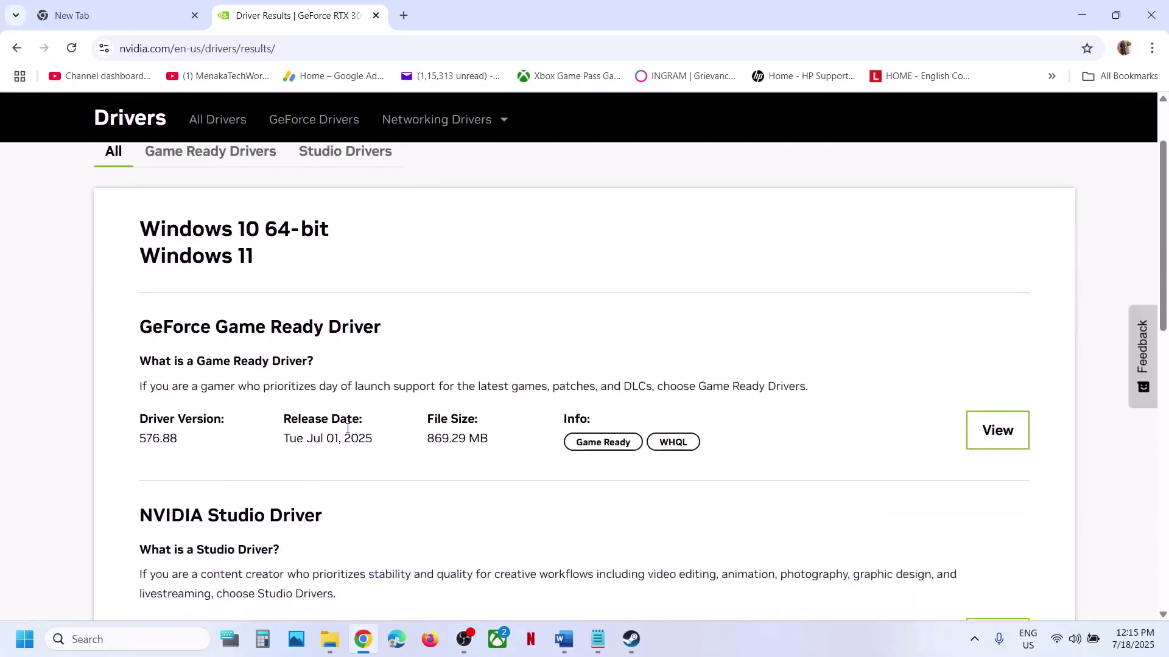
drag(166, 297, 452, 297)
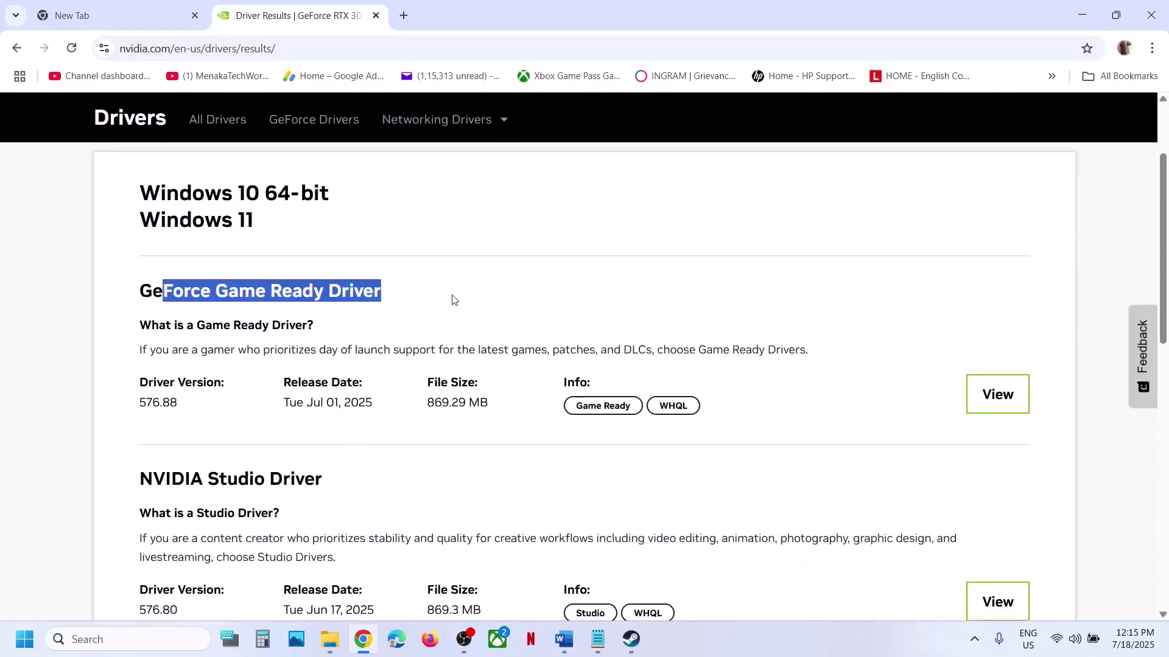
drag(164, 400, 362, 403)
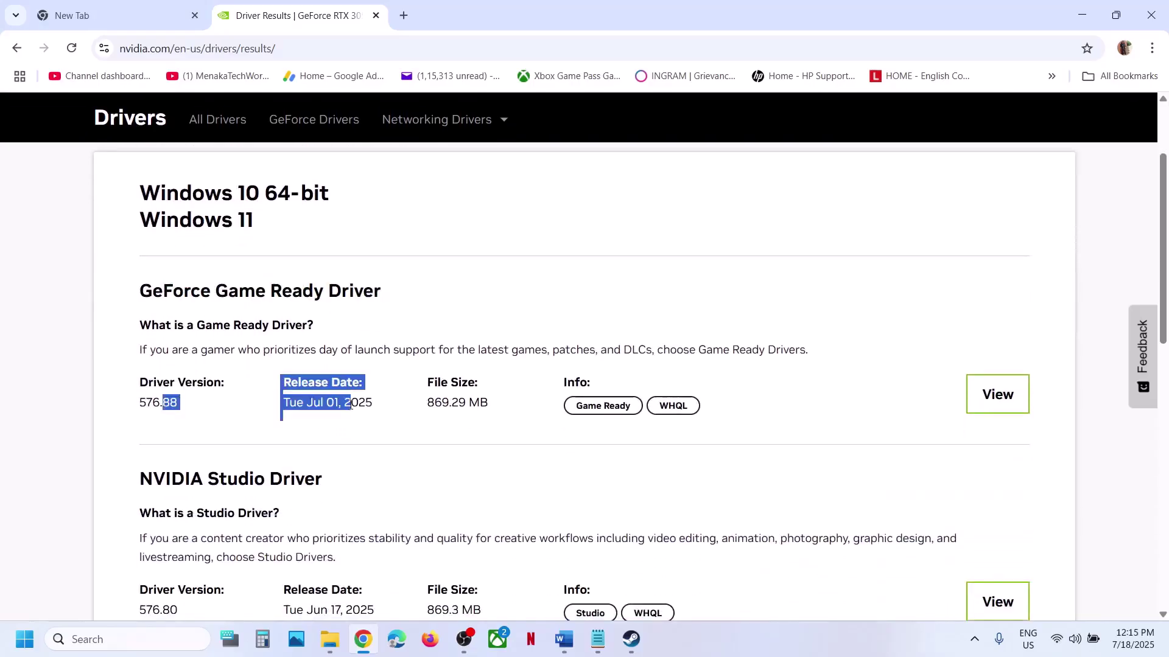
click(1001, 392)
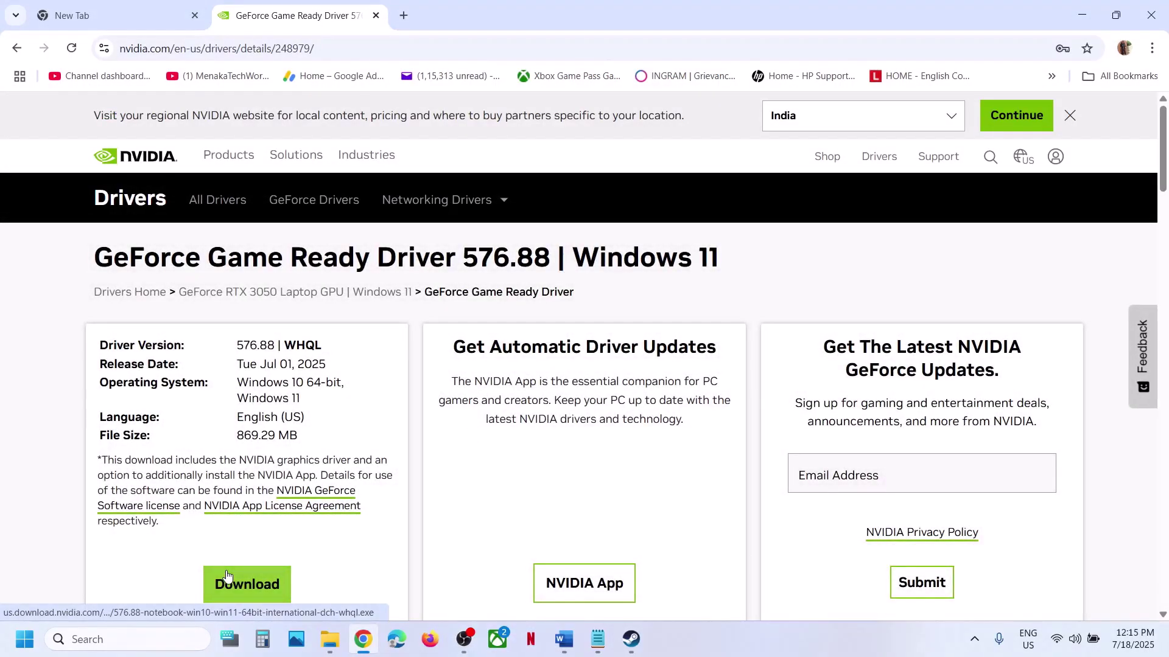
click(229, 579)
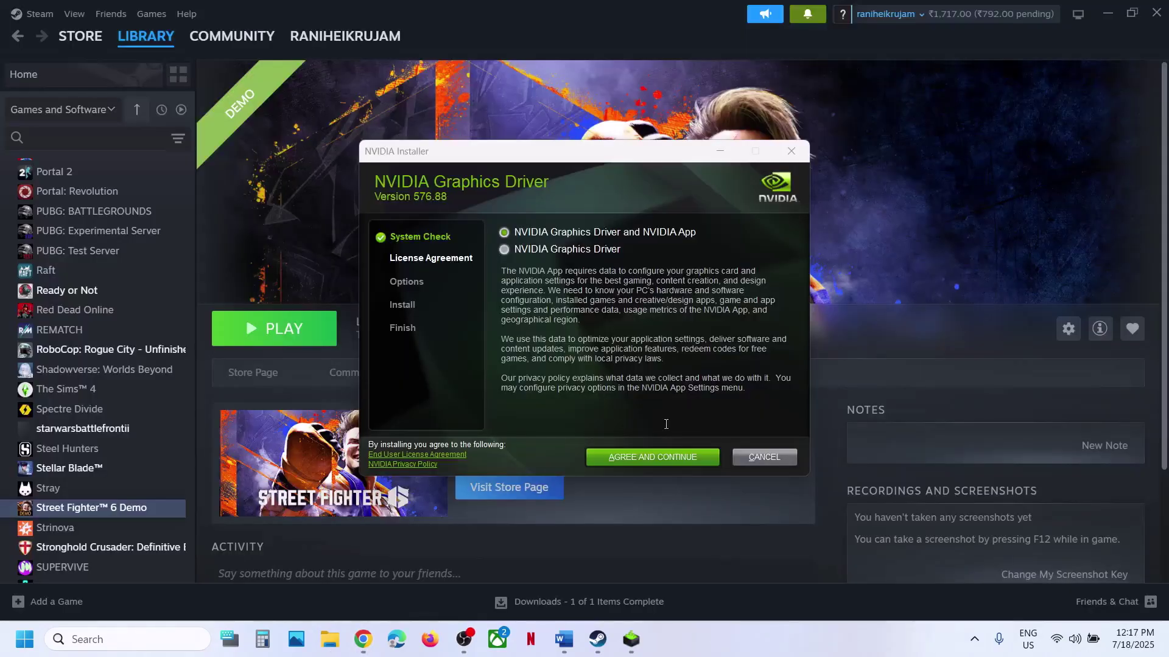
In the NVIDIA installer, accept the licence, choose Custom (Advanced) installation and enable Perform a clean installation
click(641, 463)
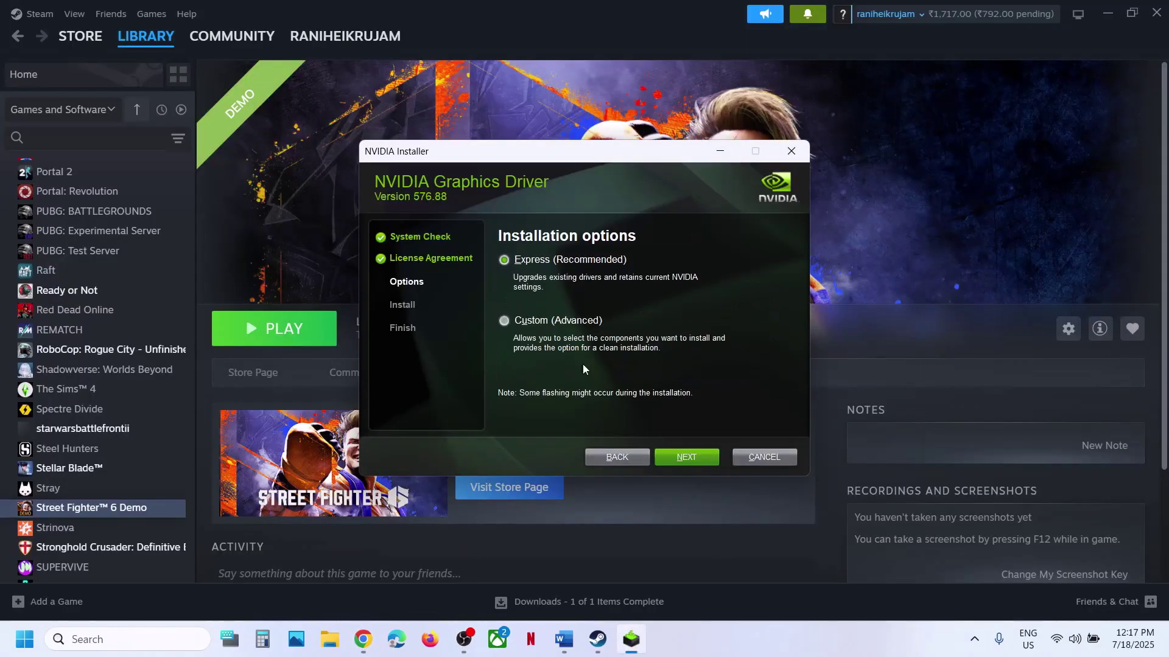
click(542, 322)
click(674, 461)
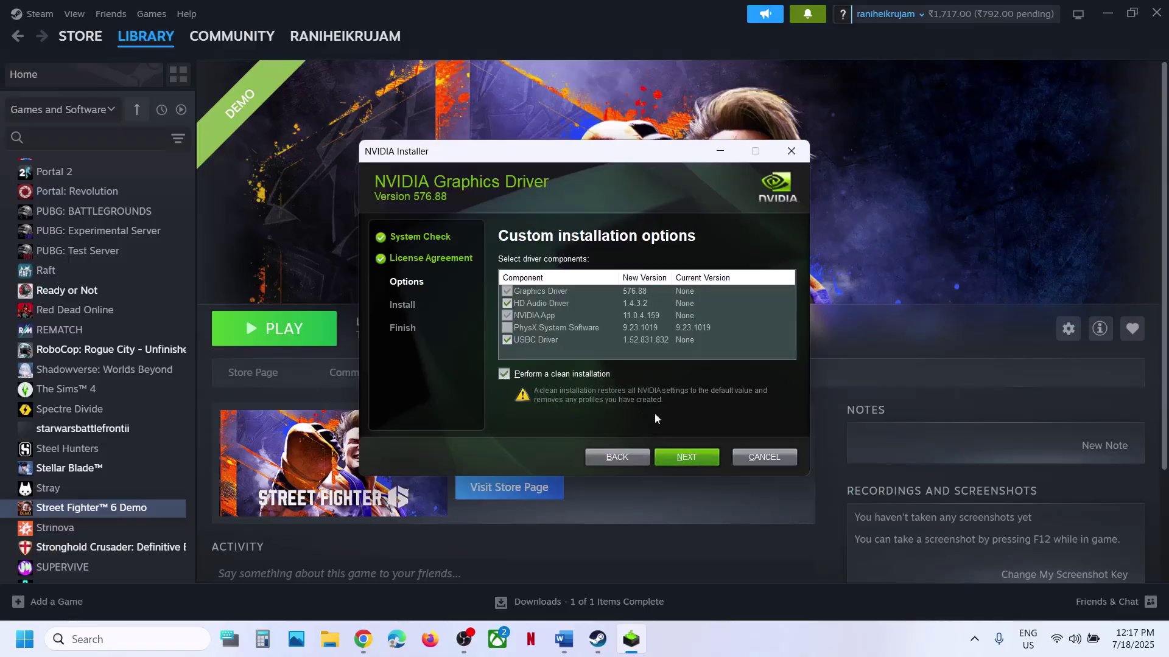
Leave the installer and view the Windows power options without choosing any of them
click(901, 289)
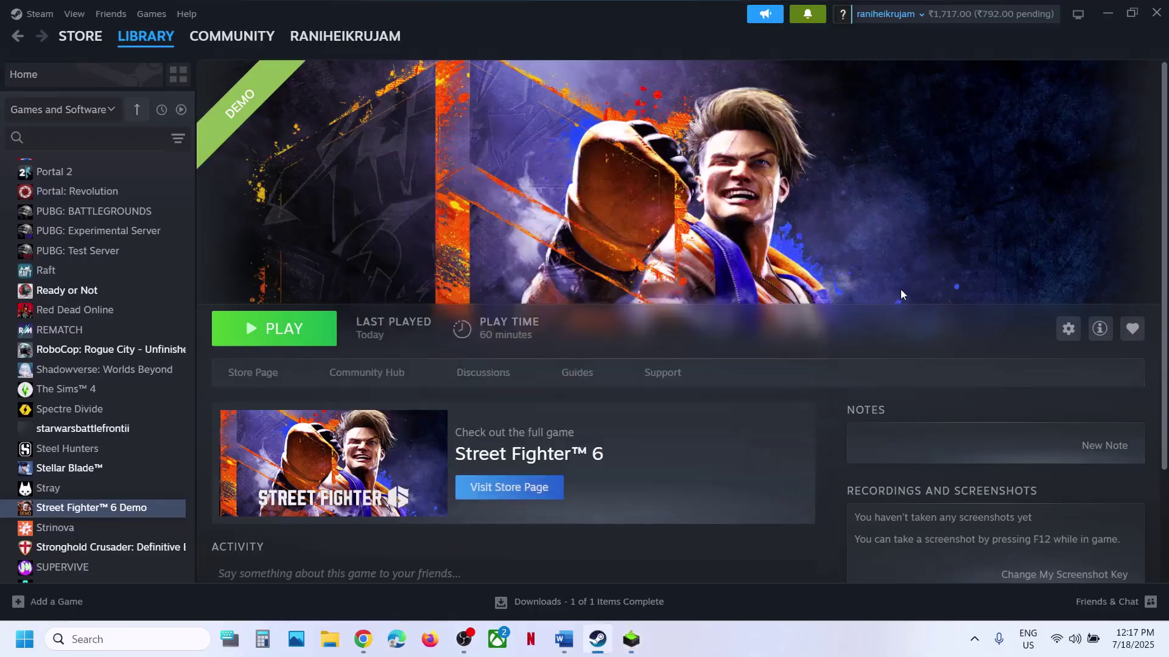
click(24, 639)
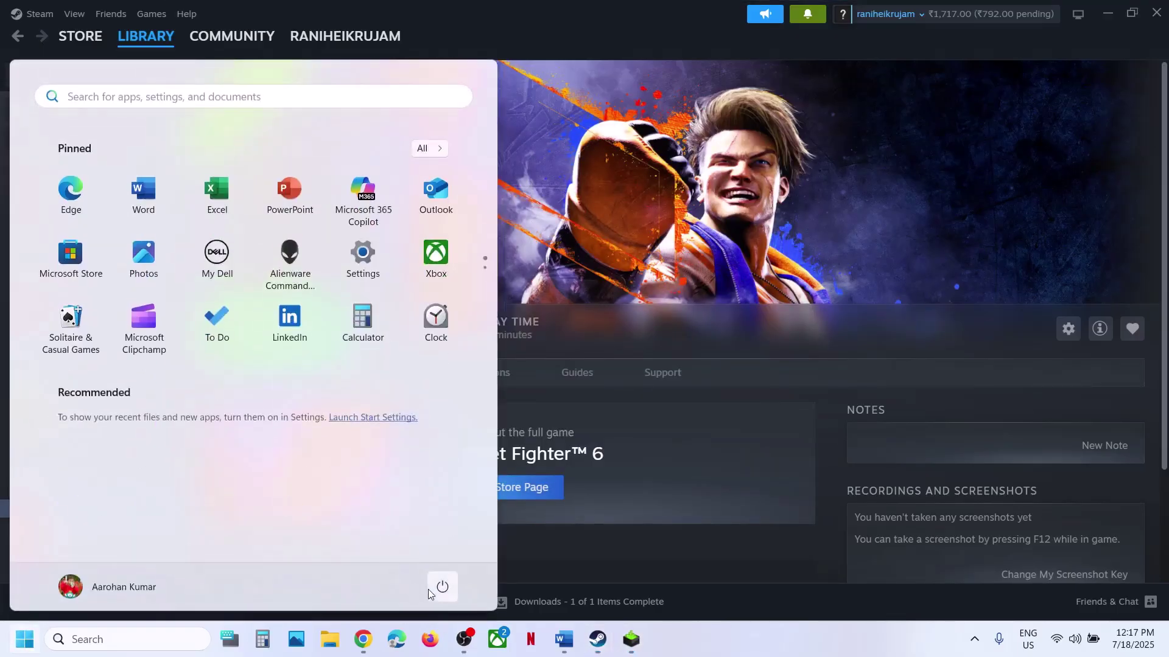
click(430, 588)
key(Escape)
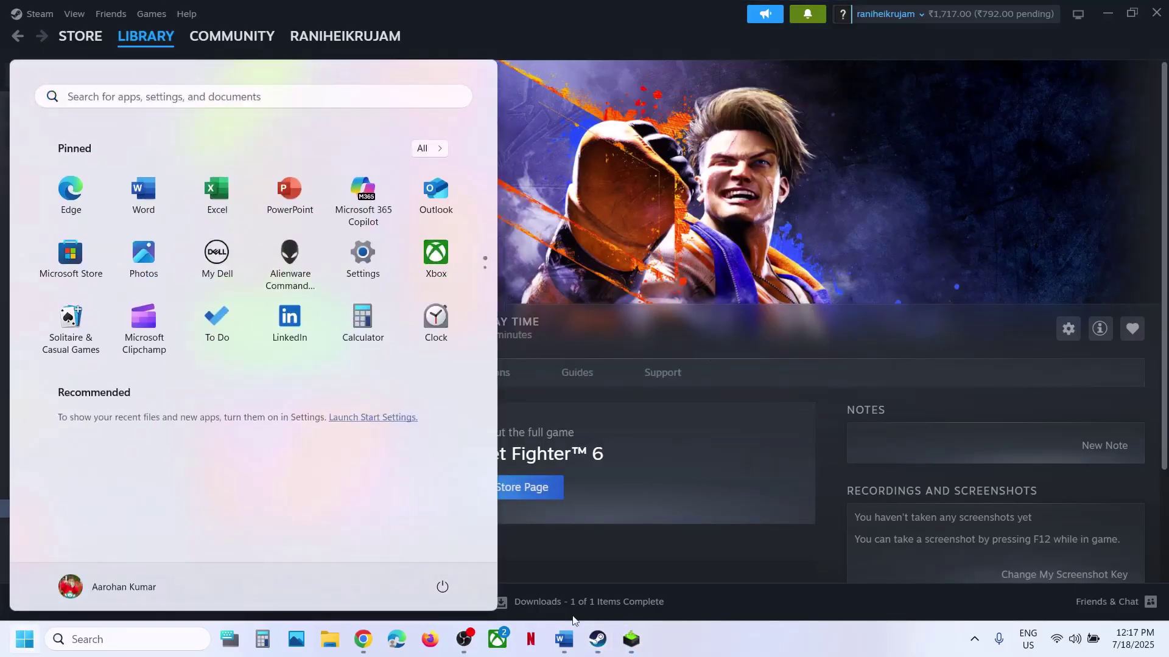
In the Word document, review the AMD support link and the Step 8 heading about rolling back the graphics driver
click(566, 636)
scroll(544, 432, down, 3)
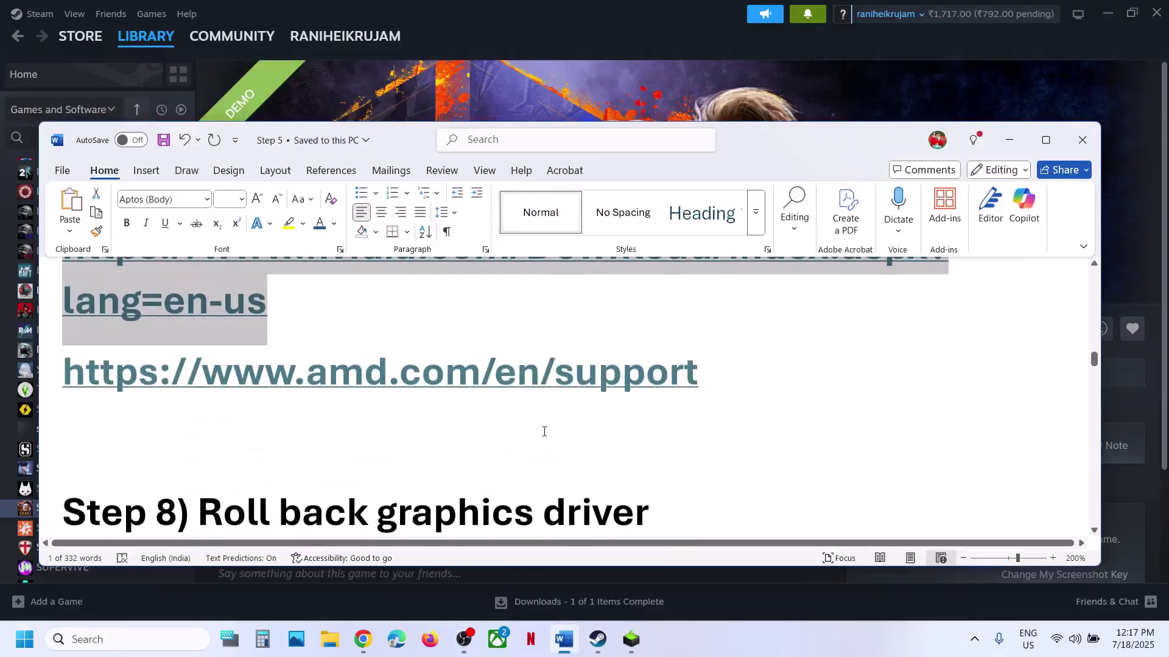
drag(278, 385, 567, 403)
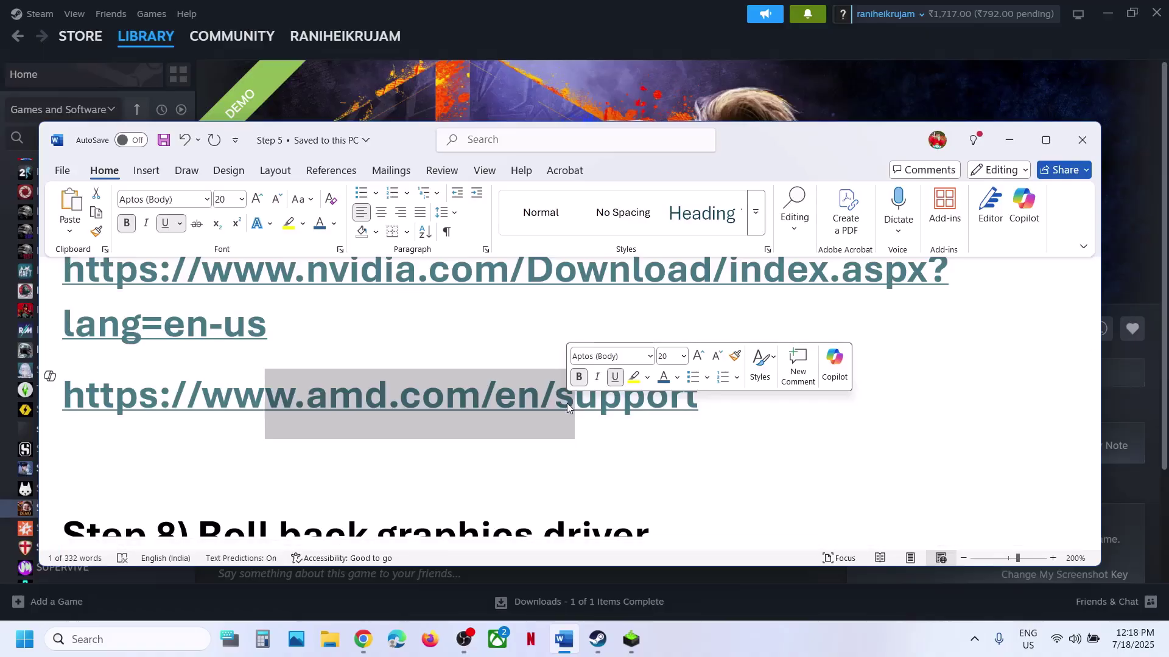
scroll(567, 403, down, 2)
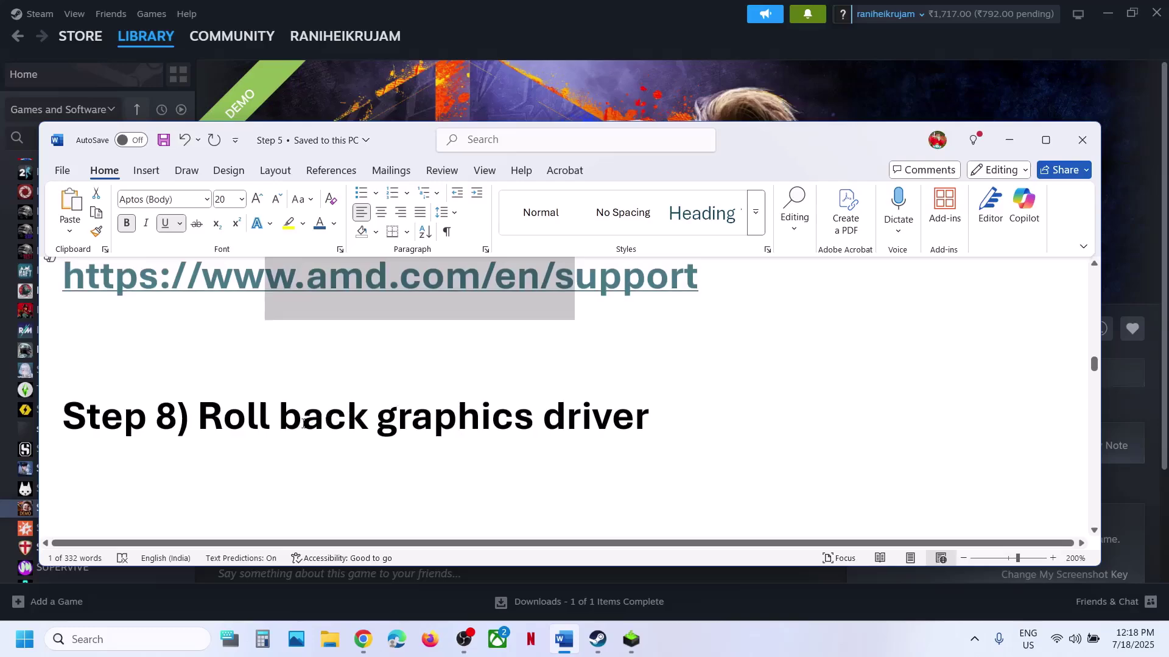
drag(214, 420, 582, 436)
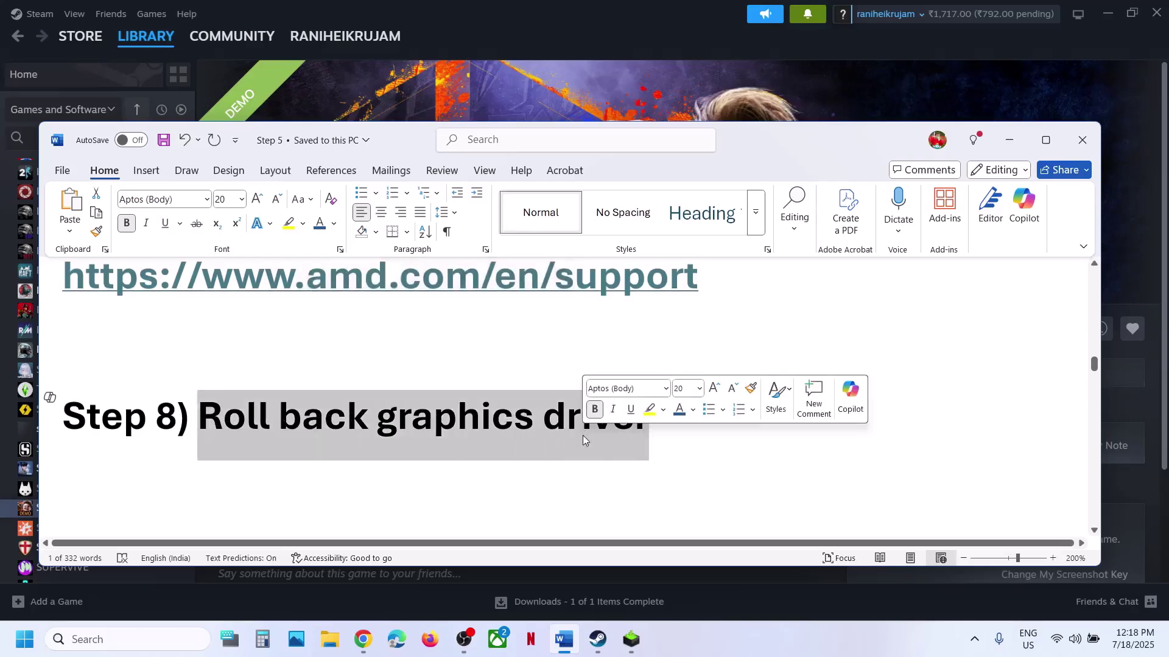
scroll(583, 436, up, 2)
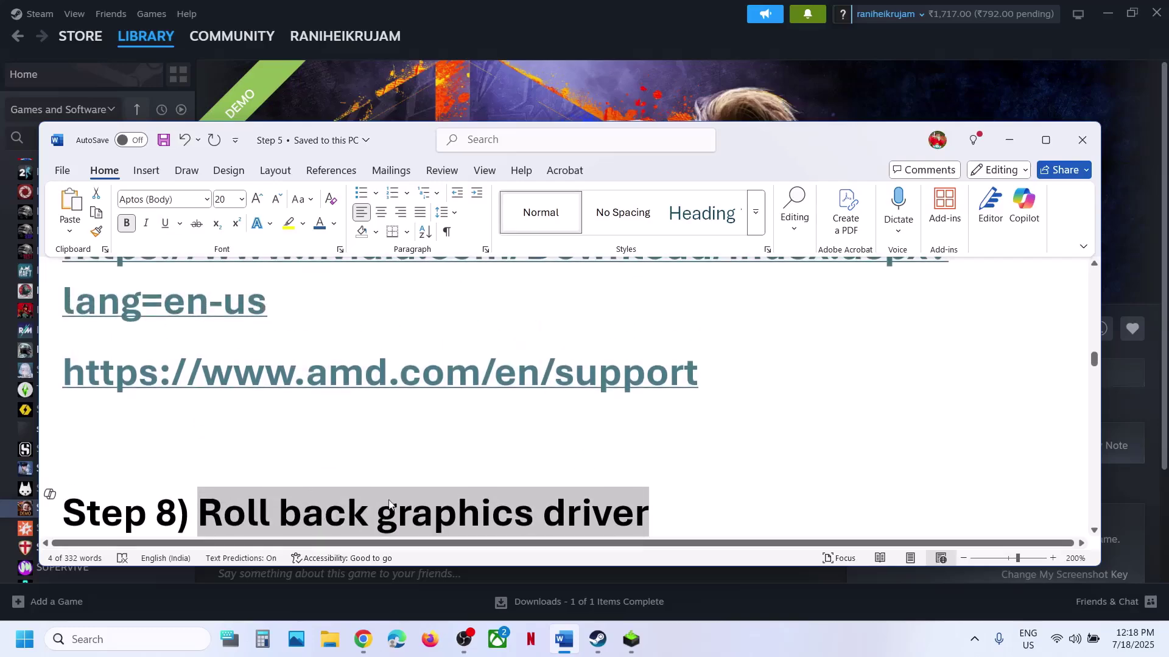
Return to the NVIDIA driver results in Chrome and expand the list of older driver versions
click(363, 639)
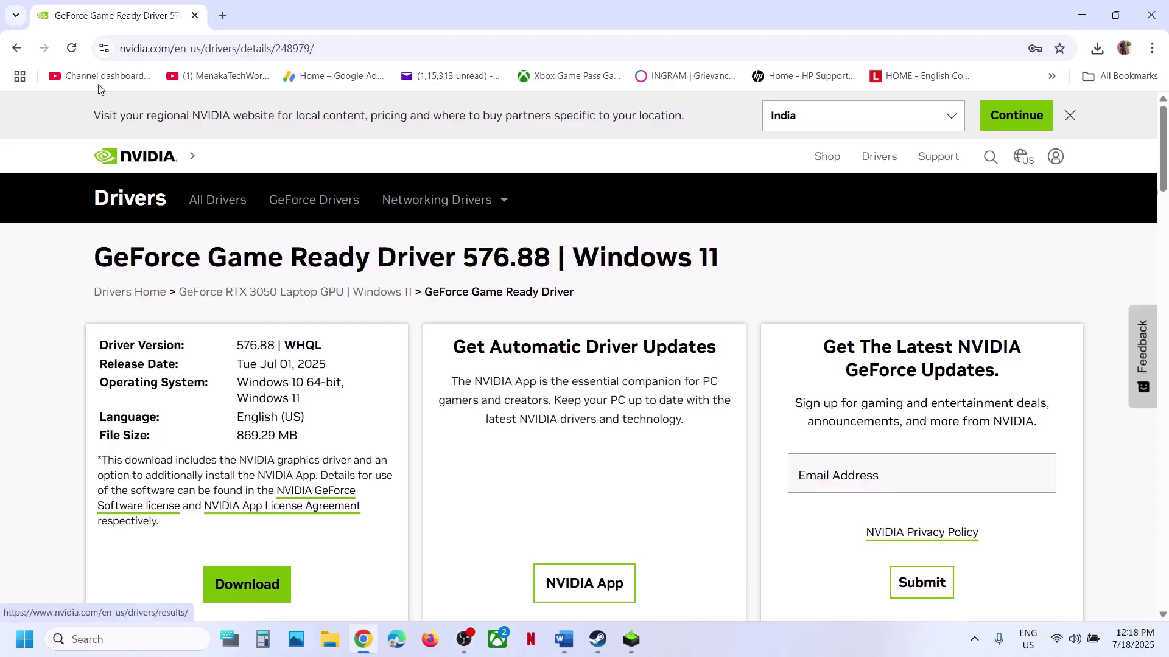
click(19, 48)
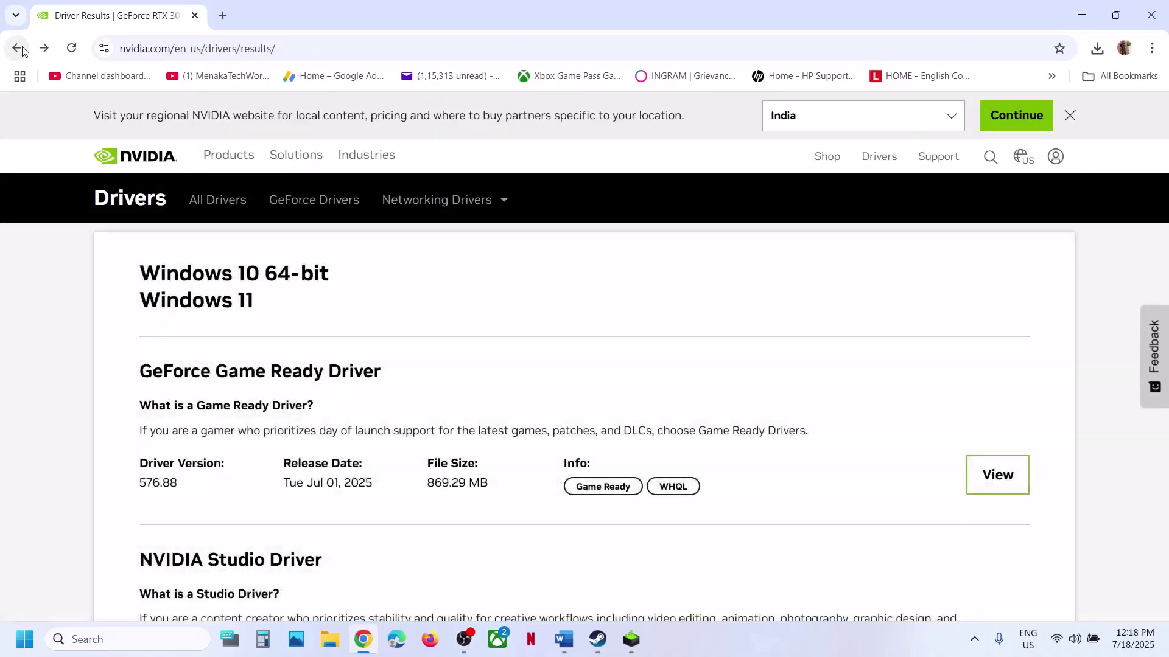
scroll(140, 396, down, 5)
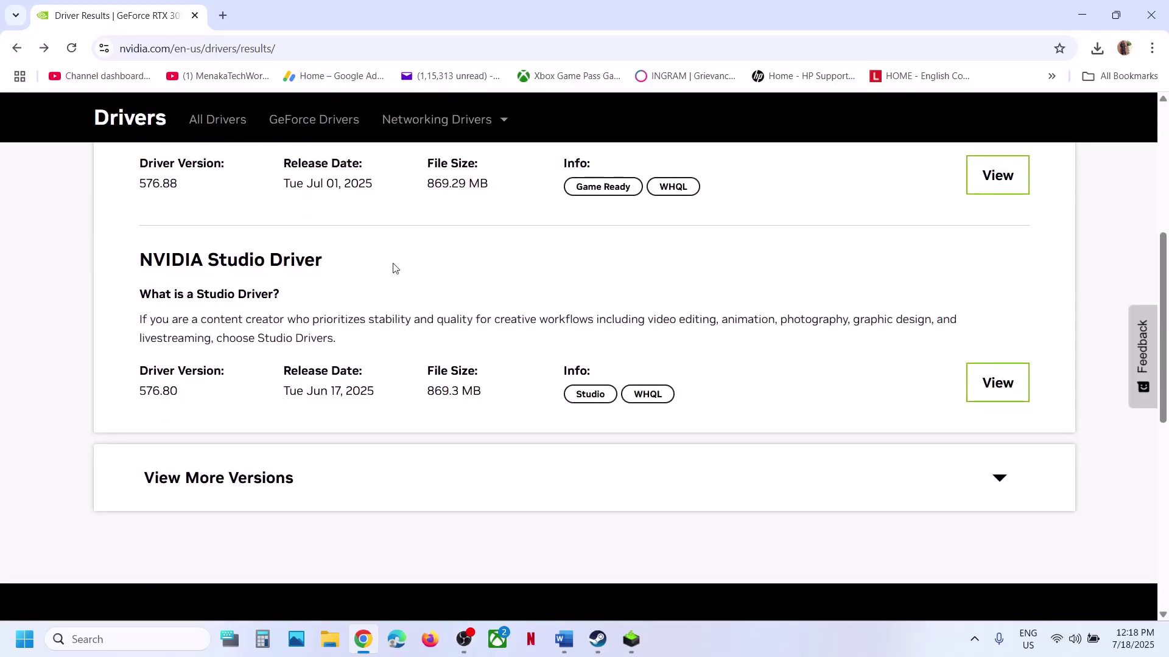
click(212, 484)
scroll(212, 484, down, 6)
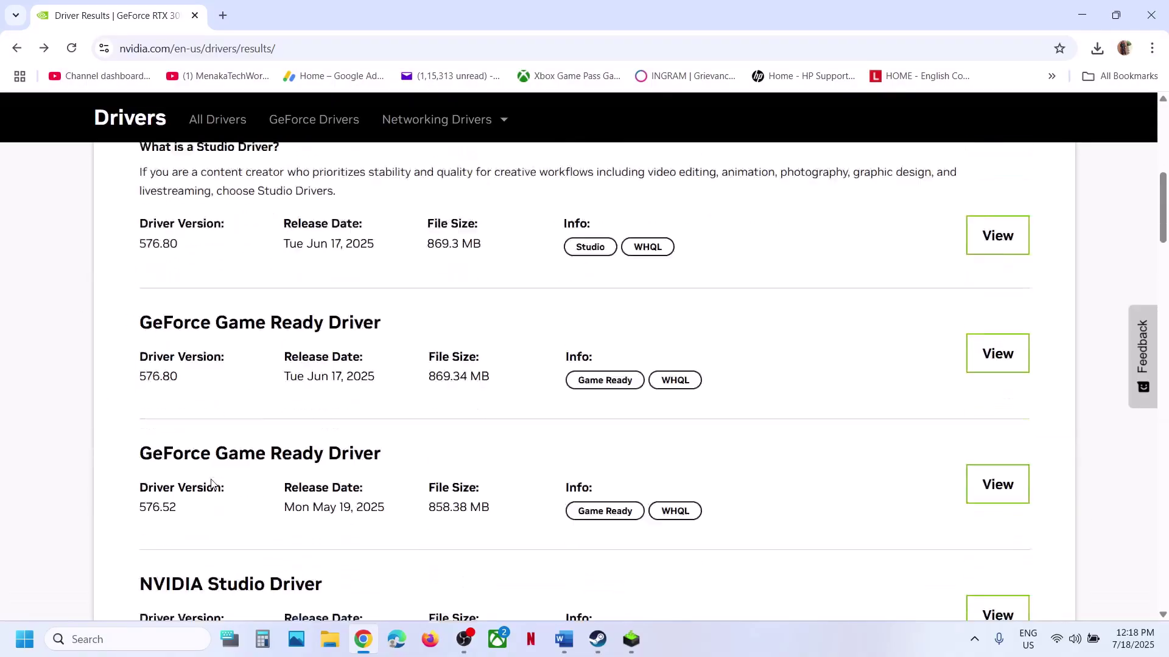
Examine the older driver versions down to GeForce Game Ready Driver 566.36 and highlight its version number and title
scroll(212, 484, down, 3)
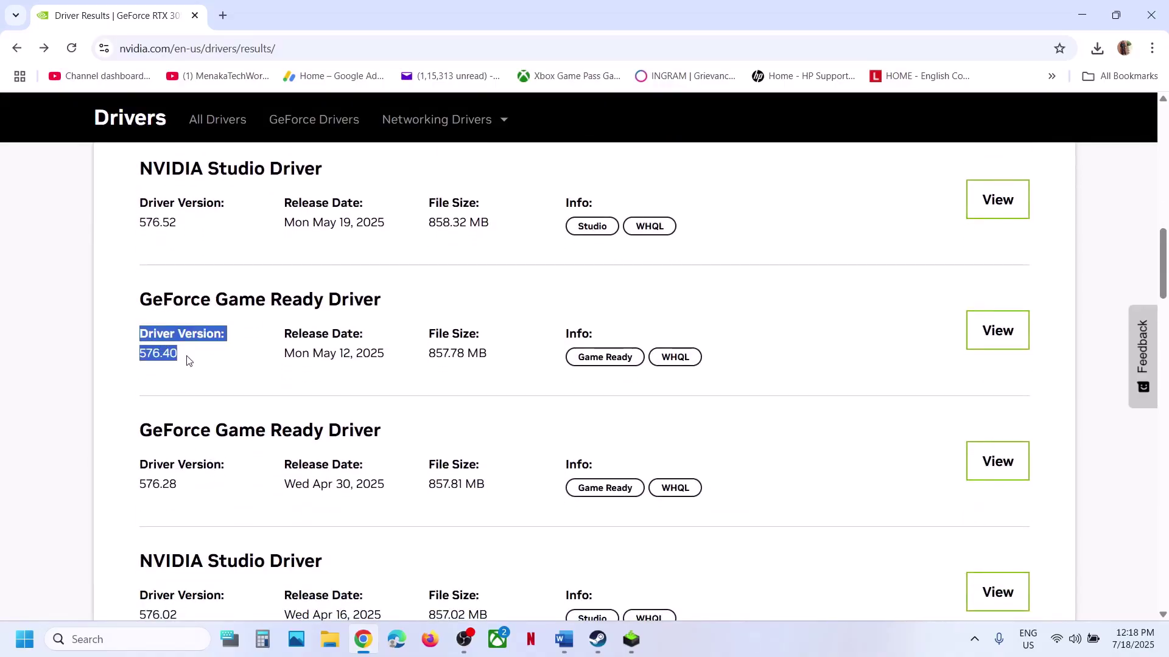
scroll(188, 360, down, 3)
scroll(189, 360, down, 9)
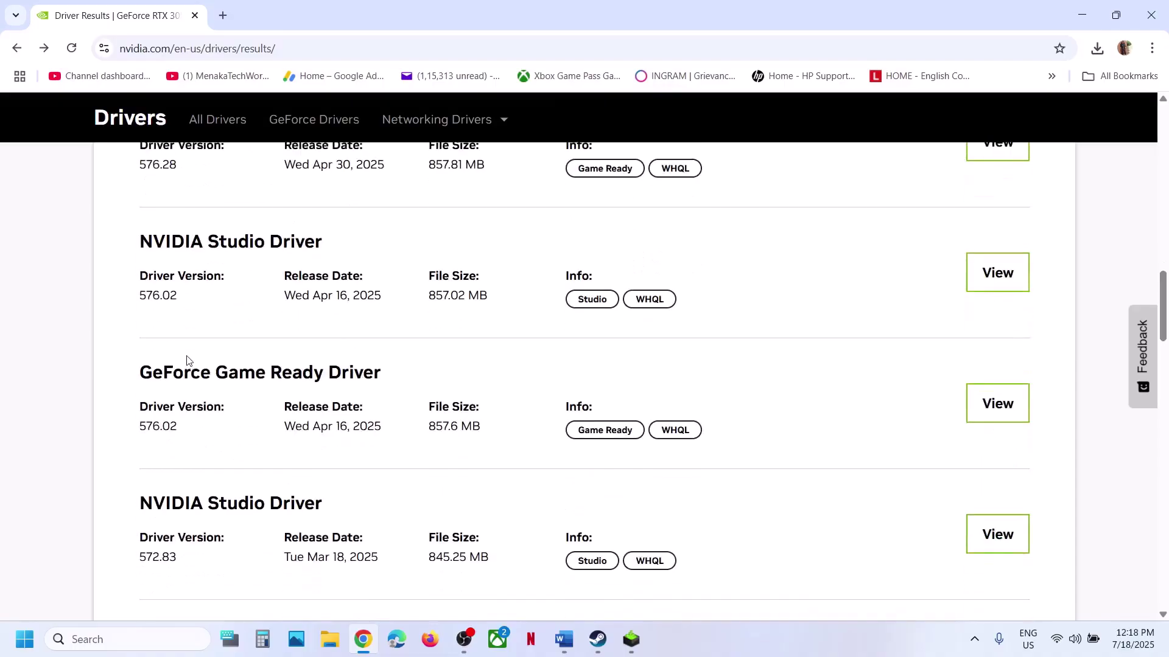
scroll(188, 360, down, 10)
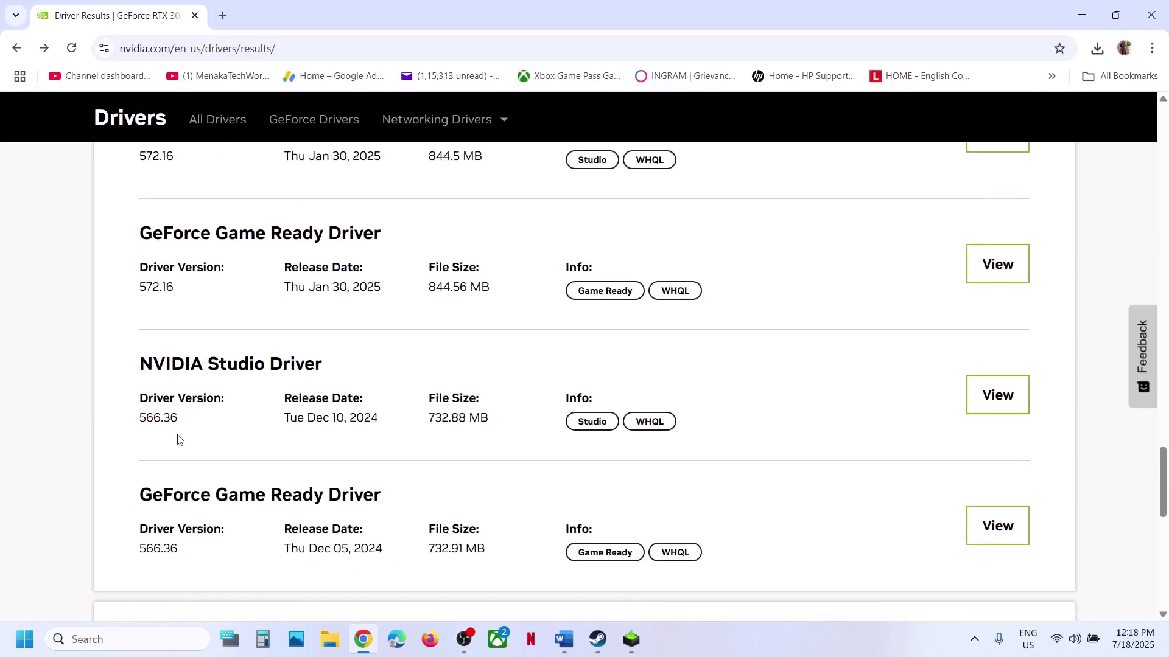
scroll(171, 518, down, 1)
drag(138, 470, 221, 475)
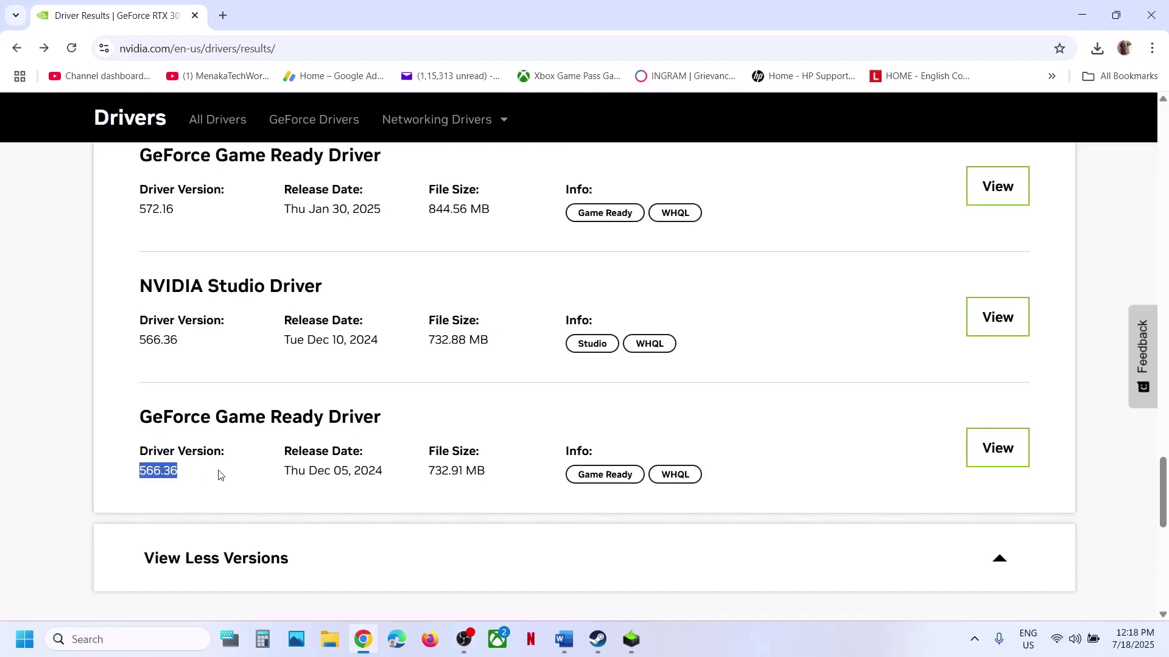
drag(163, 420, 389, 433)
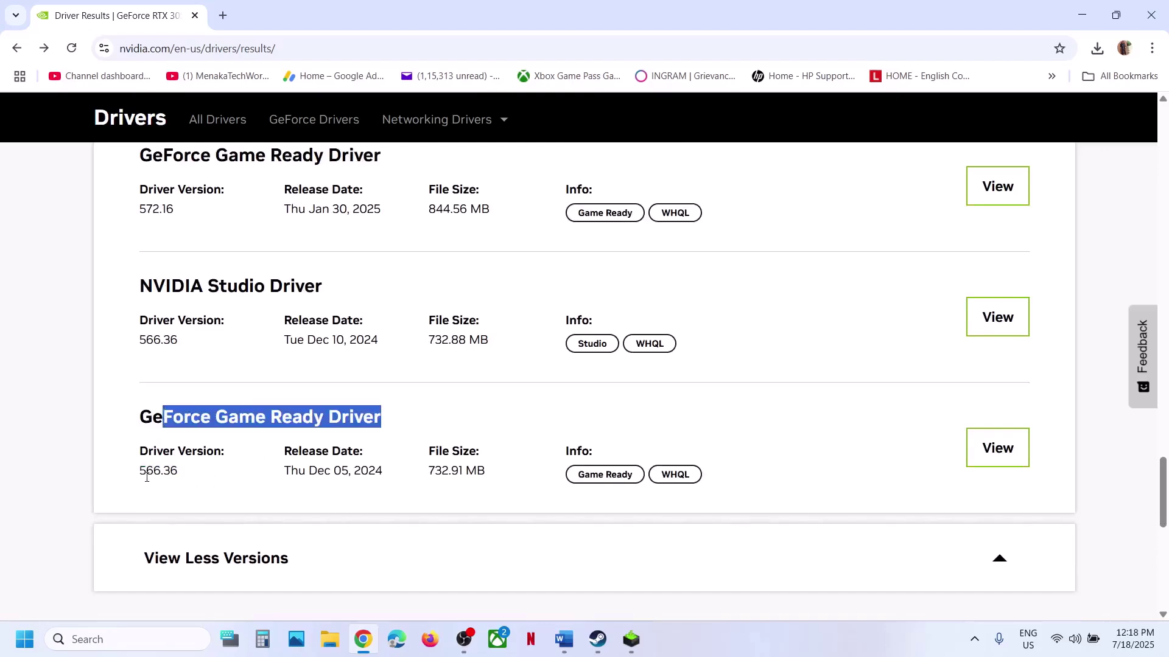
Open the details page of GeForce Game Ready Driver 566.36 and check the clean installation option in the NVIDIA Installer
drag(141, 475, 183, 478)
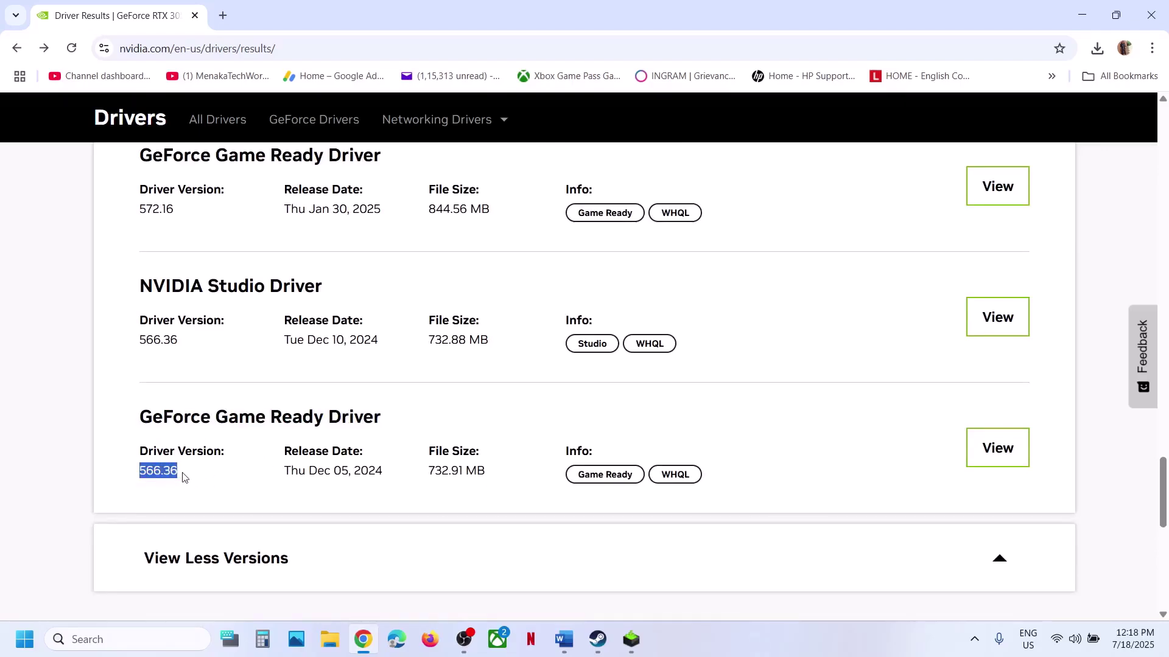
click(992, 449)
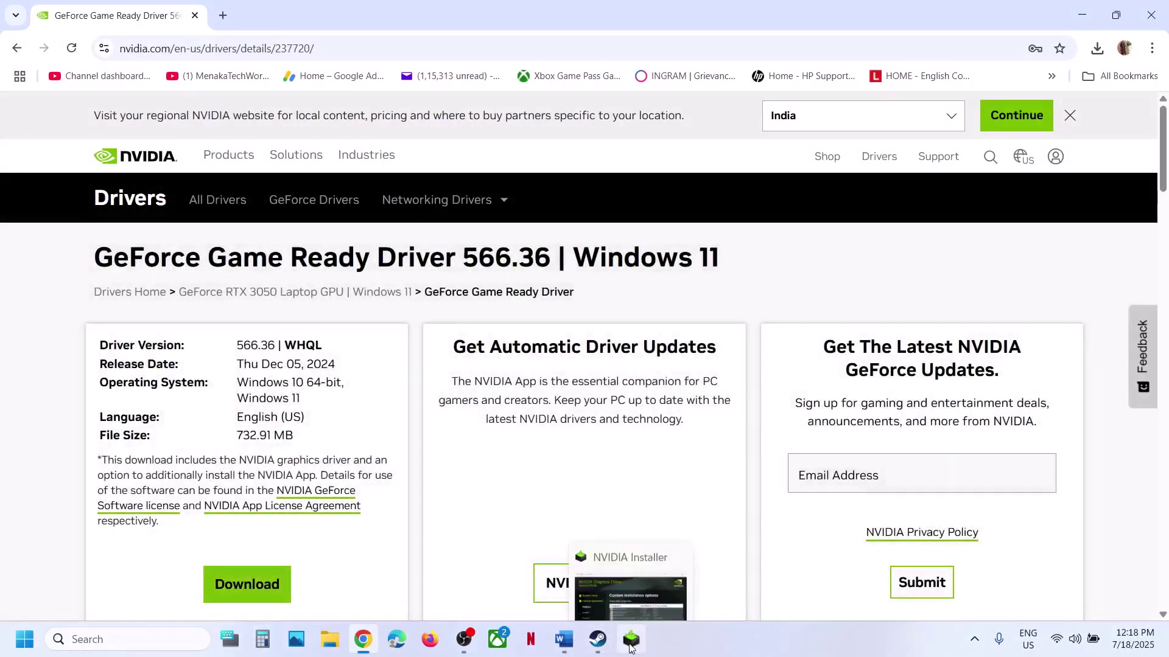
click(632, 584)
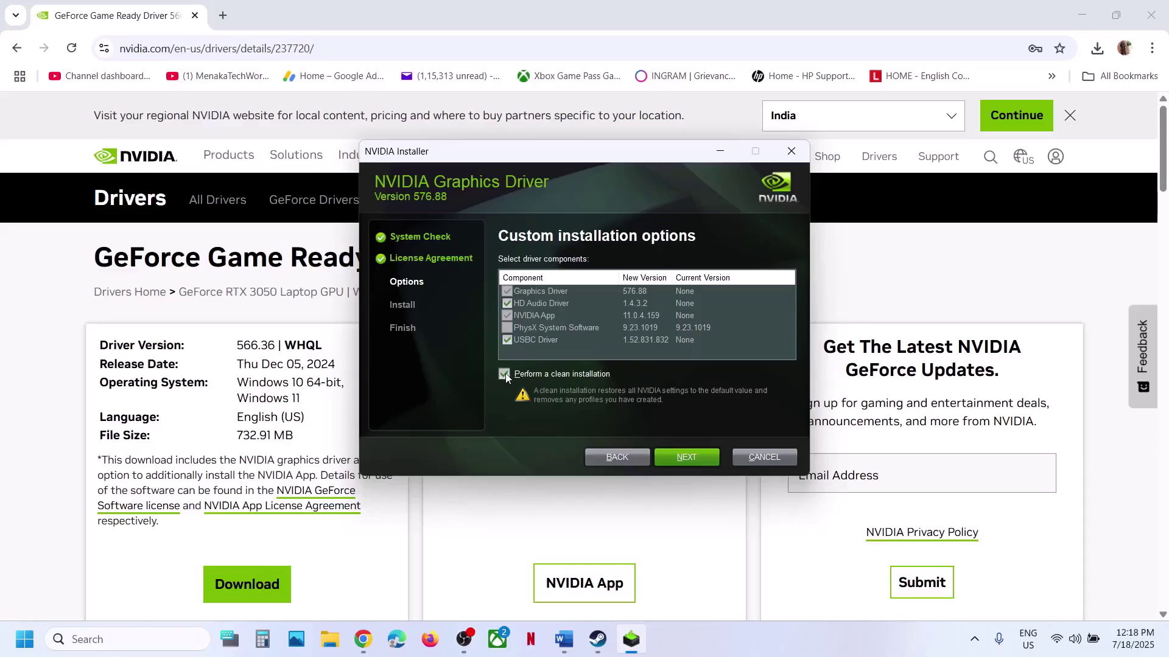
click(460, 547)
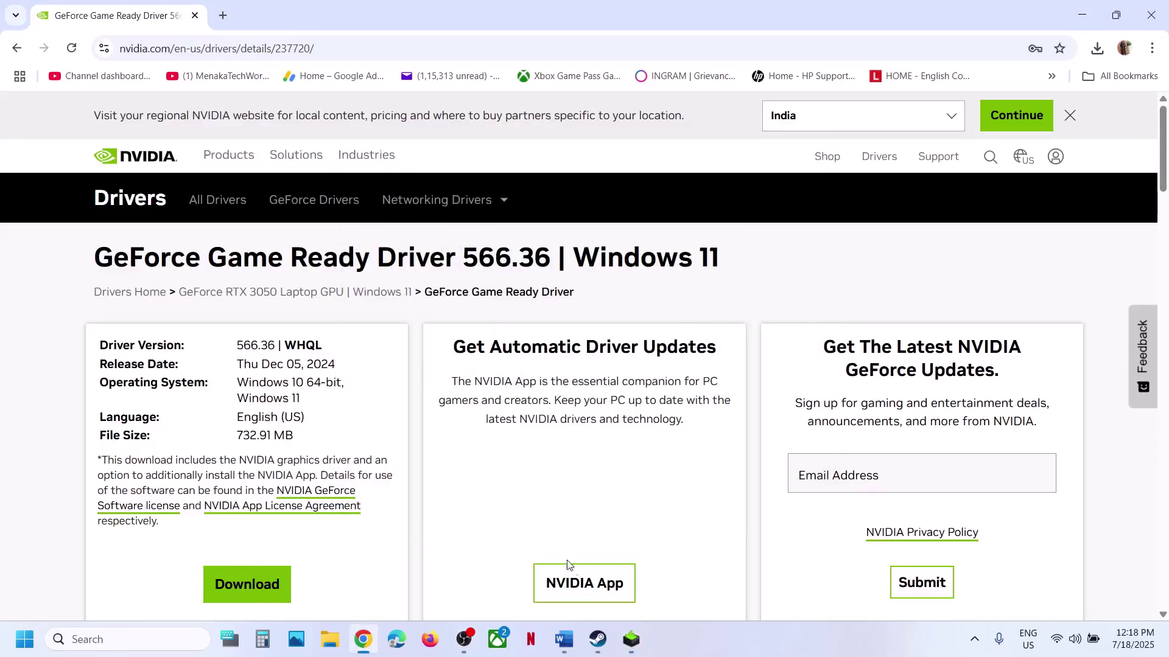
Switch to the Word document and review the Step 9 heading about running the game on the dedicated graphics card
click(597, 639)
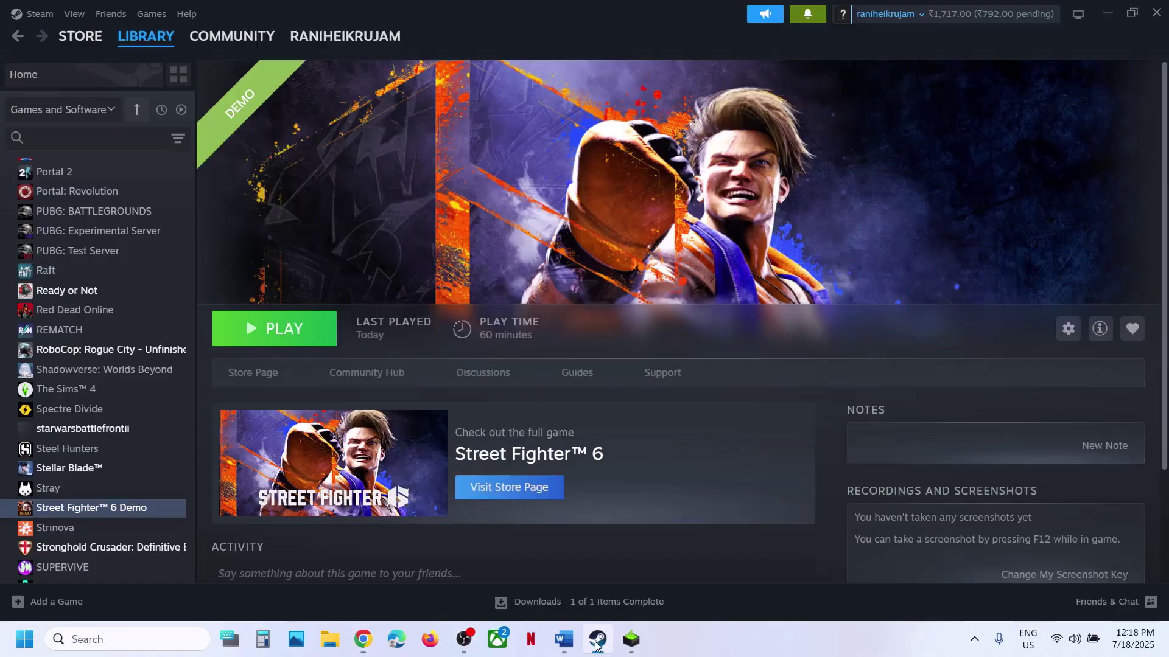
click(554, 646)
scroll(431, 411, down, 6)
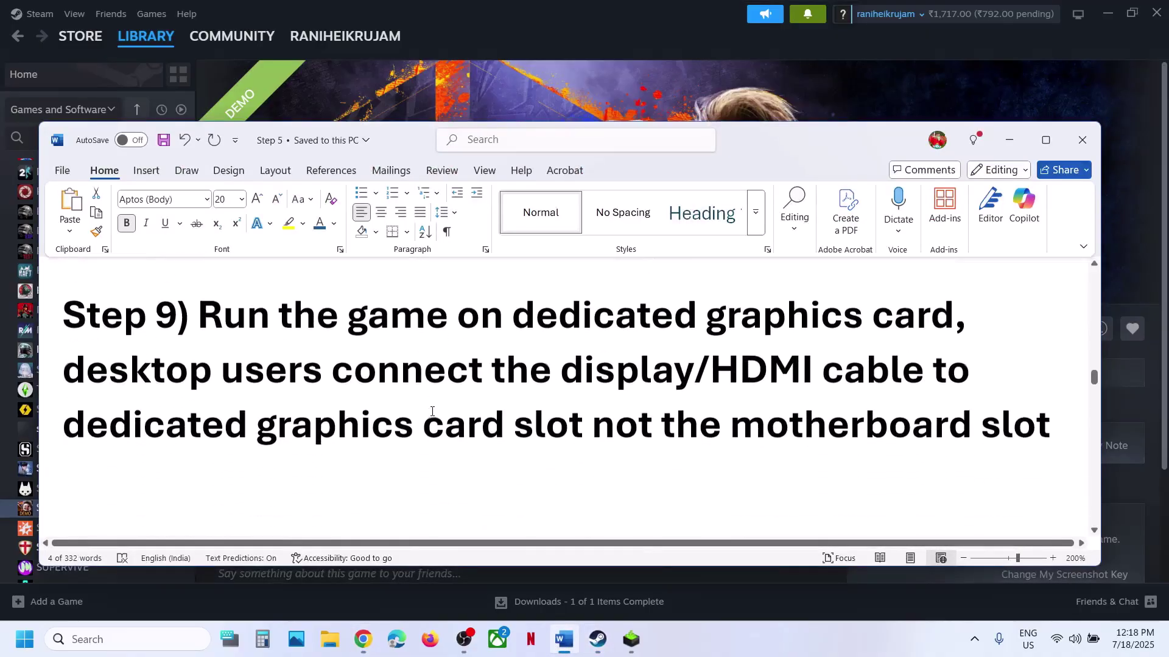
double_click(753, 322)
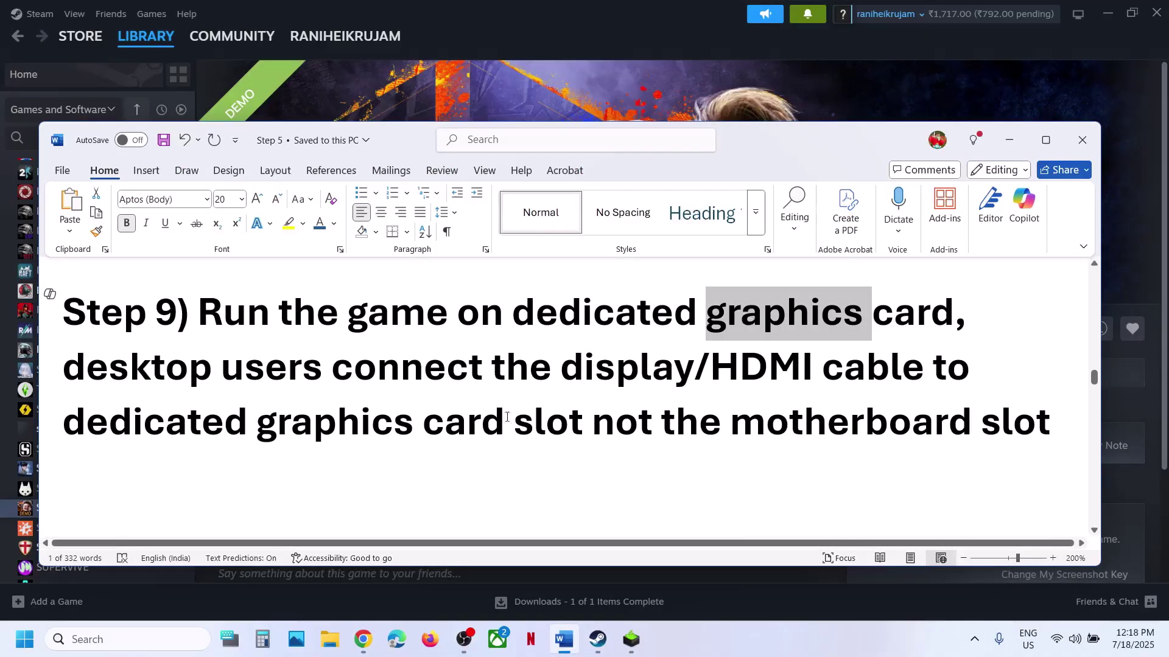
In Windows Graphics settings, add StreetFighter6 from Steam's Street Fighter 6 Demo folder as a desktop app
click(172, 640)
text(graphics)
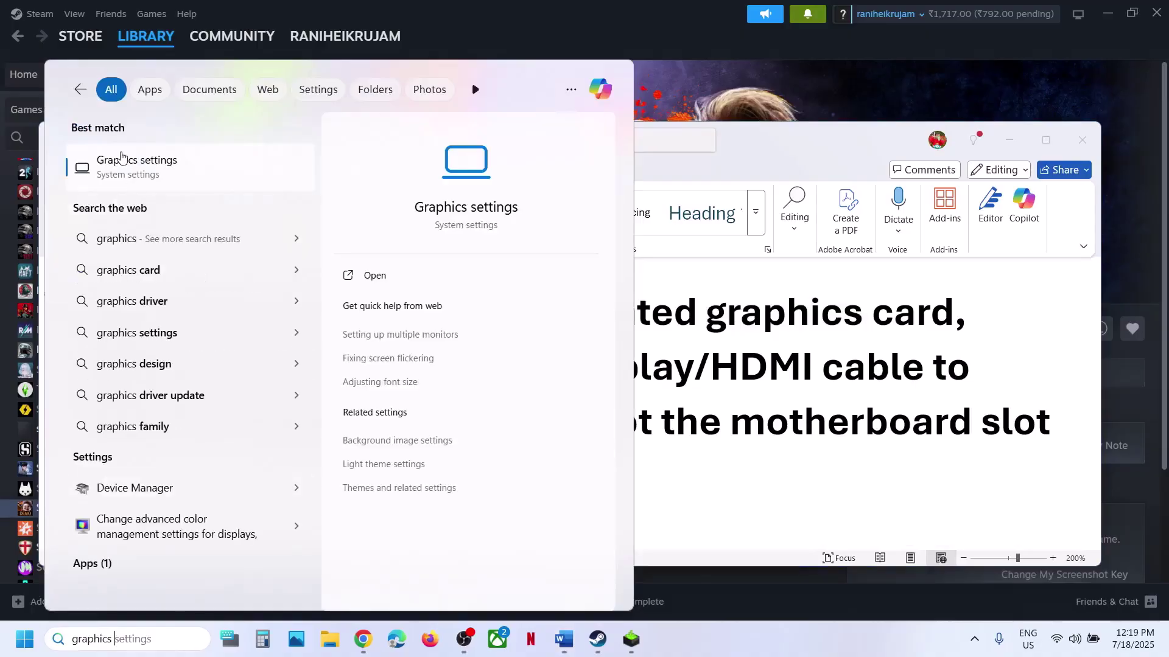
click(121, 159)
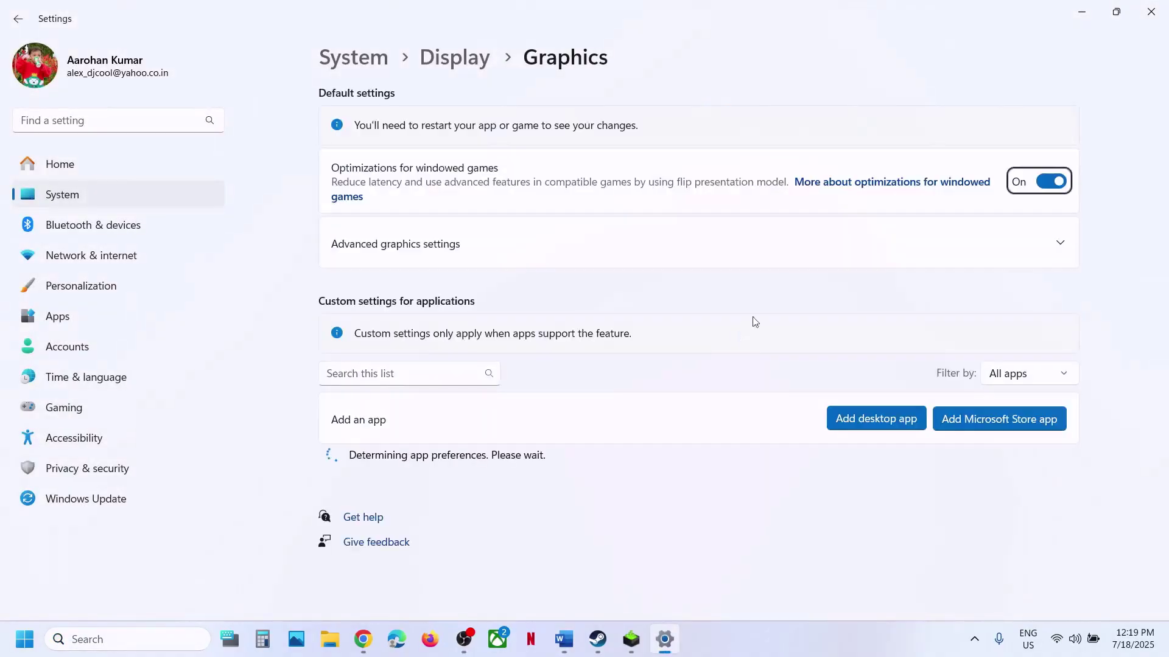
click(852, 417)
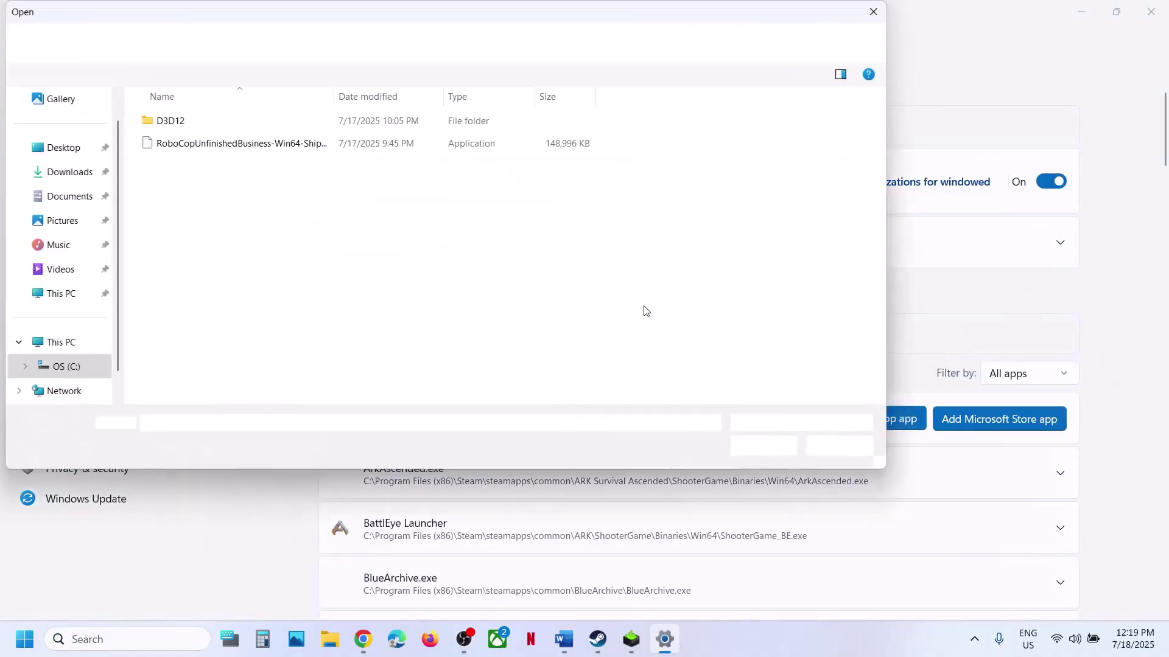
click(265, 42)
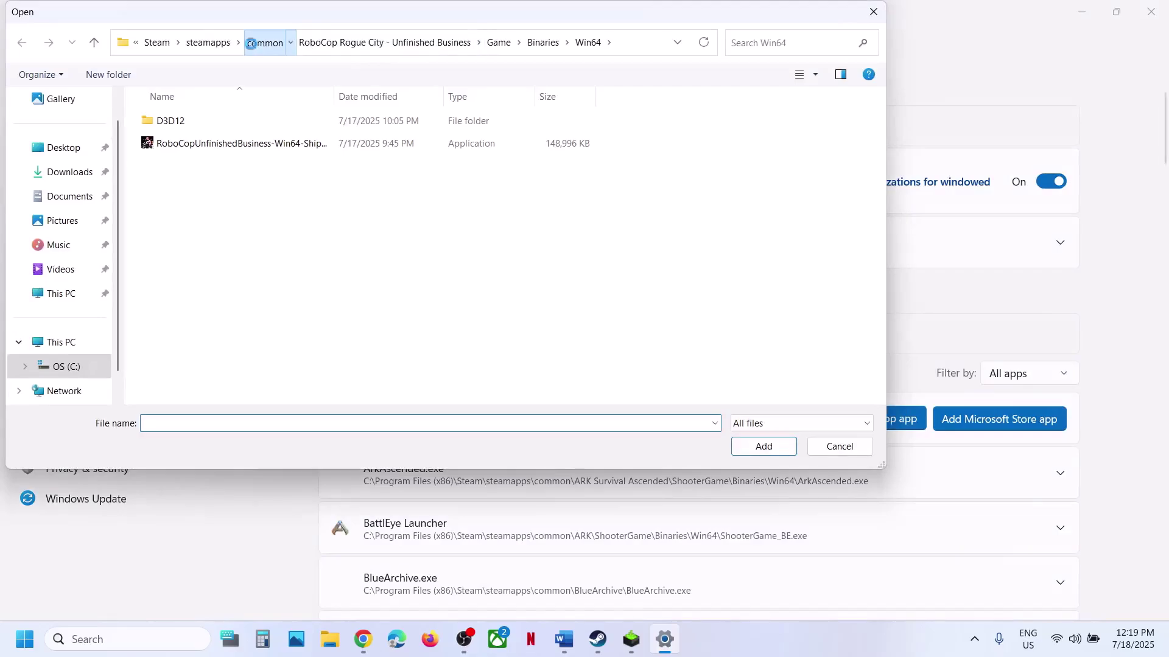
double_click(190, 279)
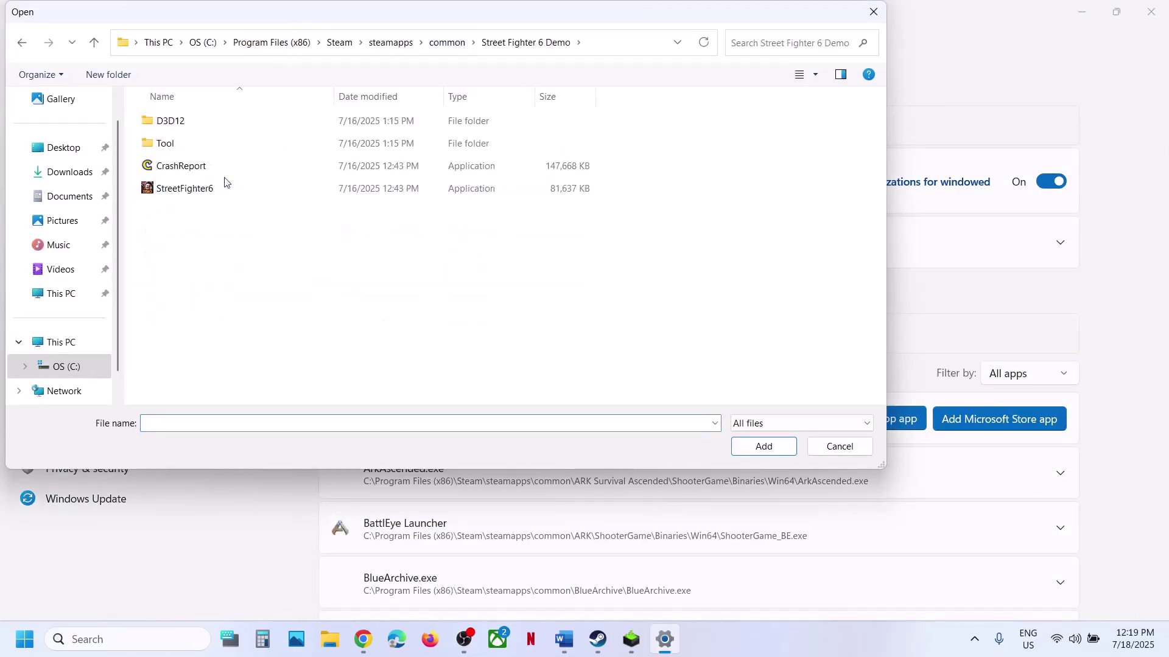
click(224, 188)
click(764, 446)
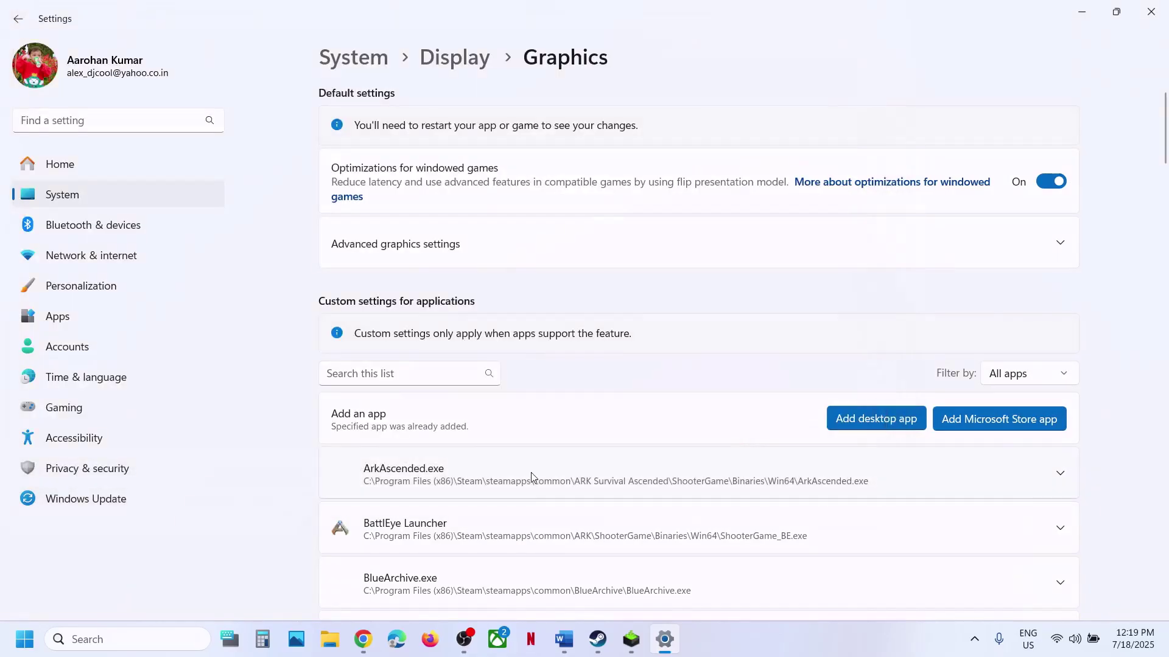
Set the GPU preference of StreetFighter6Demo to High Performance (NVIDIA GeForce RTX 3050 Laptop GPU) and close Settings
scroll(530, 473, down, 15)
scroll(531, 477, down, 15)
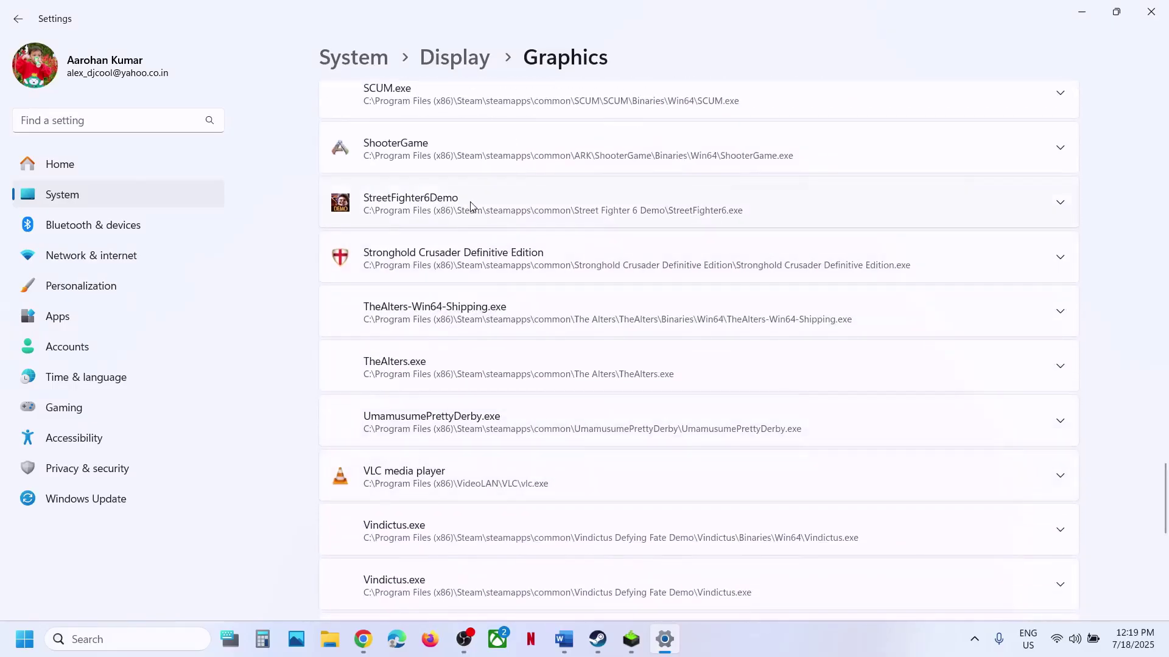
click(470, 204)
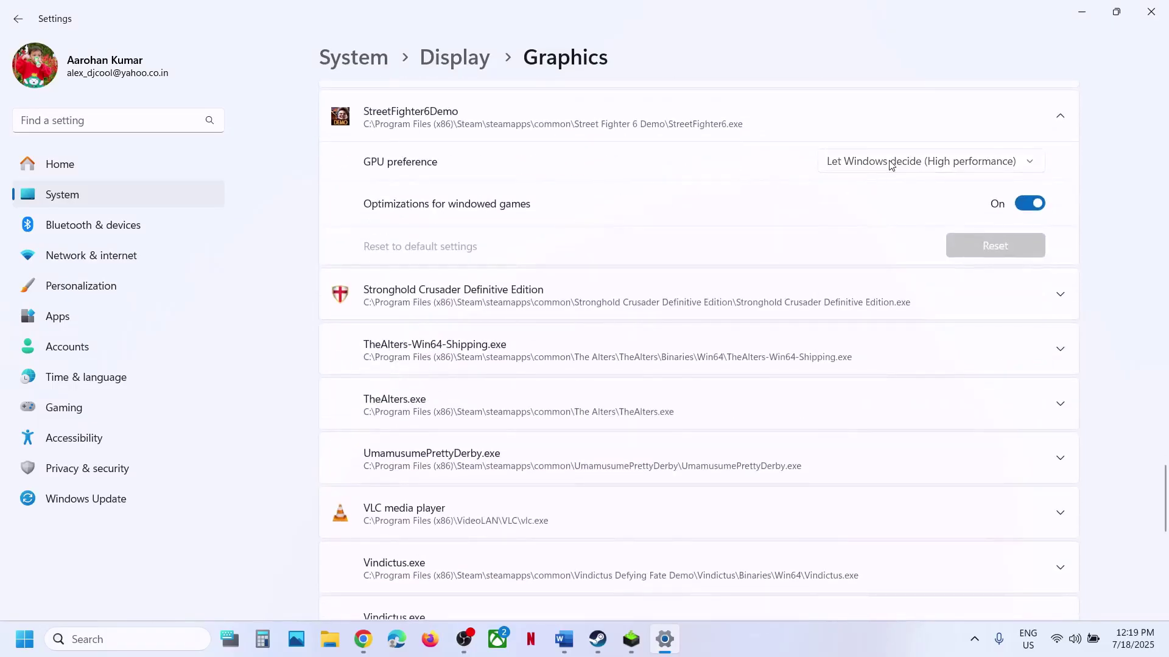
click(890, 163)
click(882, 217)
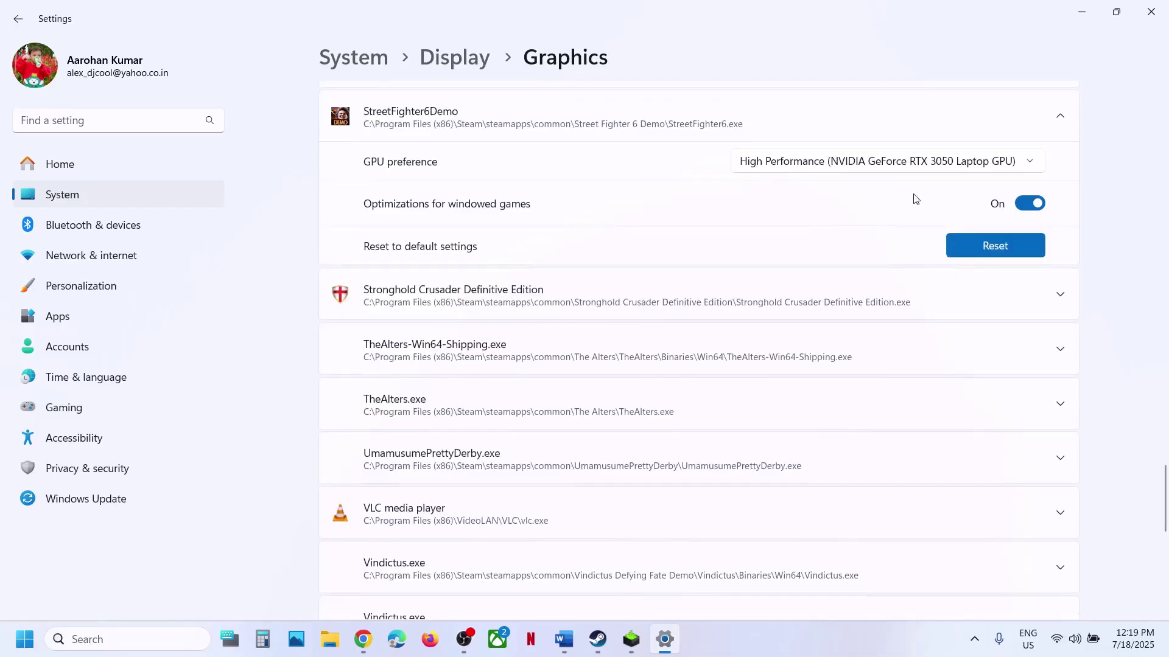
click(1151, 11)
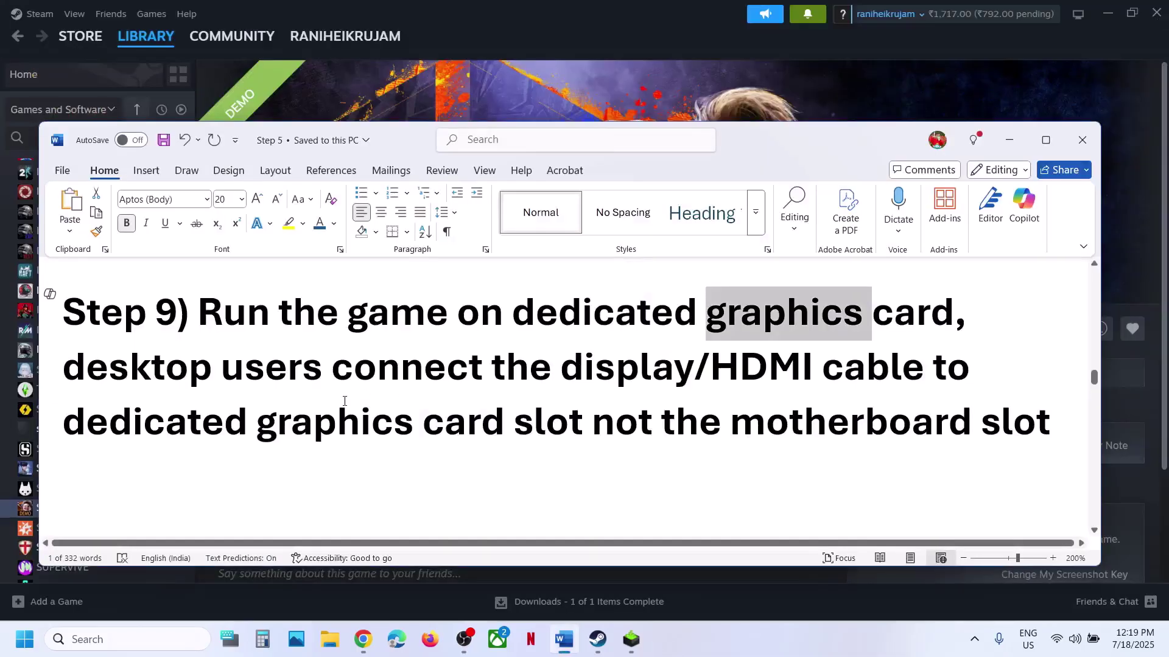
In the Word document, review the Step 9 display cable advice and highlight the Step 10 text "Disable onboard graphics"
drag(358, 386, 479, 426)
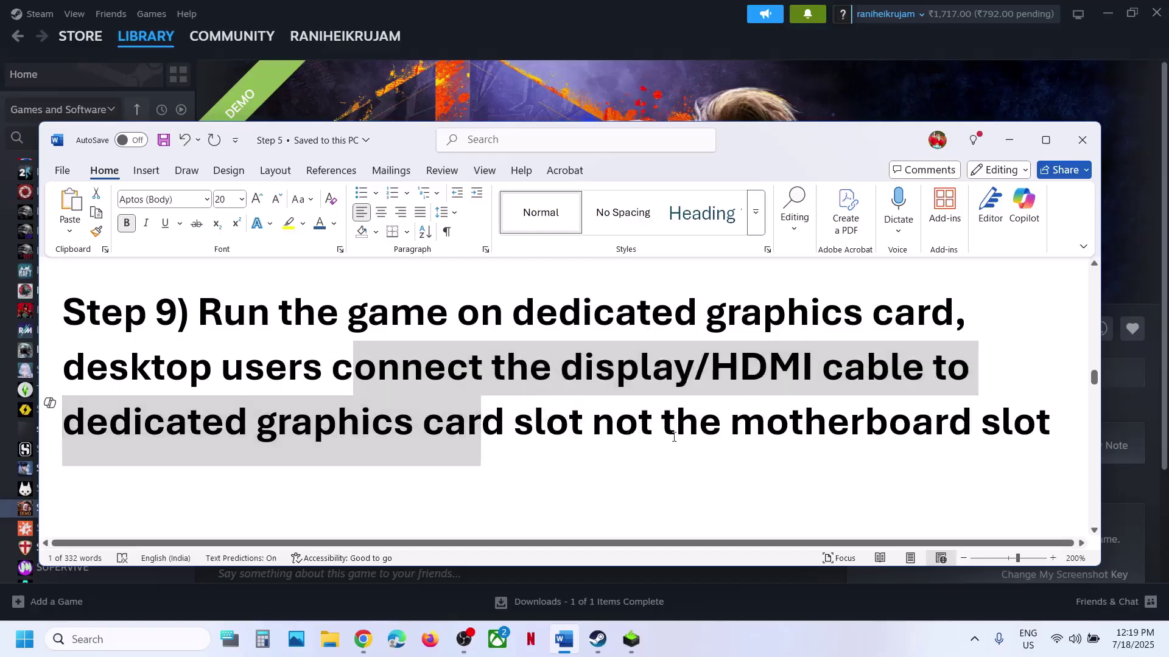
drag(596, 420, 848, 421)
click(355, 419)
scroll(356, 419, down, 3)
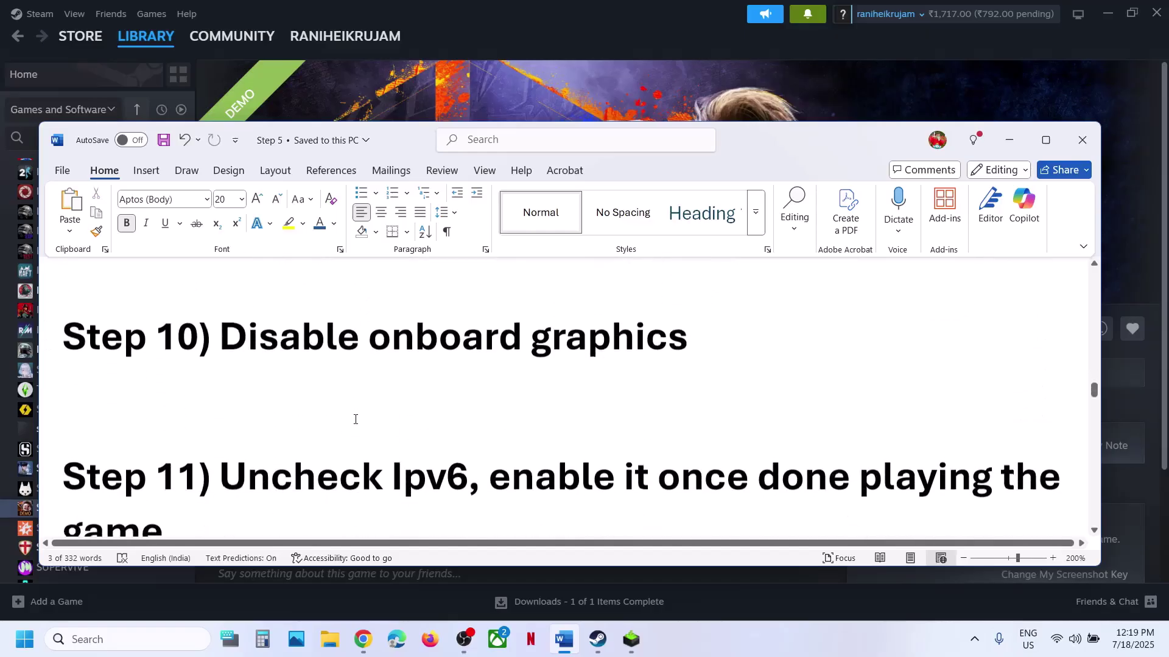
scroll(355, 418, up, 2)
drag(289, 426, 687, 426)
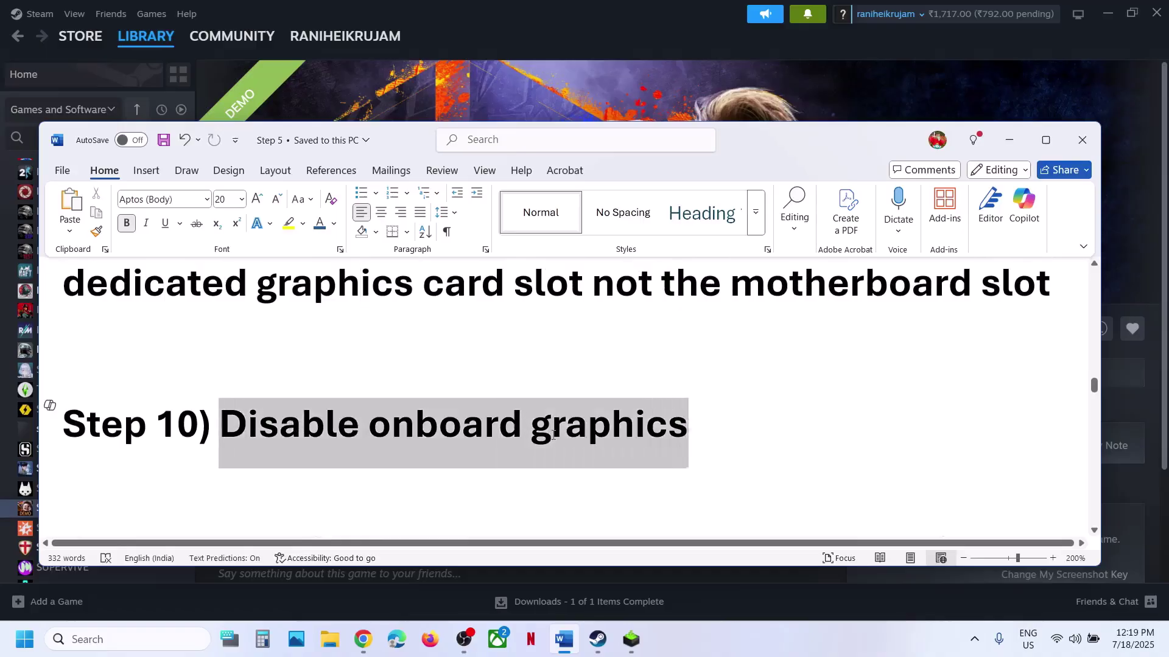
In Device Manager, view the disable option for the Intel(R) Iris(R) Xe Graphics display adapter without choosing it, and minimize the window
click(510, 86)
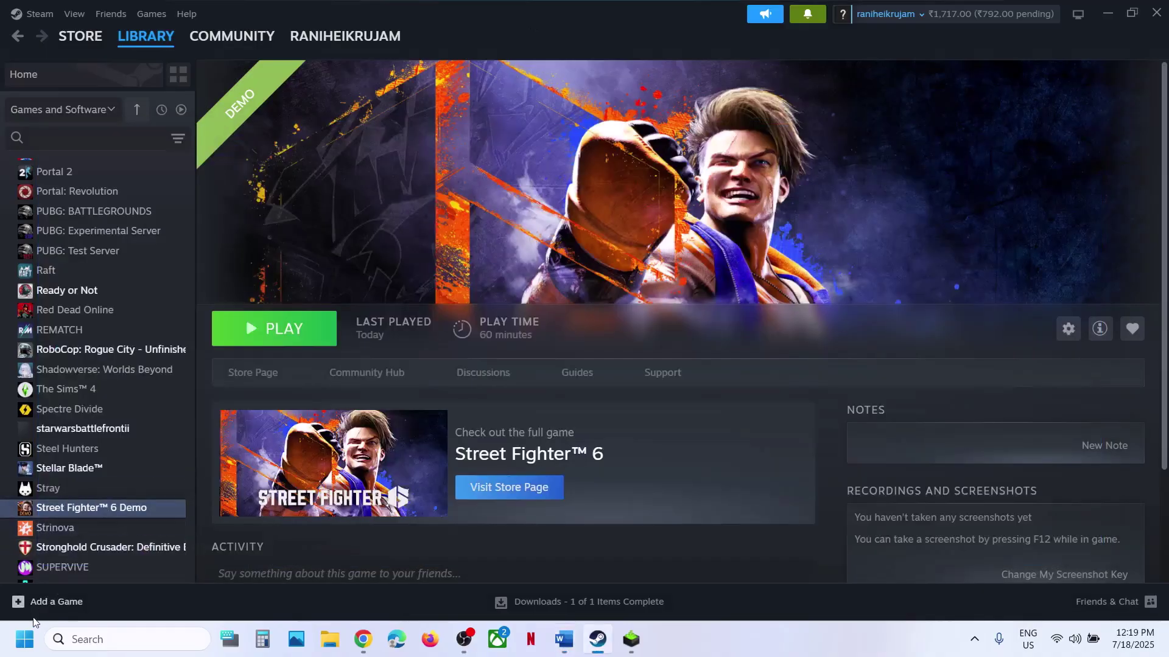
right_click(24, 639)
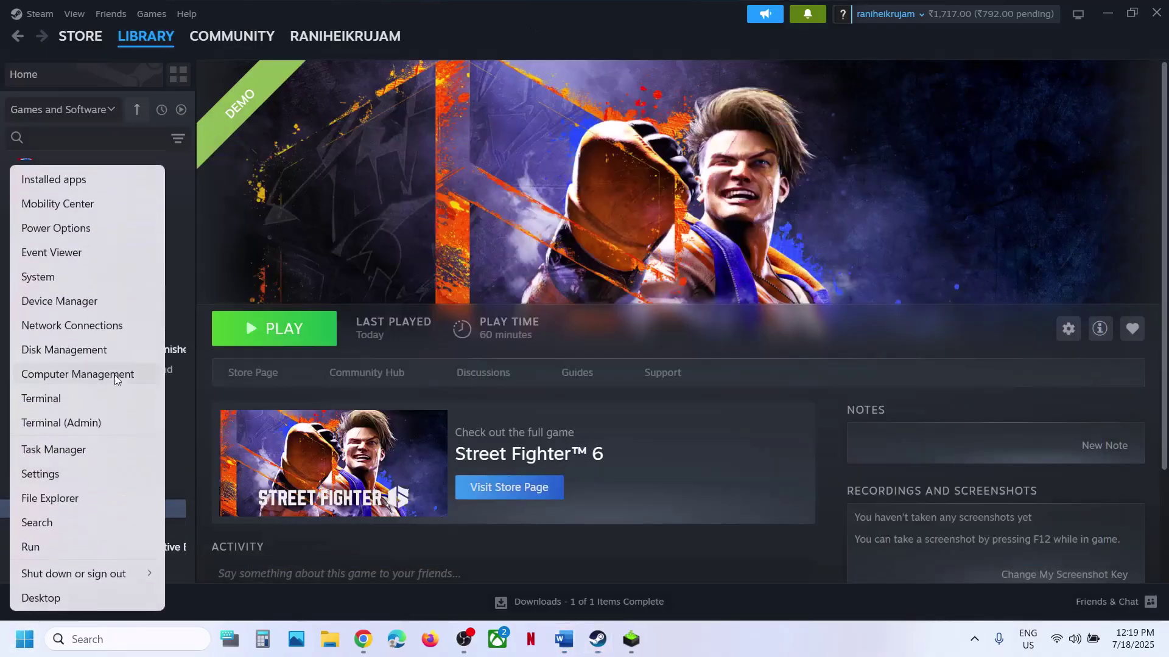
click(64, 304)
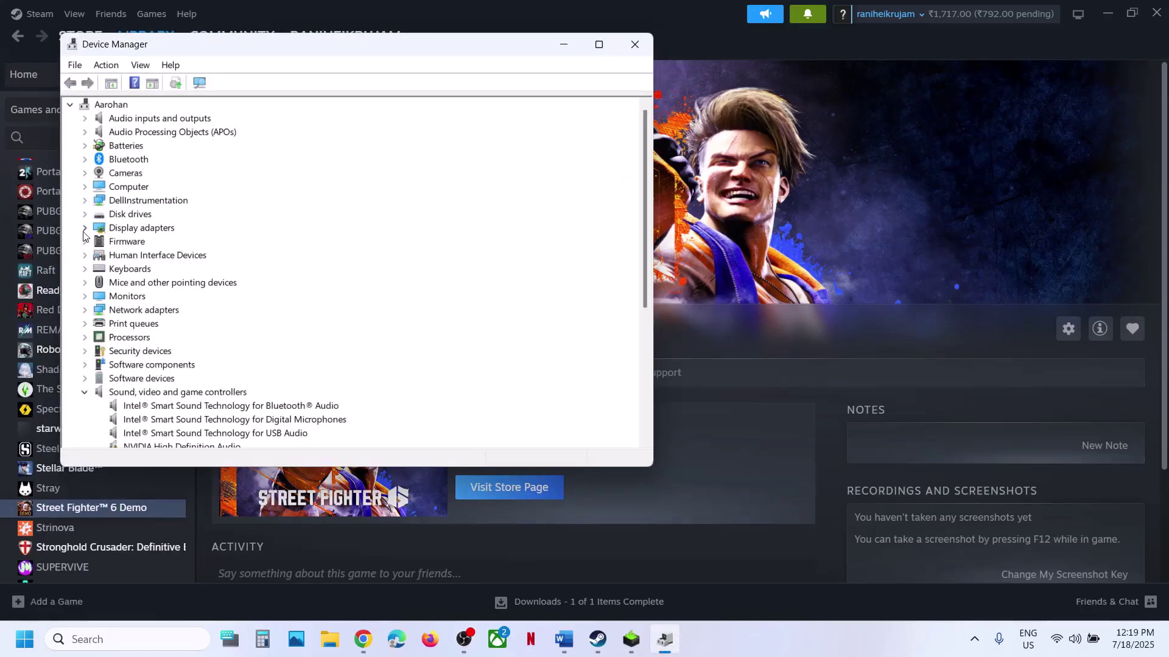
click(85, 229)
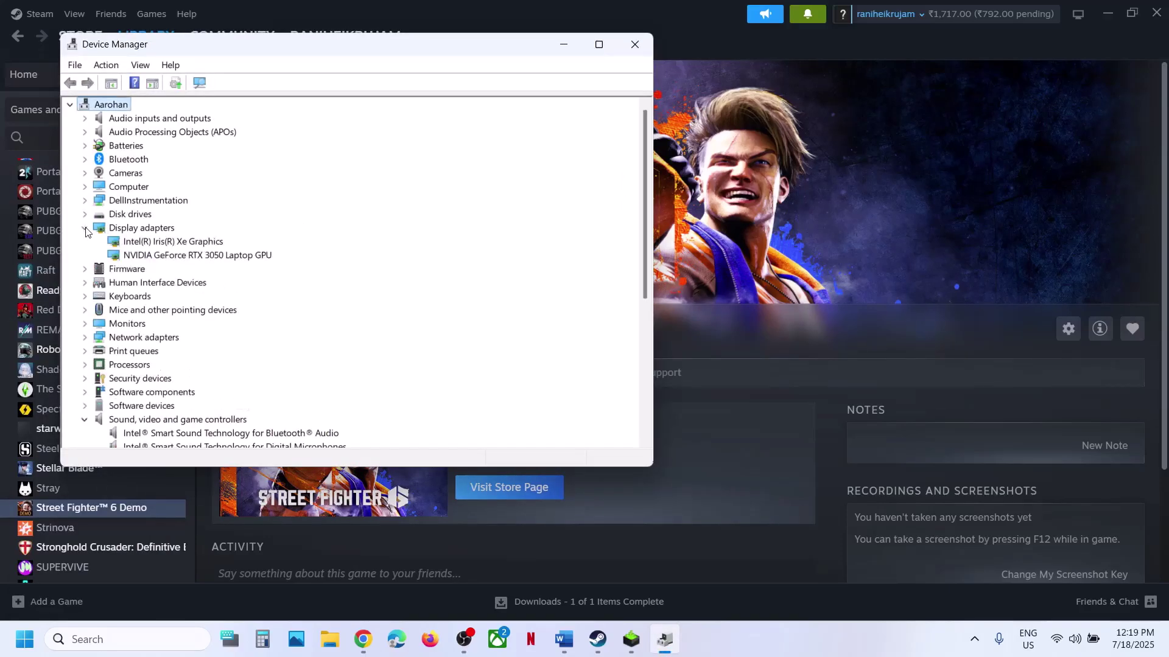
click(147, 244)
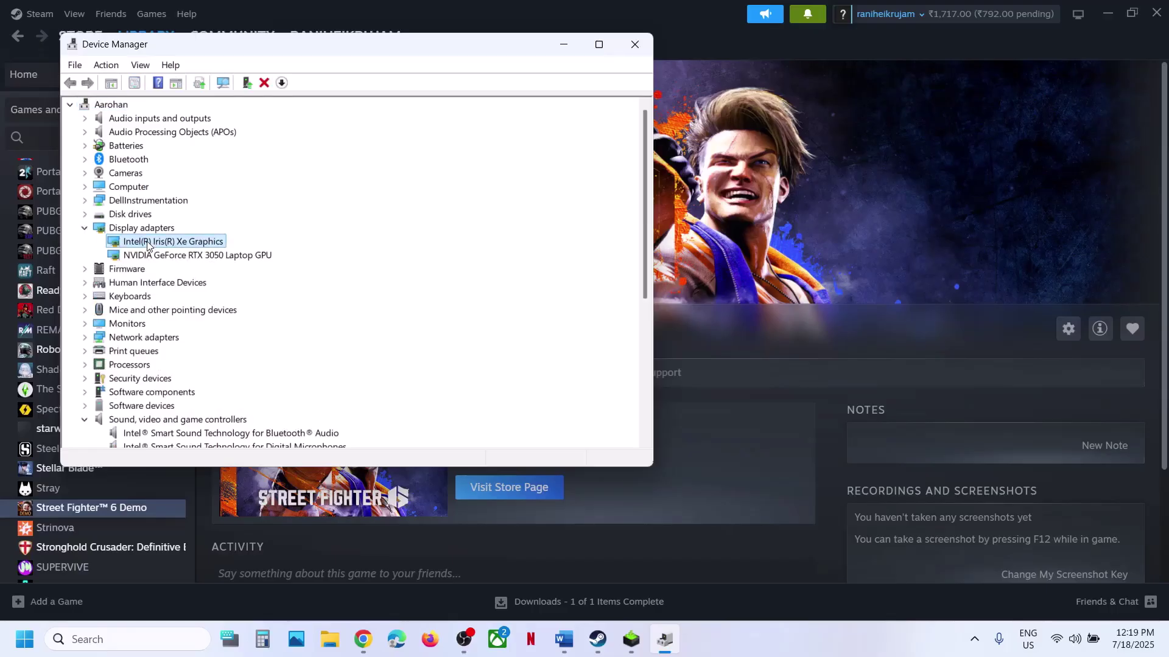
right_click(155, 243)
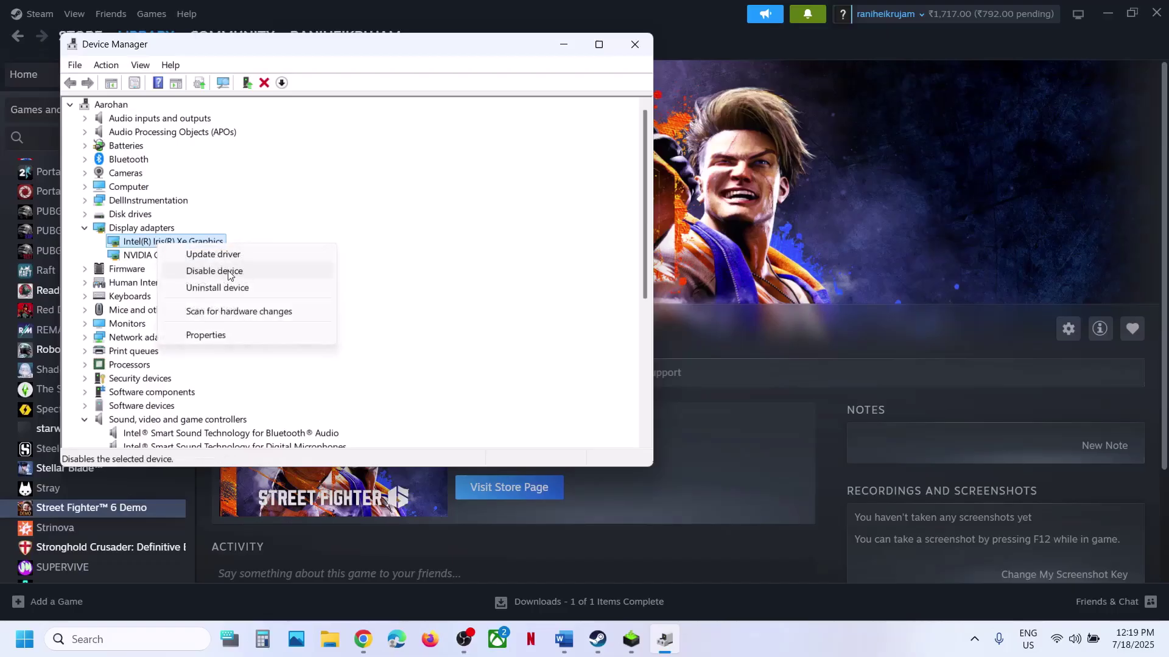
click(564, 45)
click(563, 45)
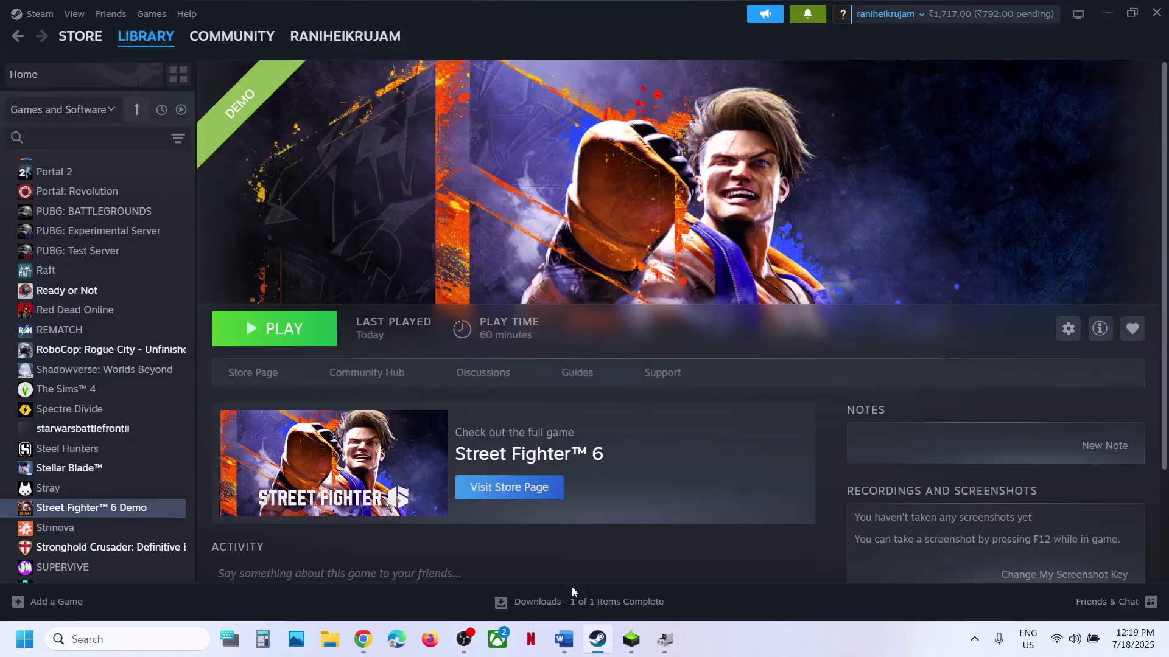
Return to the Word document and highlight "Uncheck Ipv6" in the Step 11 heading
click(570, 640)
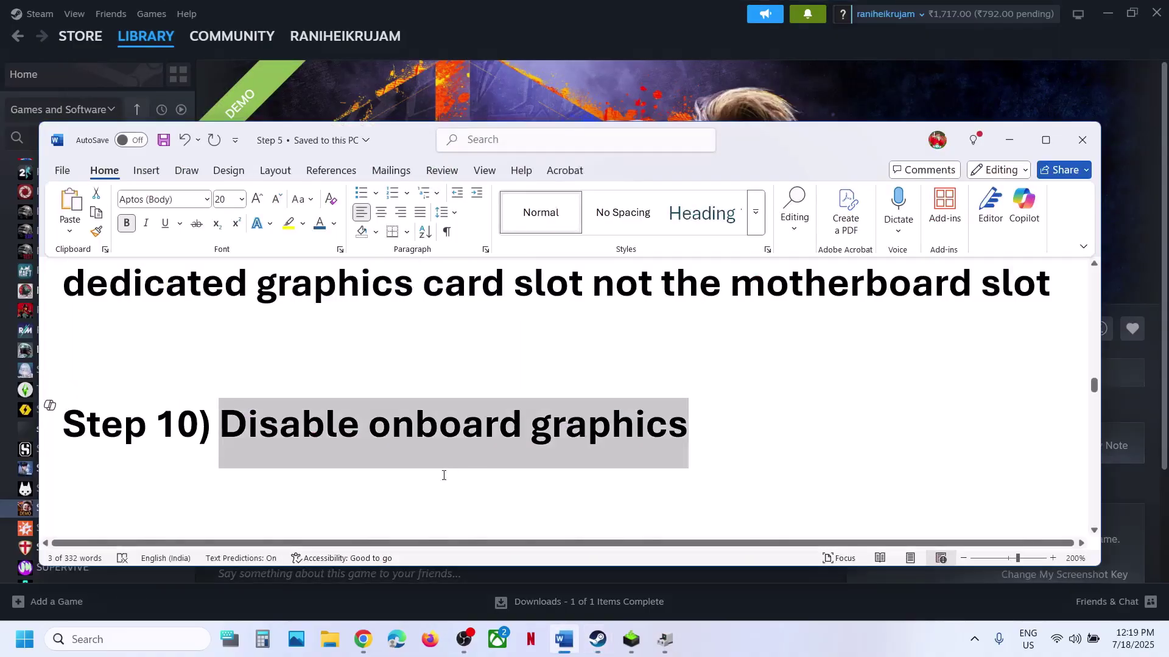
scroll(443, 475, down, 3)
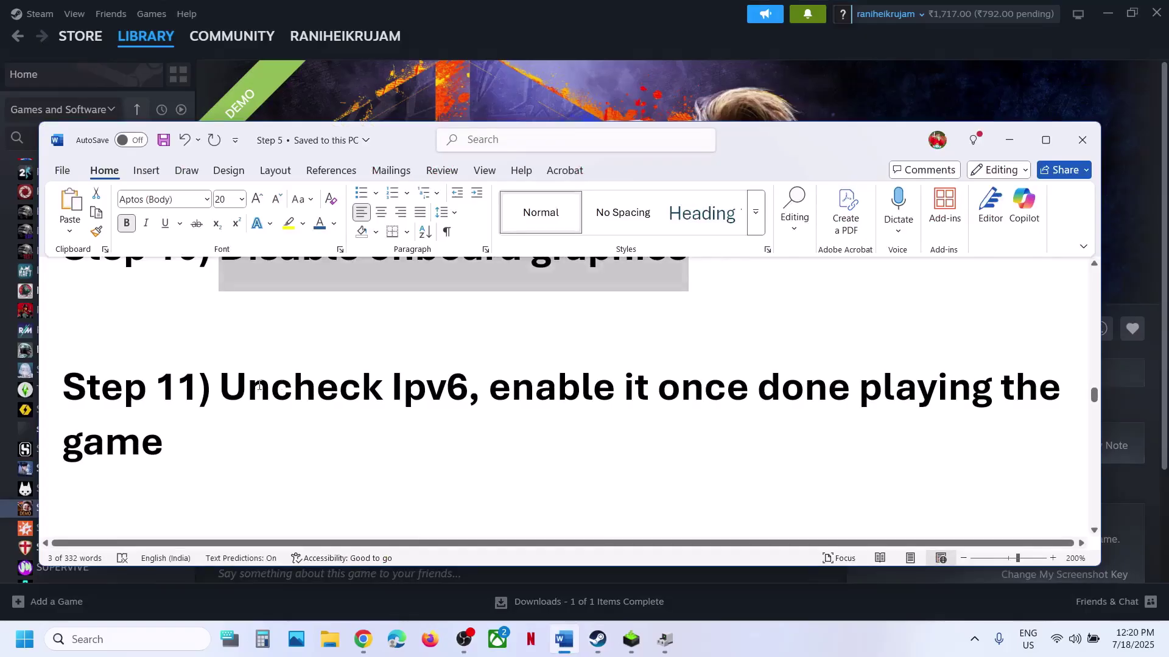
drag(260, 385, 481, 389)
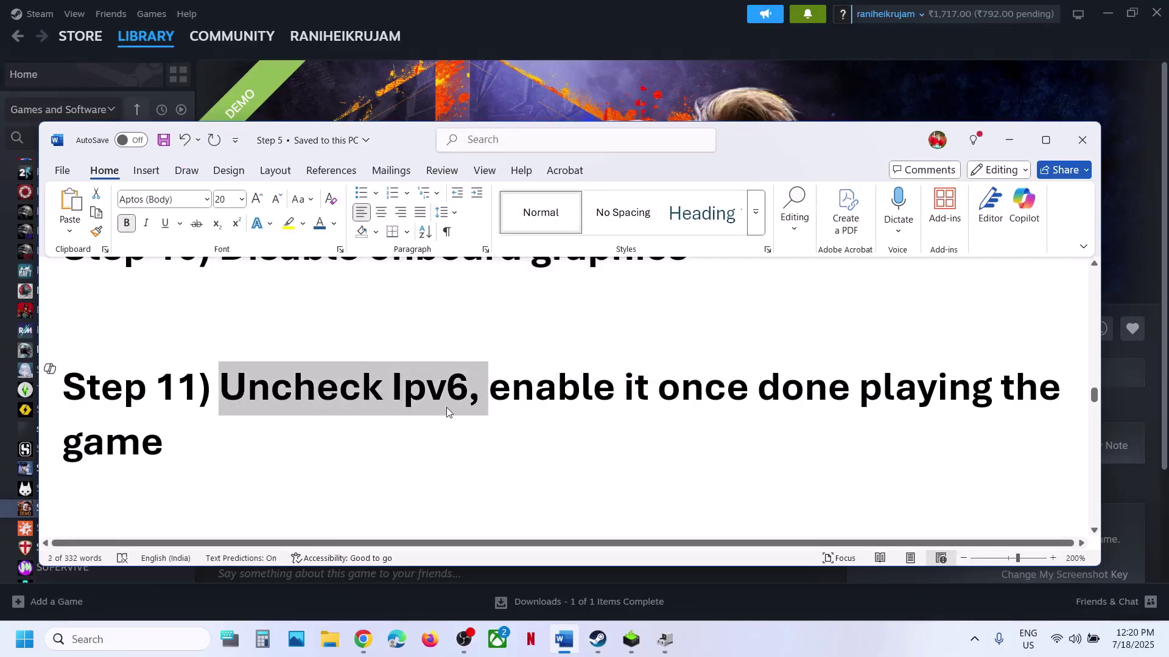
click(516, 117)
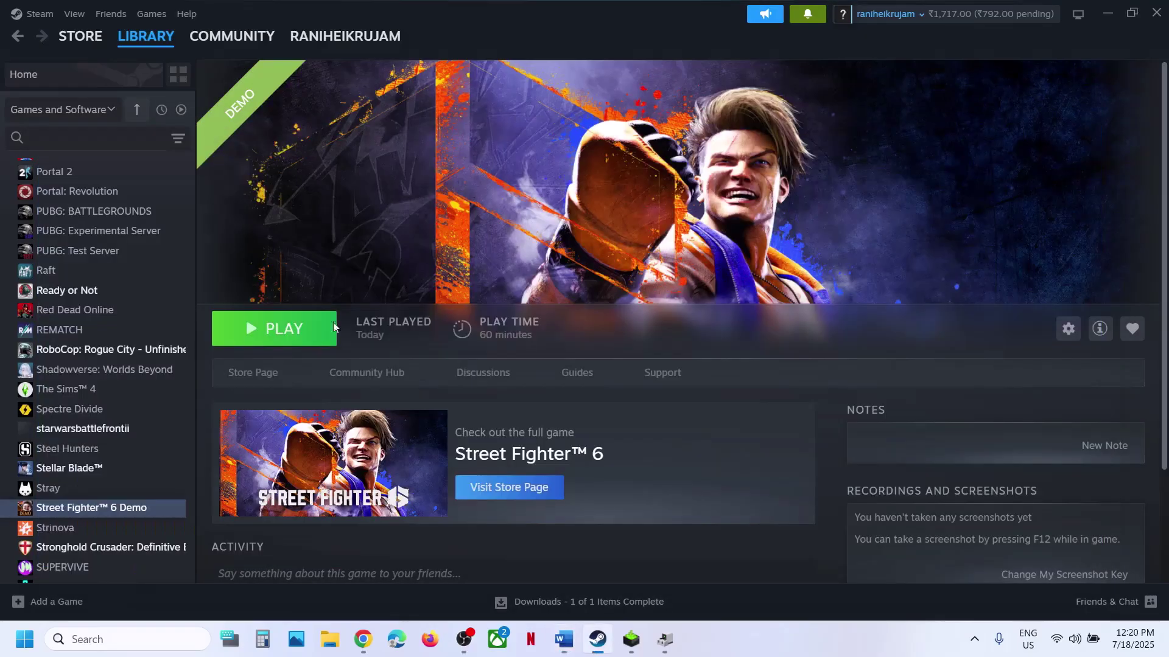
Open Control Panel's Network and Sharing Center and bring up the status of the active Wi-Fi connection
click(102, 639)
text(control)
key(Return)
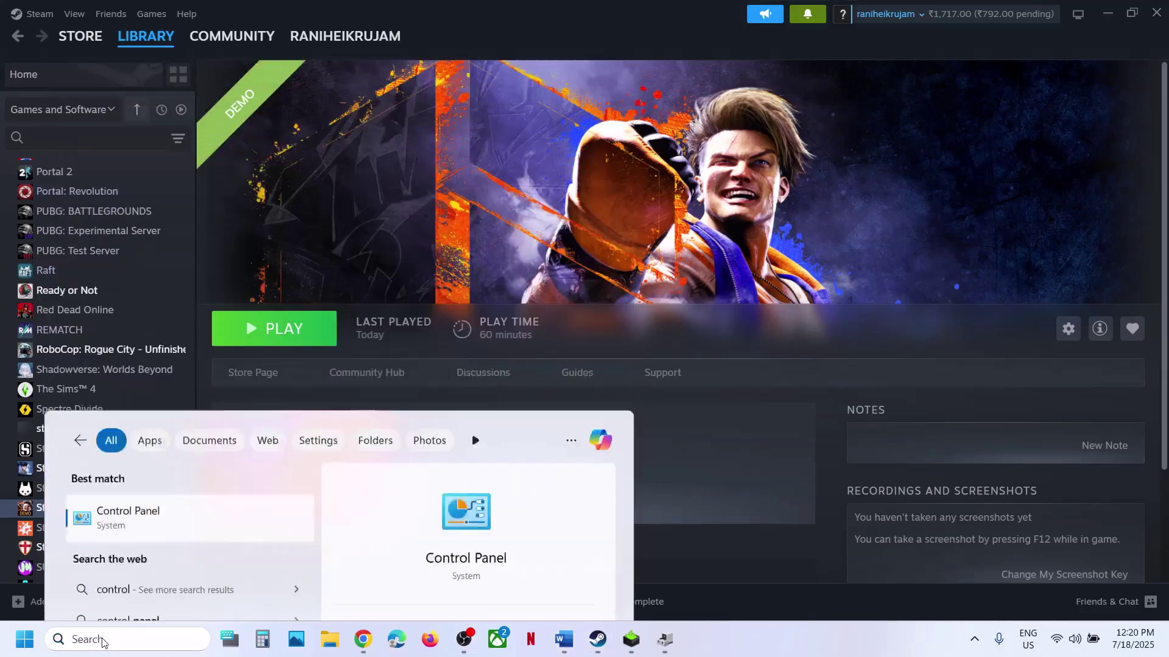
click(582, 272)
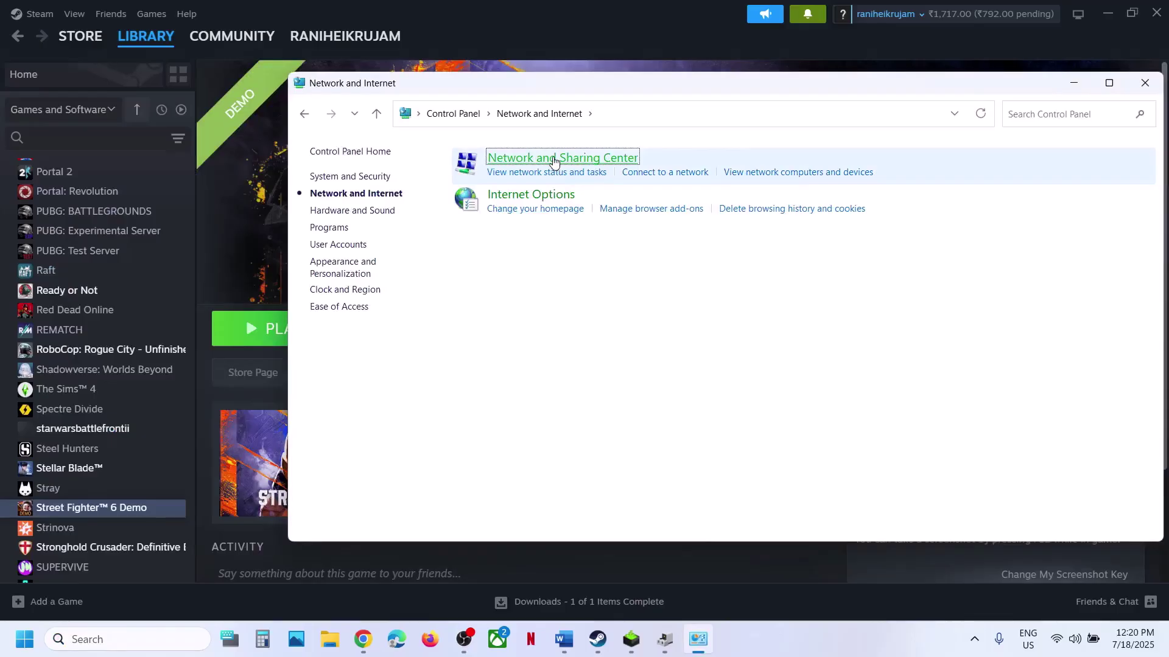
click(554, 160)
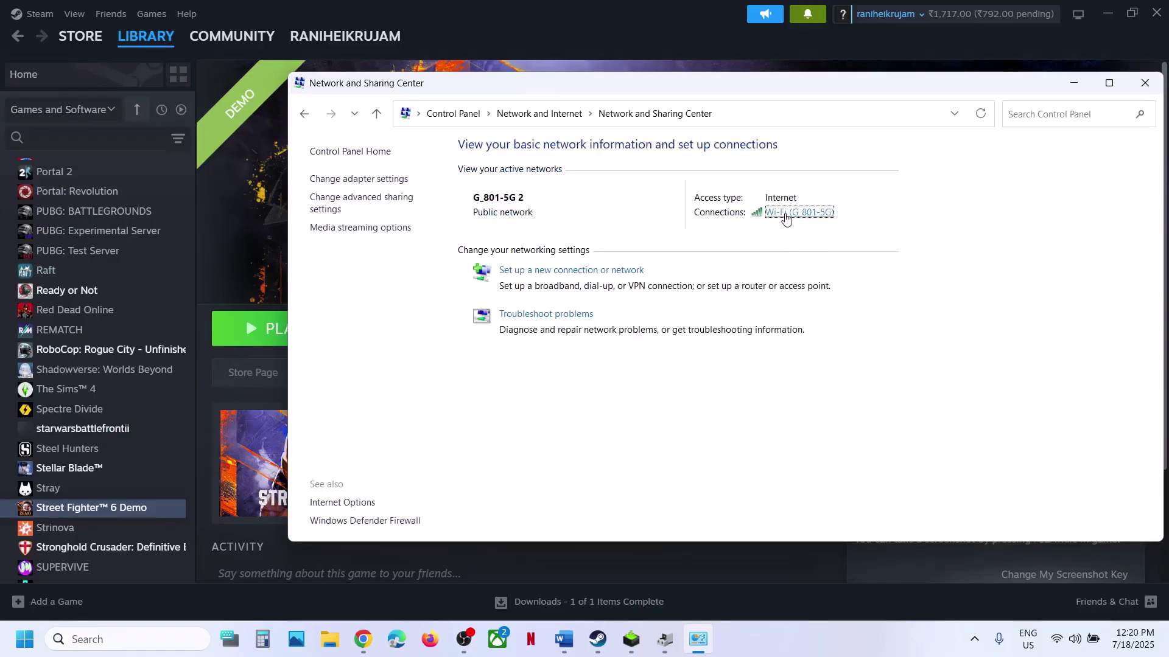
click(785, 214)
drag(580, 175, 592, 147)
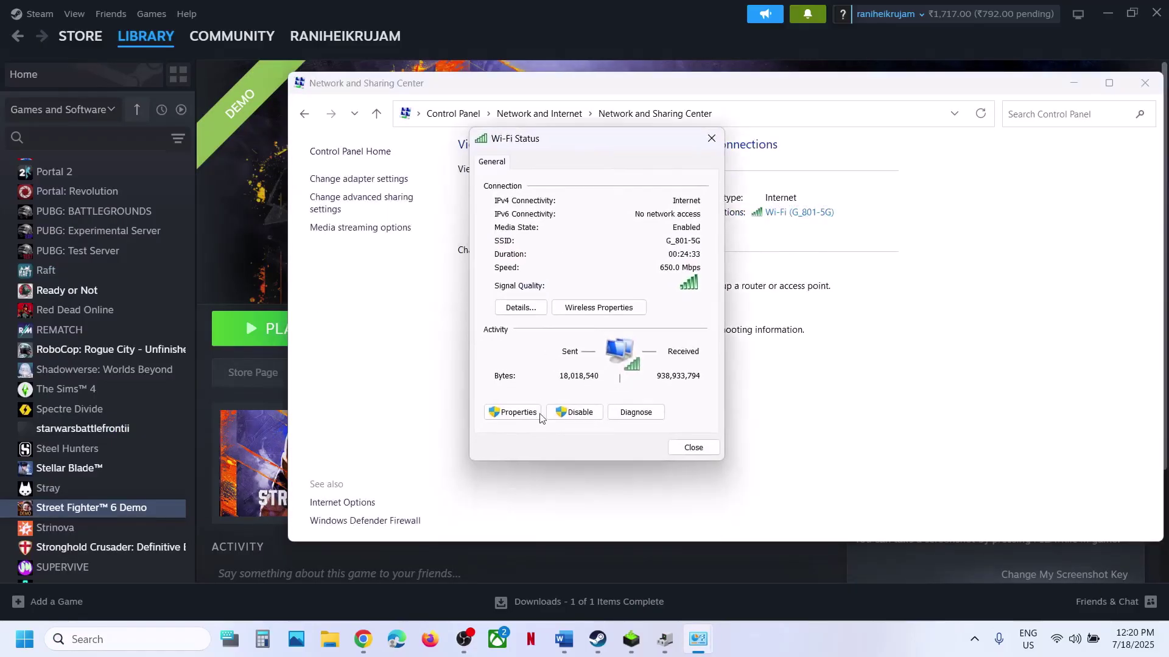
Disable Internet Protocol Version 6 (TCP/IPv6) in the Wi-Fi connection's properties and apply the change
click(515, 413)
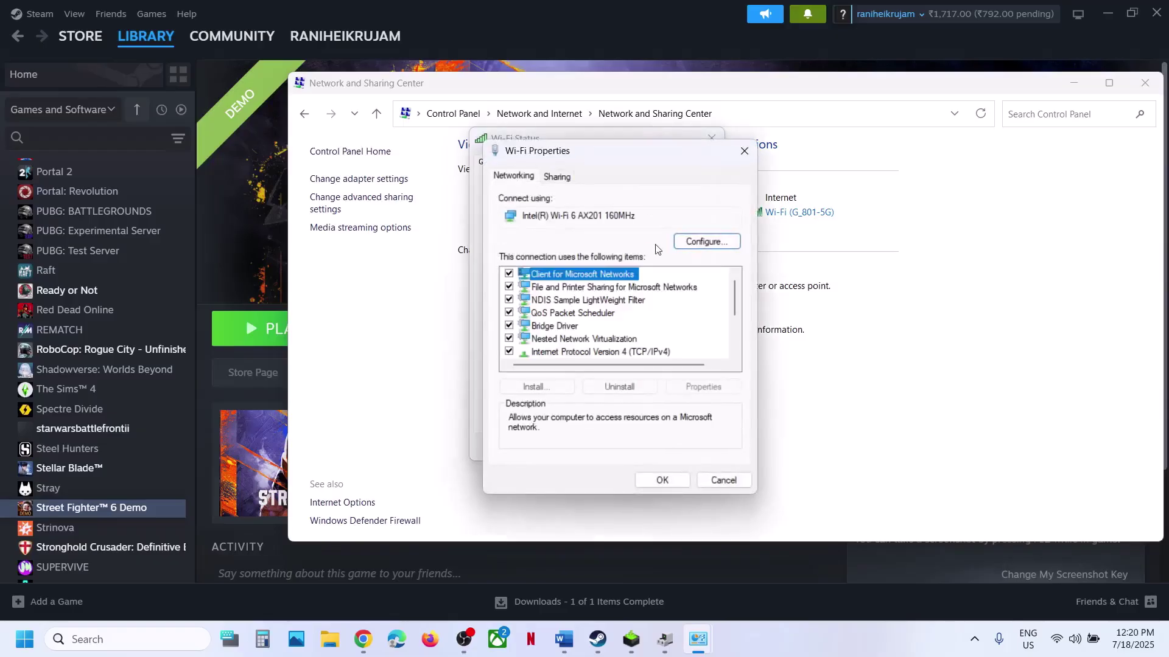
scroll(588, 333, down, 2)
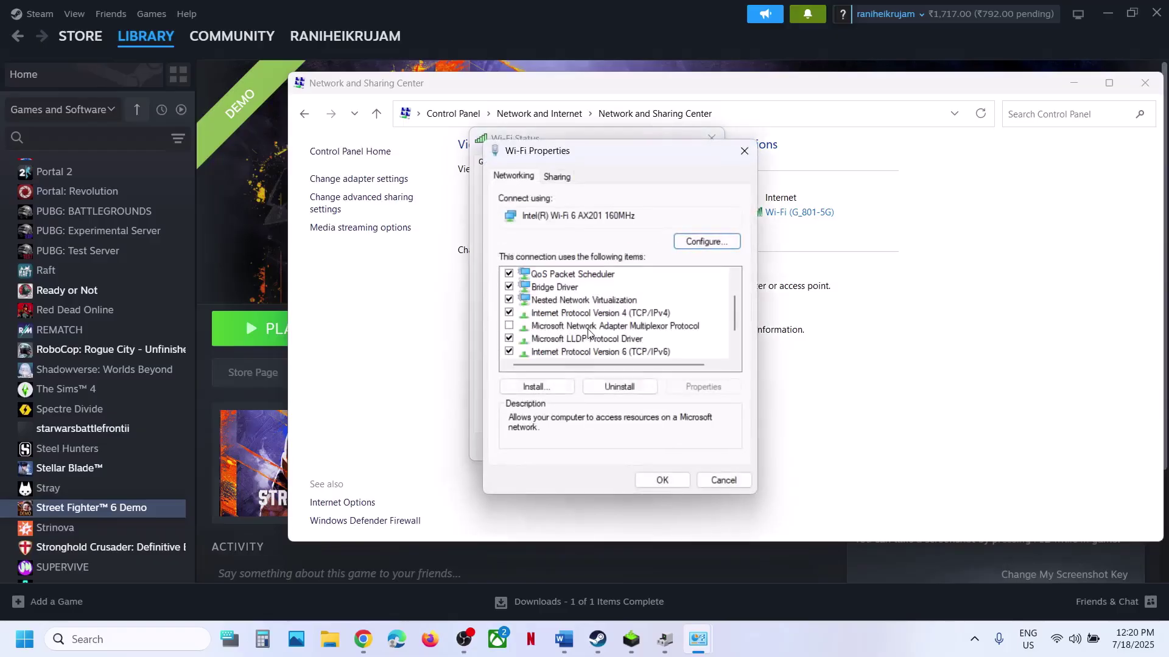
click(625, 314)
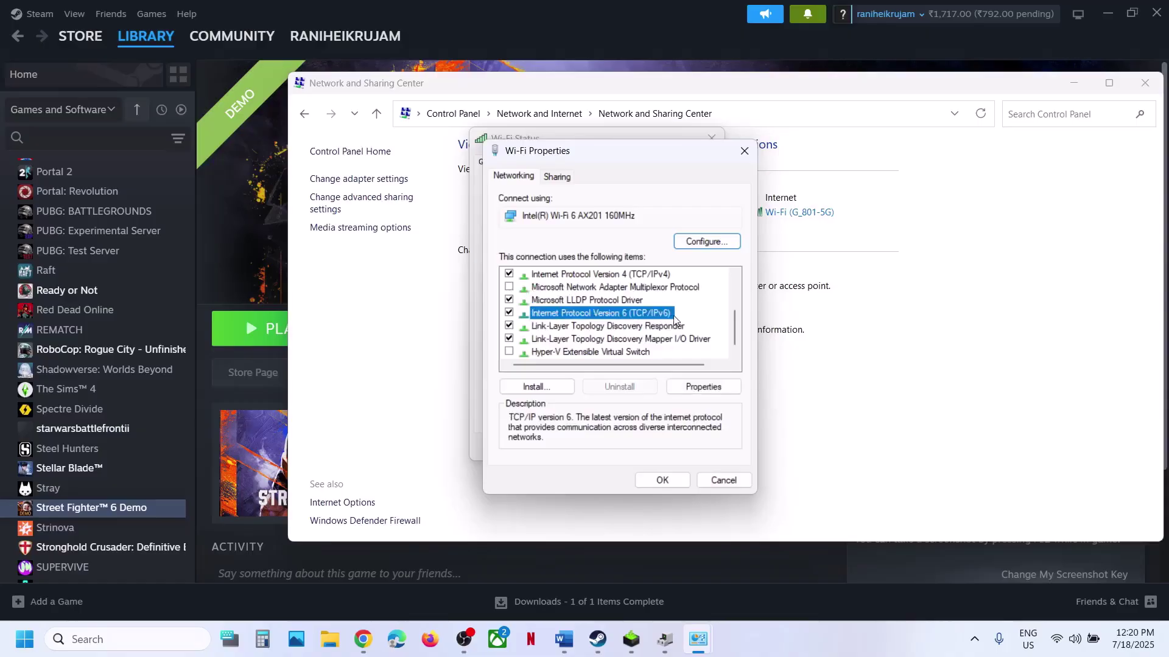
click(509, 313)
click(659, 477)
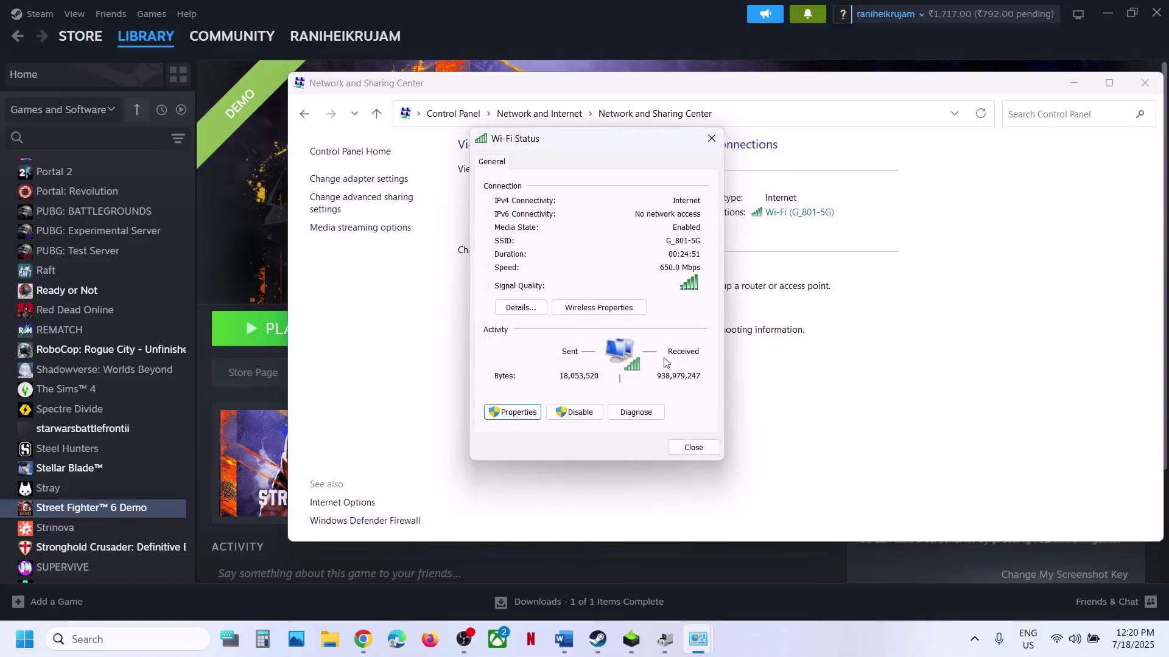
Return to the Wi-Fi status window, re-enable Internet Protocol Version 6 (TCP/IPv6) in its properties, and close the status window
click(255, 284)
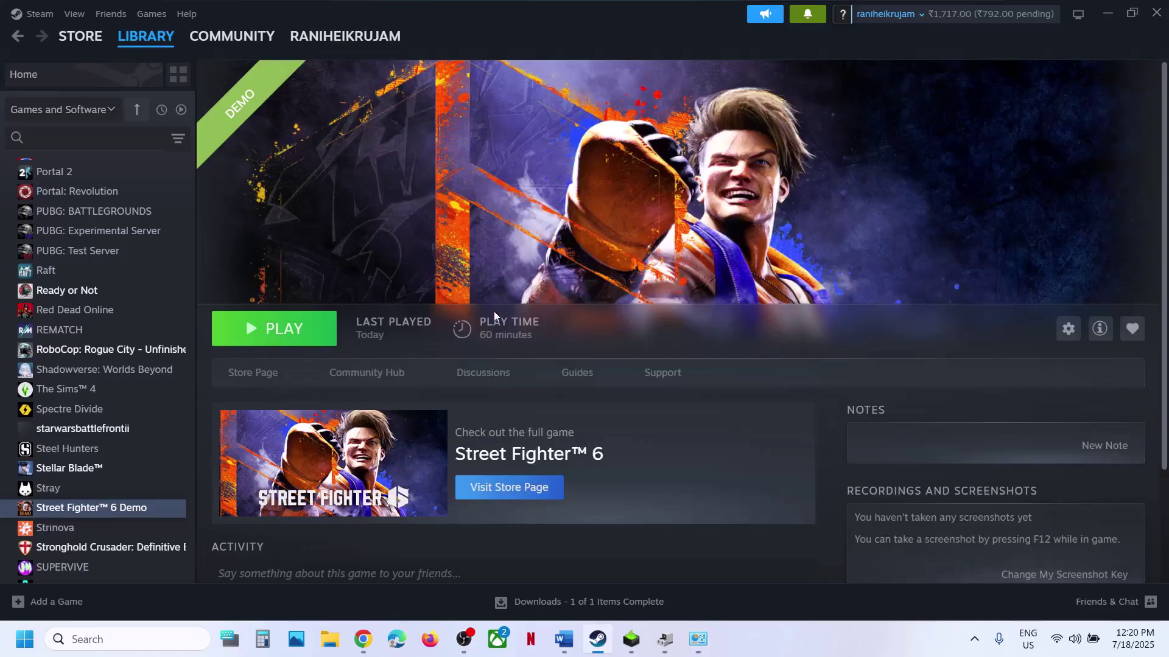
mouse_move(698, 639)
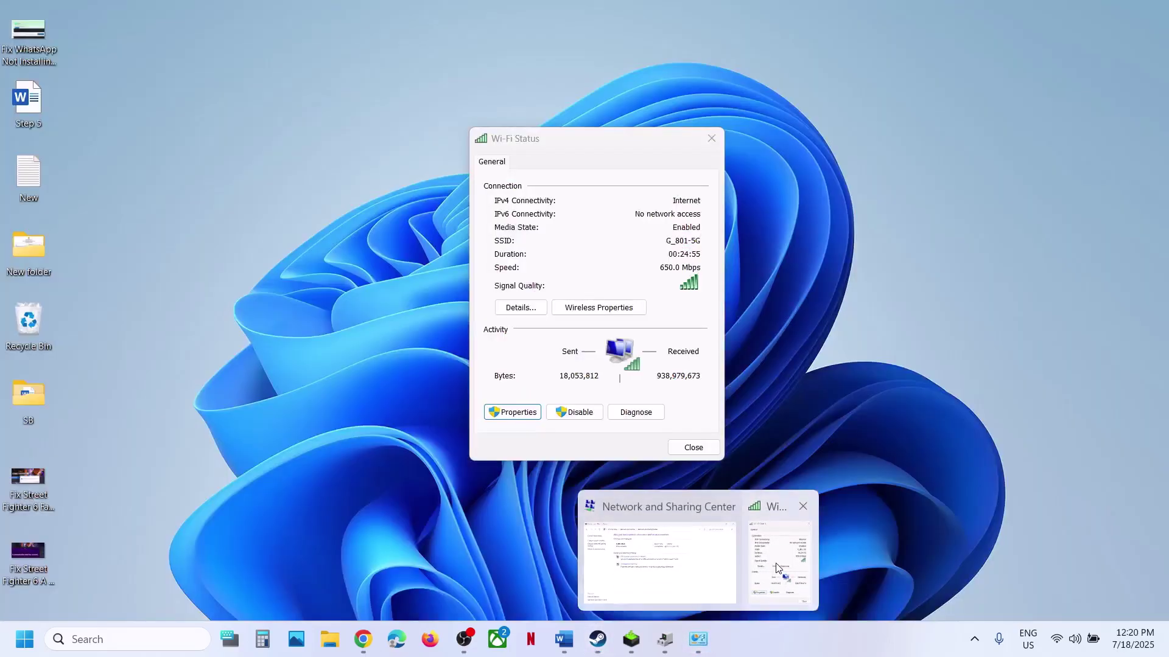
click(778, 569)
click(513, 412)
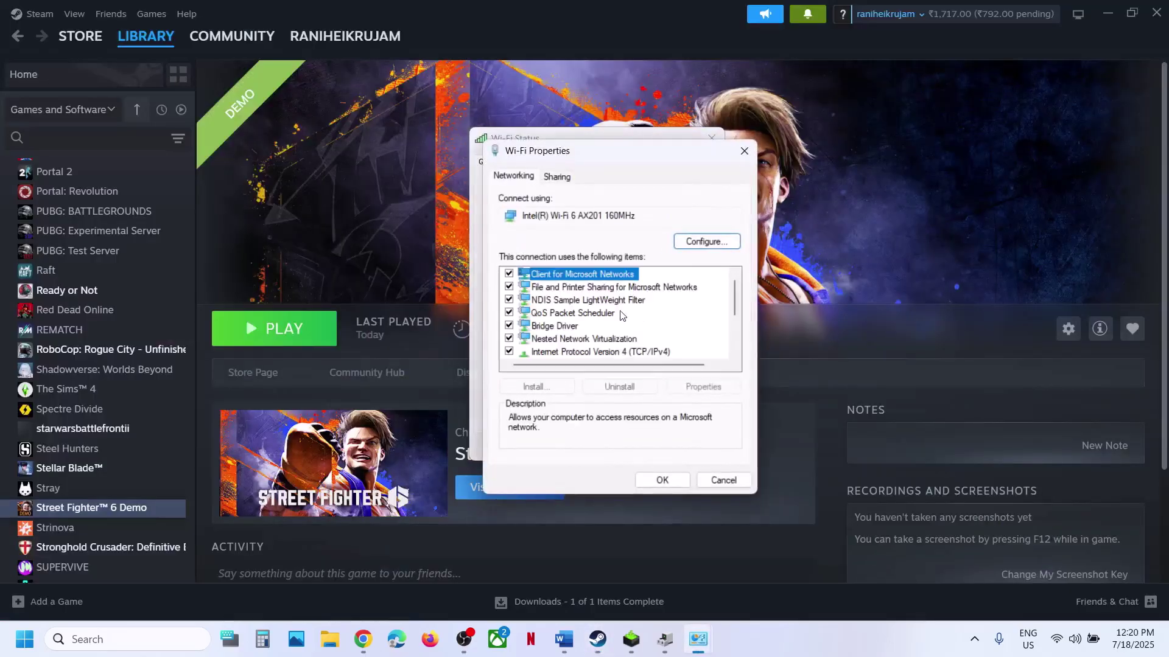
scroll(560, 335, down, 2)
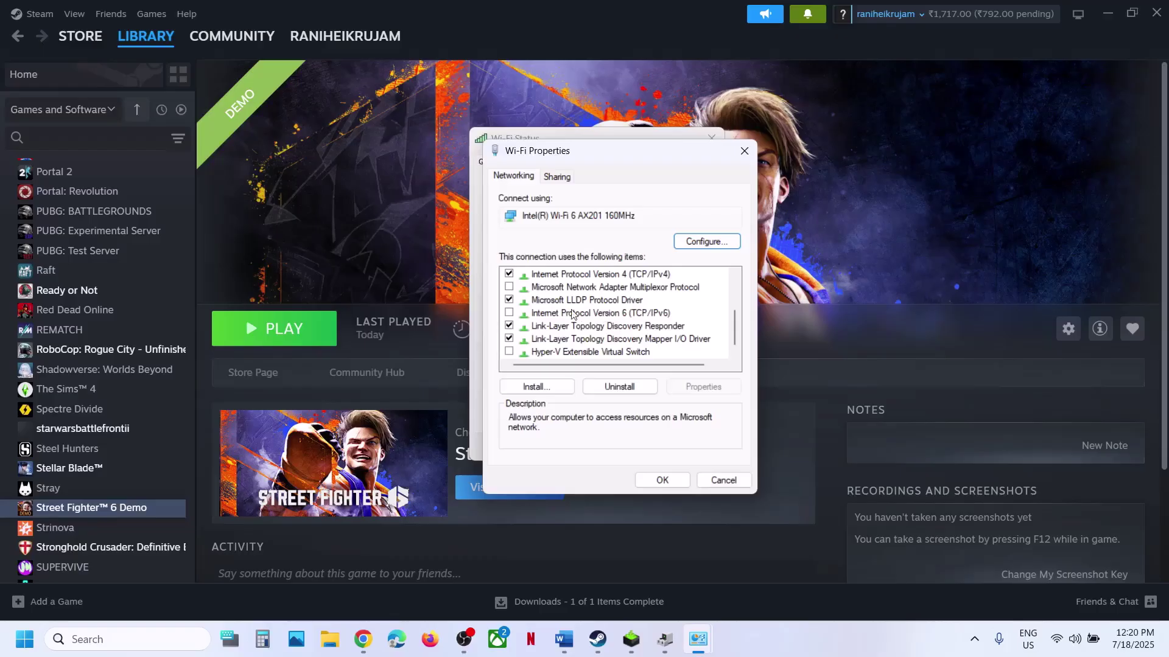
click(509, 314)
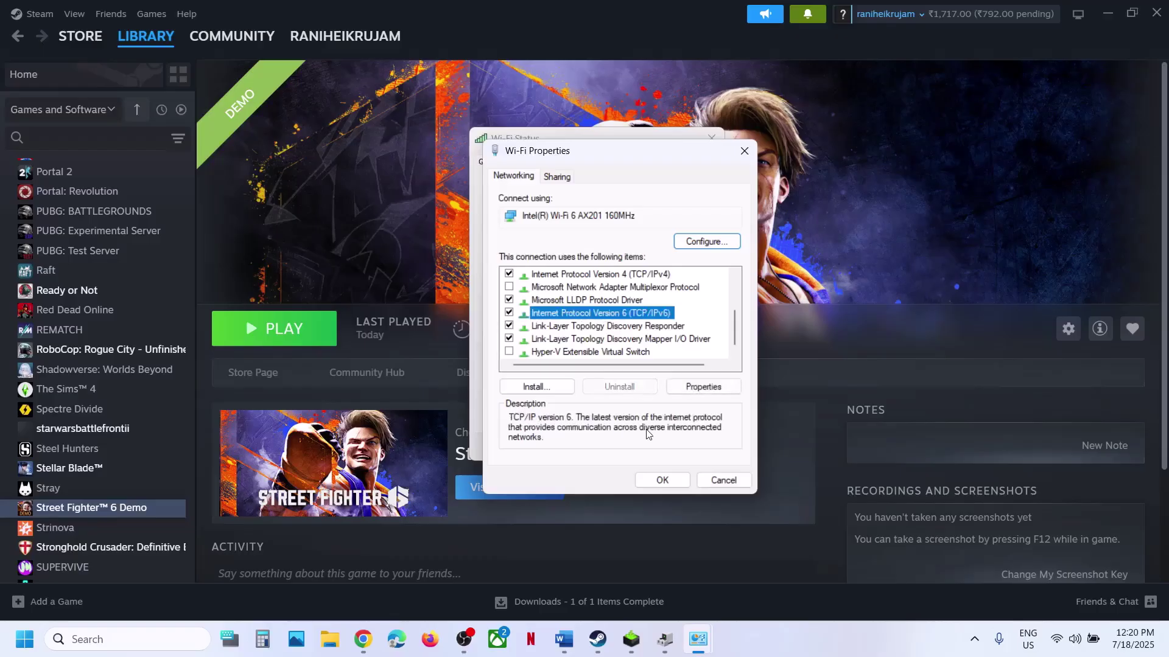
click(676, 480)
click(680, 449)
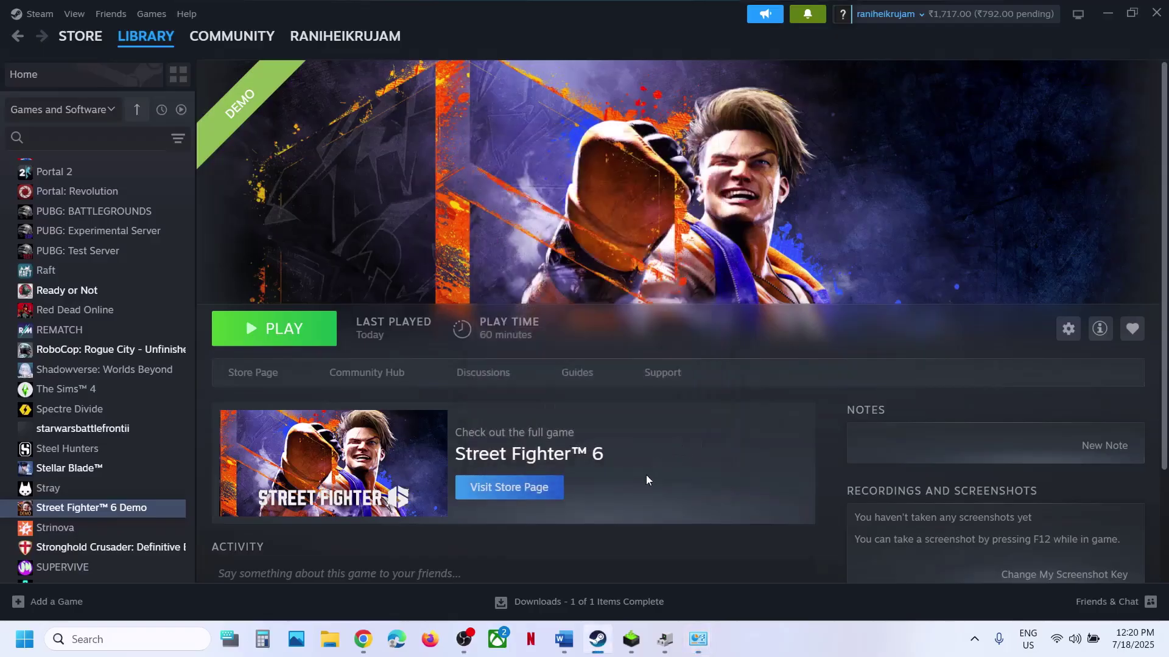
In the Word document, highlight the Step 12 text "Turn on/off VPN" and review the Step 13 commands
click(564, 639)
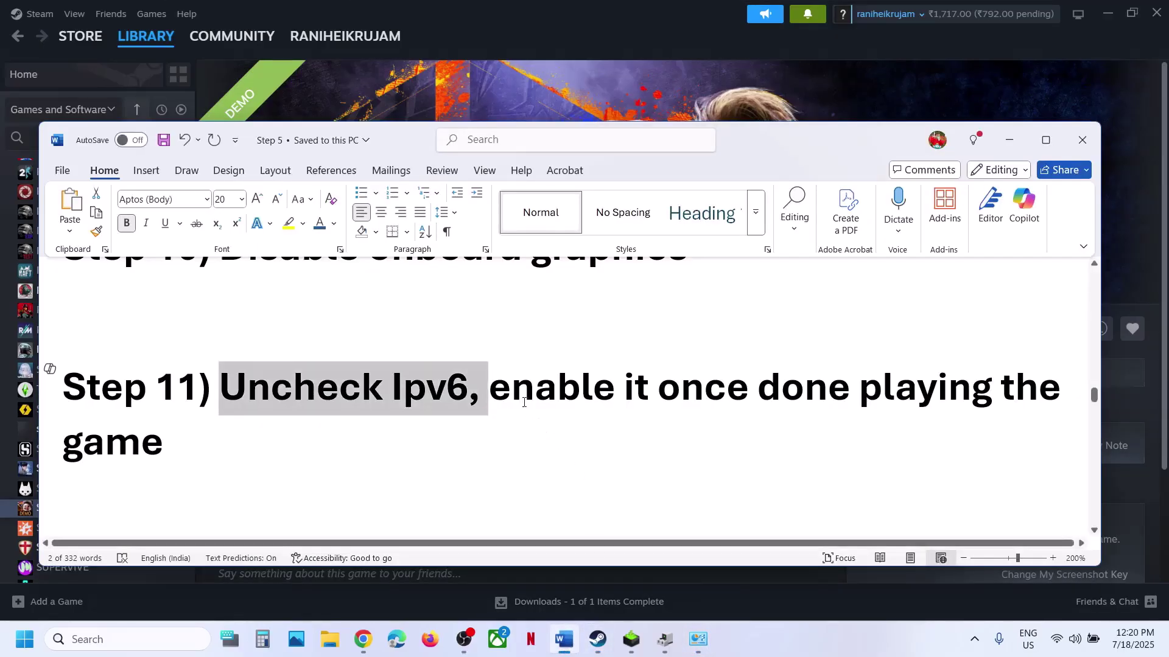
scroll(523, 402, down, 3)
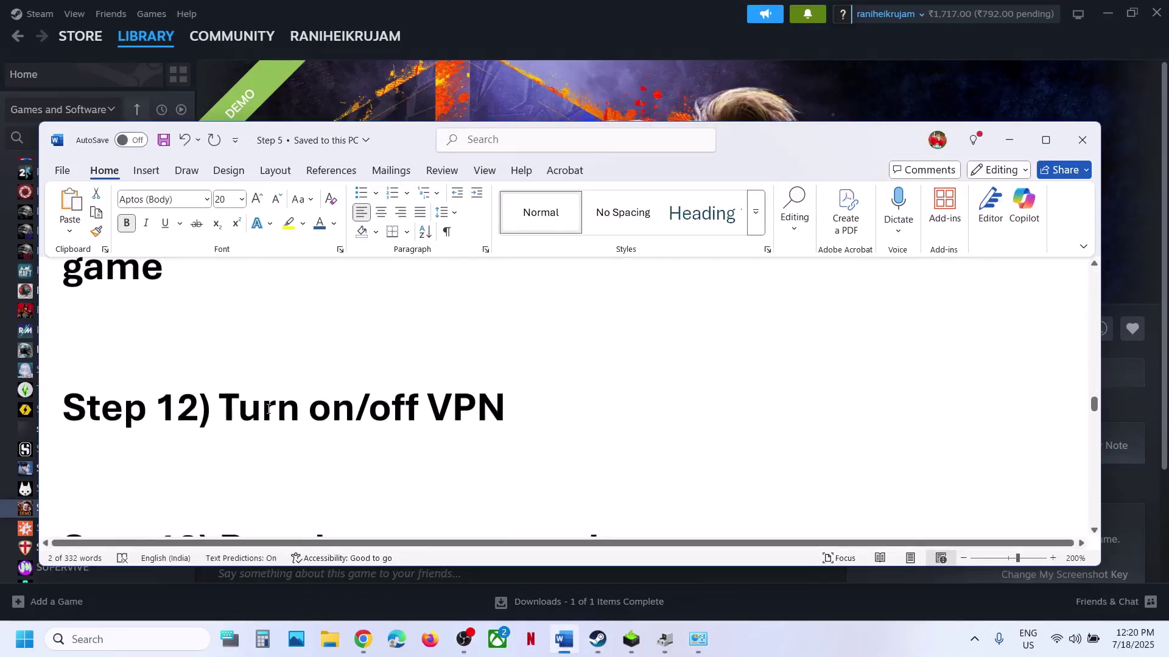
drag(268, 409, 489, 406)
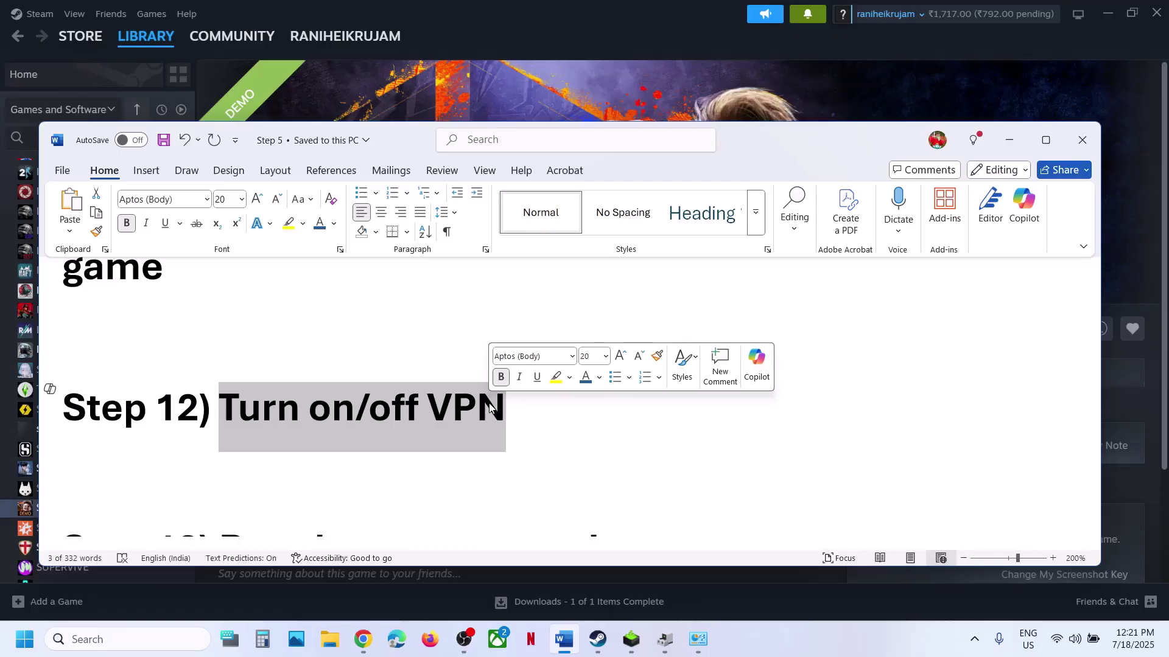
click(387, 414)
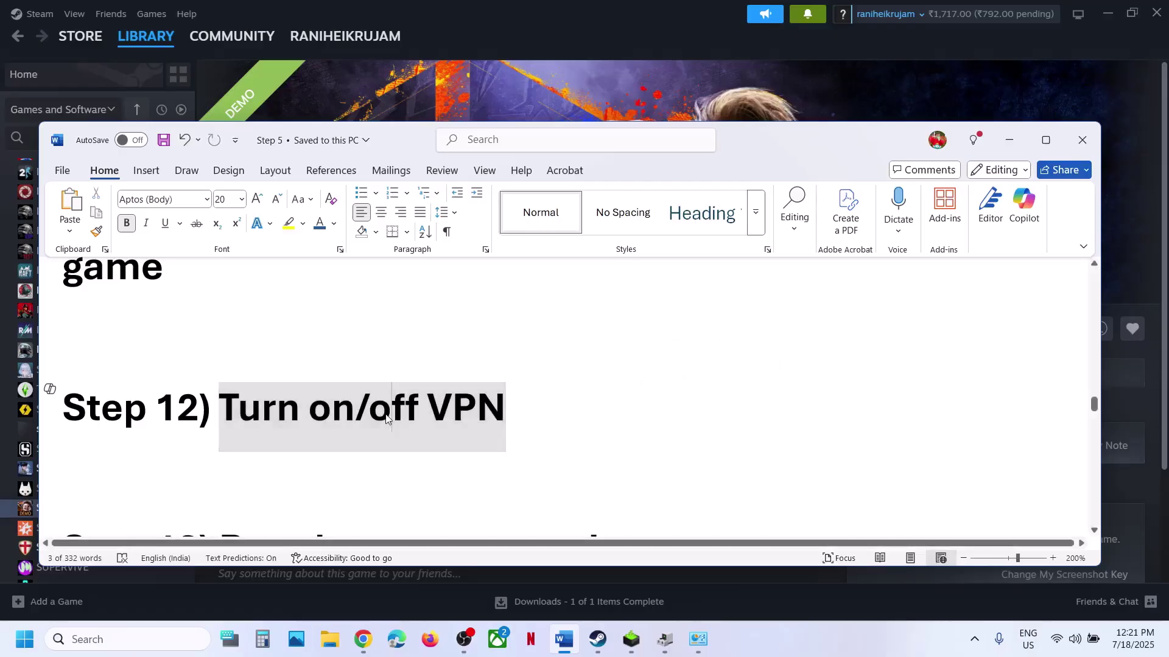
drag(377, 416, 507, 414)
drag(243, 409, 506, 411)
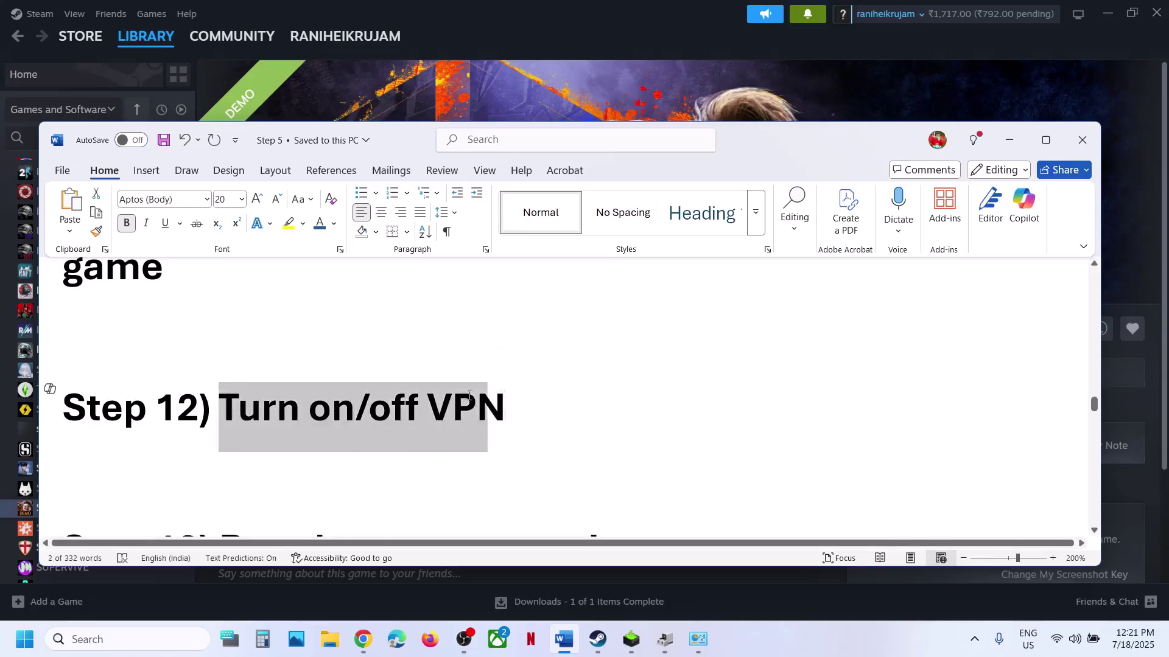
click(360, 406)
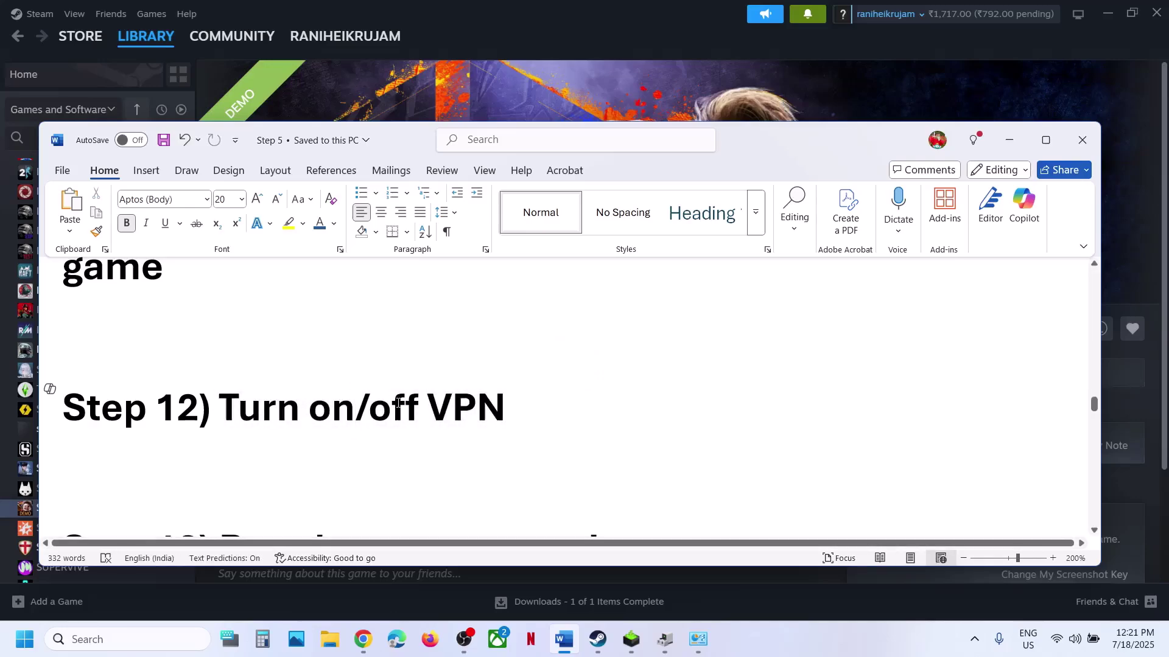
drag(397, 403, 505, 406)
scroll(274, 418, down, 3)
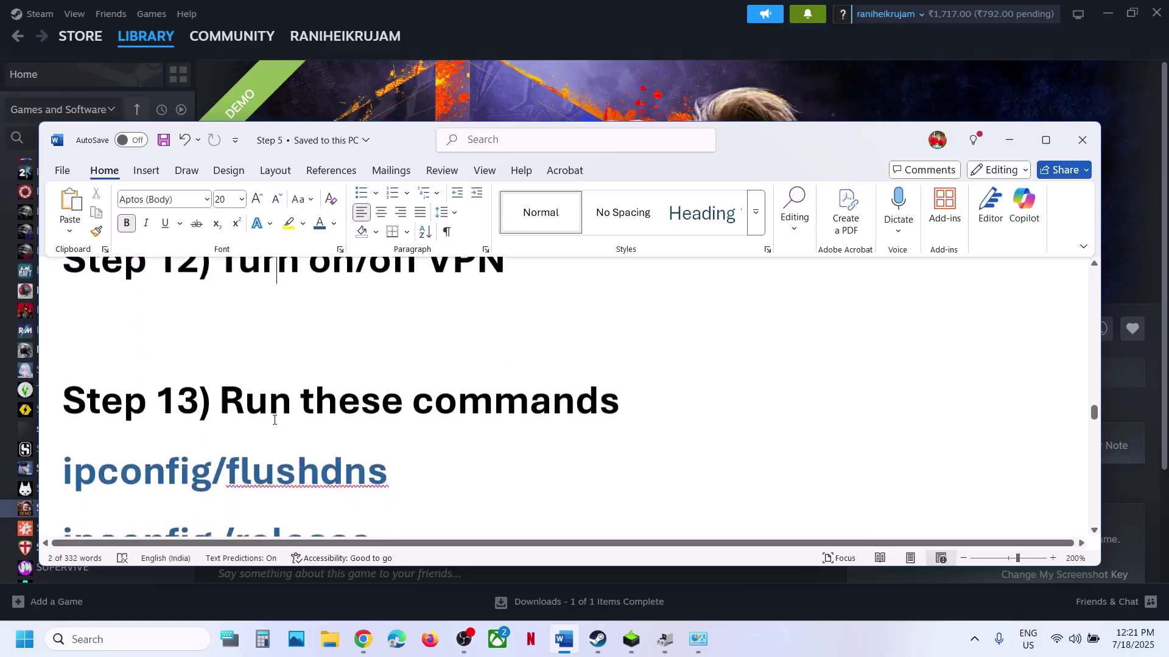
scroll(275, 420, down, 3)
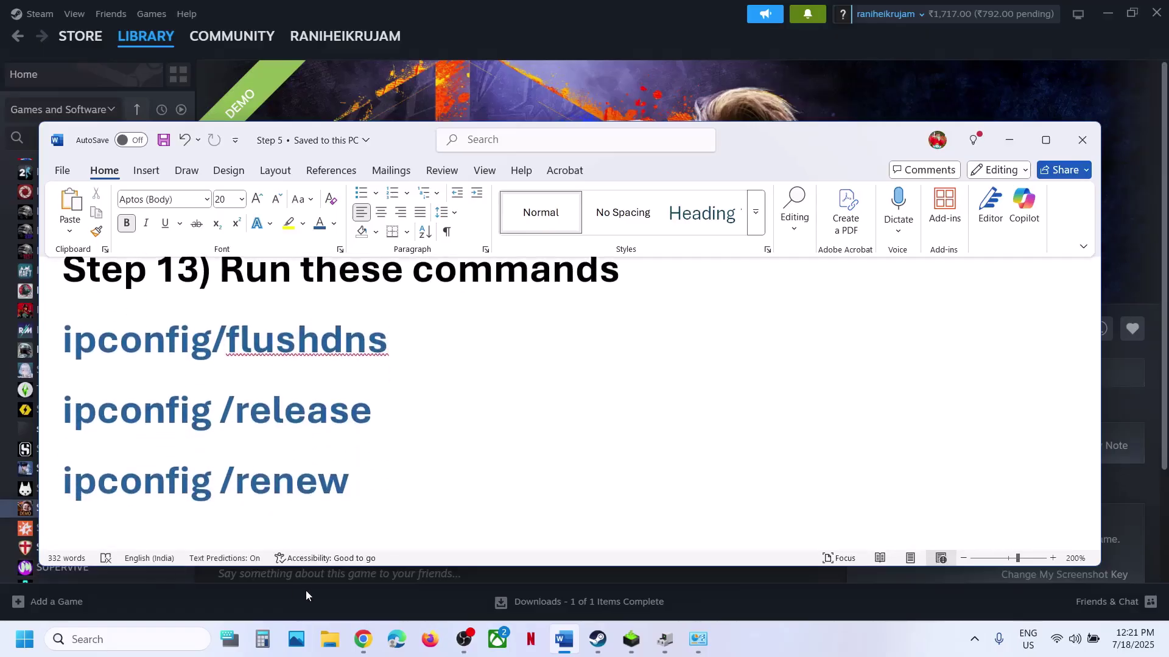
Find Command Prompt with a Windows search for "cmd", run it as administrator and allow it to make changes
key(alt+Tab)
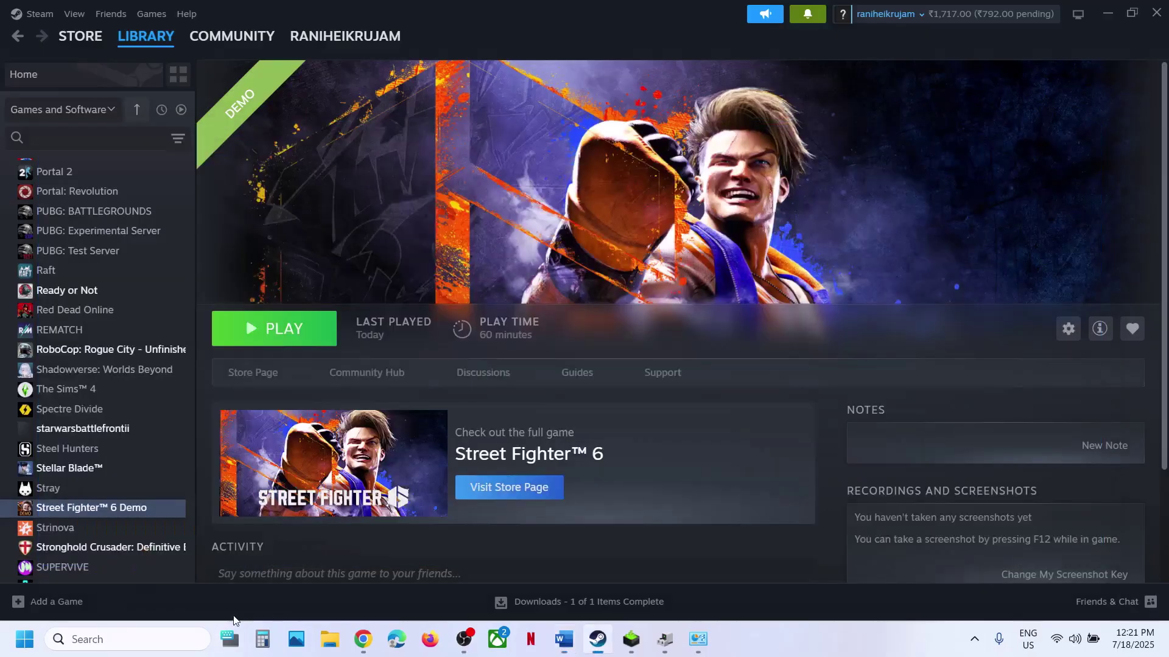
click(181, 637)
text(cmd)
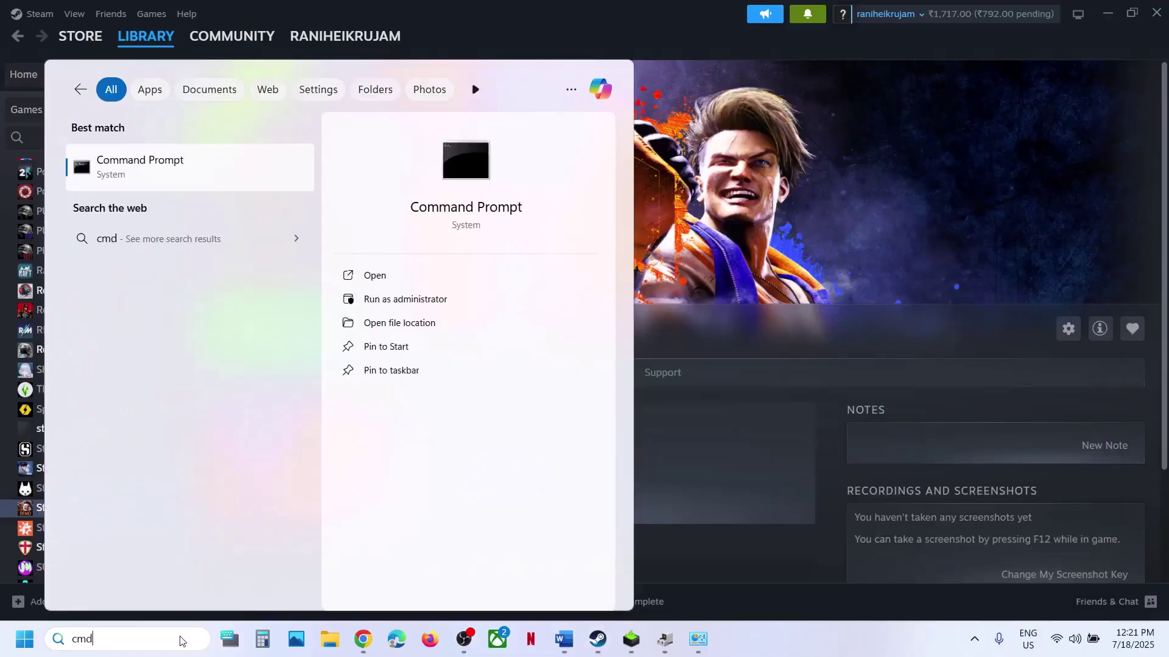
right_click(203, 173)
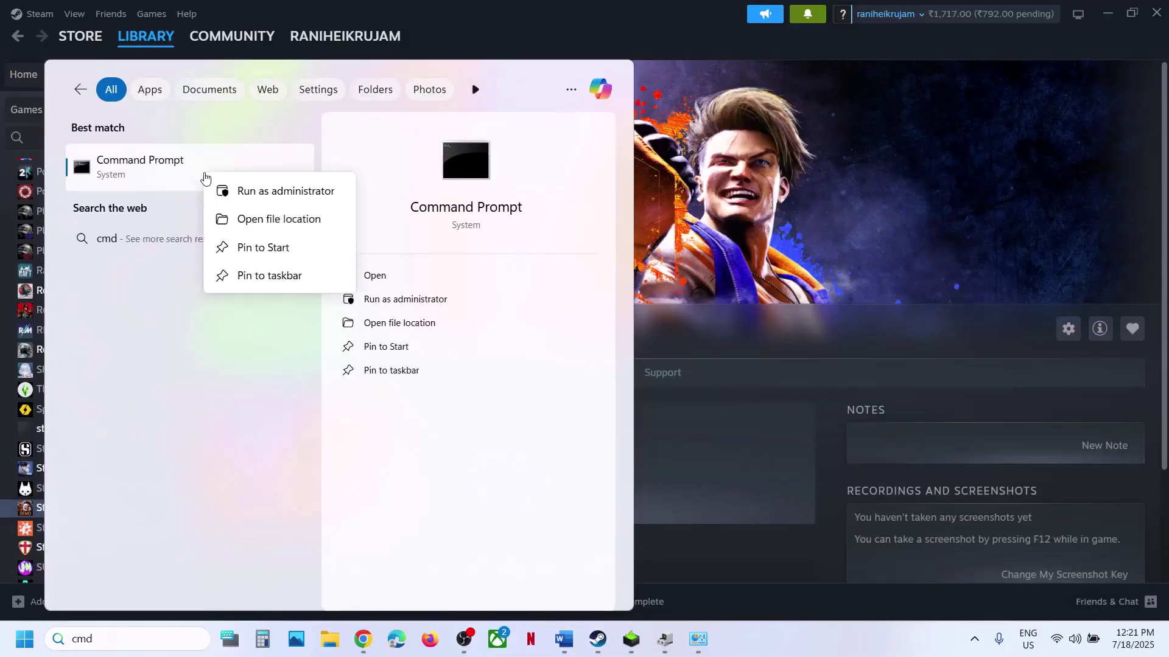
click(300, 196)
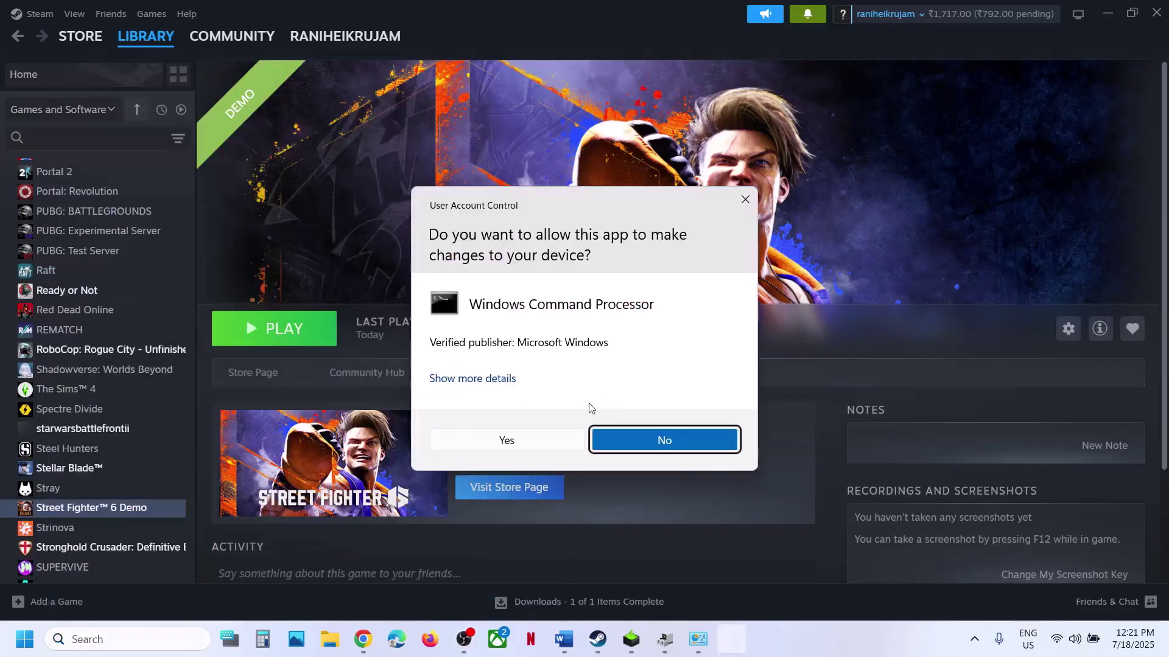
click(539, 447)
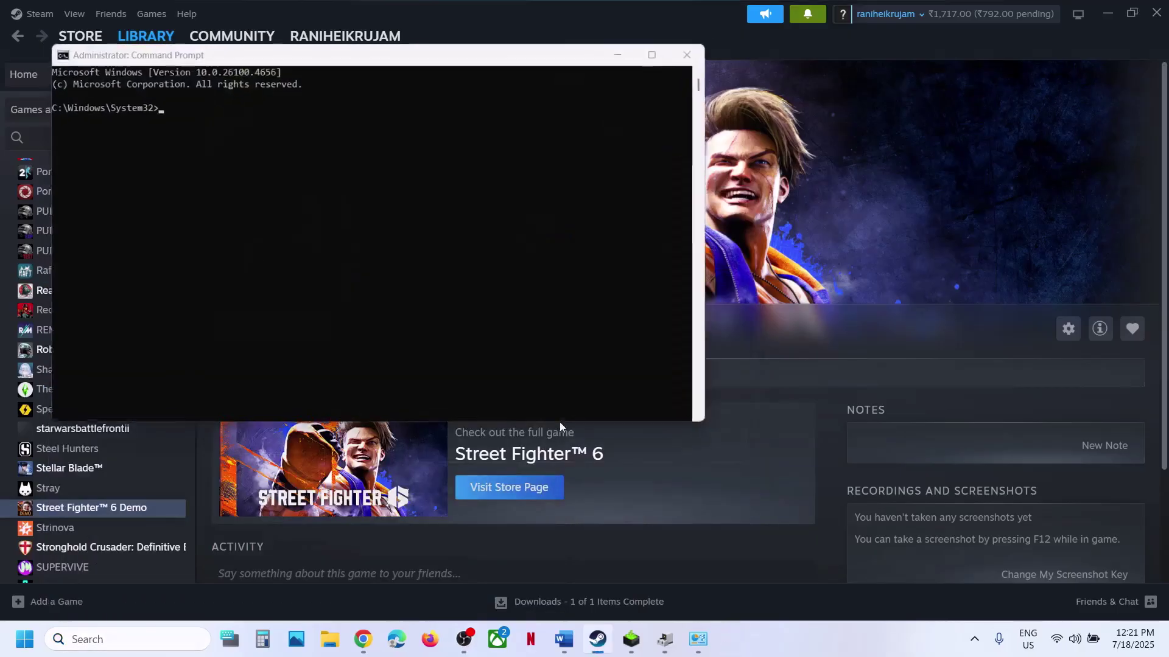
Try to run the flushdns command copied from Step 13 of the Word document in Command Prompt
click(566, 641)
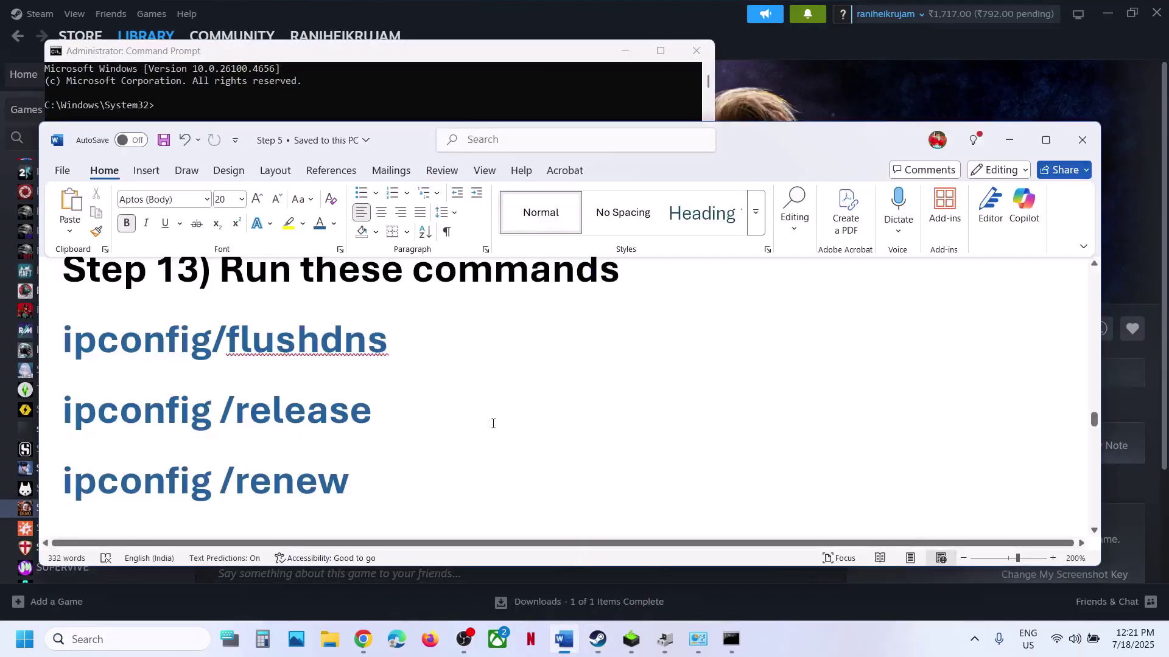
drag(399, 351, 120, 342)
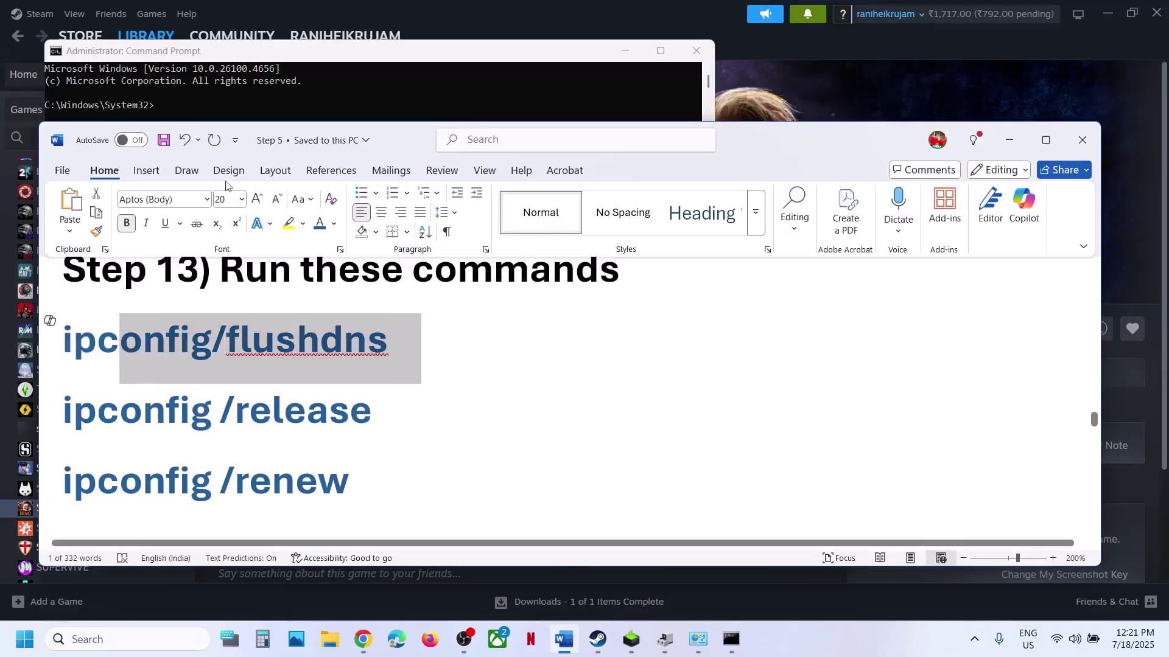
key(ctrl+c)
click(207, 105)
key(ctrl+v)
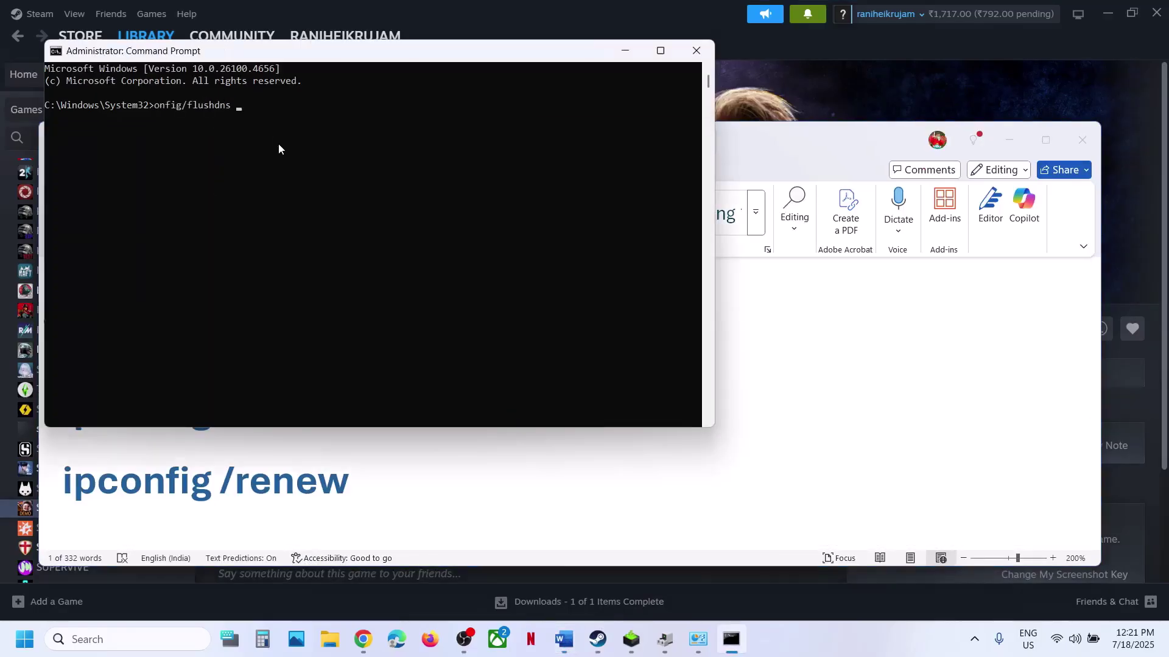
key(Return)
Copy the complete "ipconfig/flushdns" line from the Word document, run it in Command Prompt, and return to the document
key(alt+Tab)
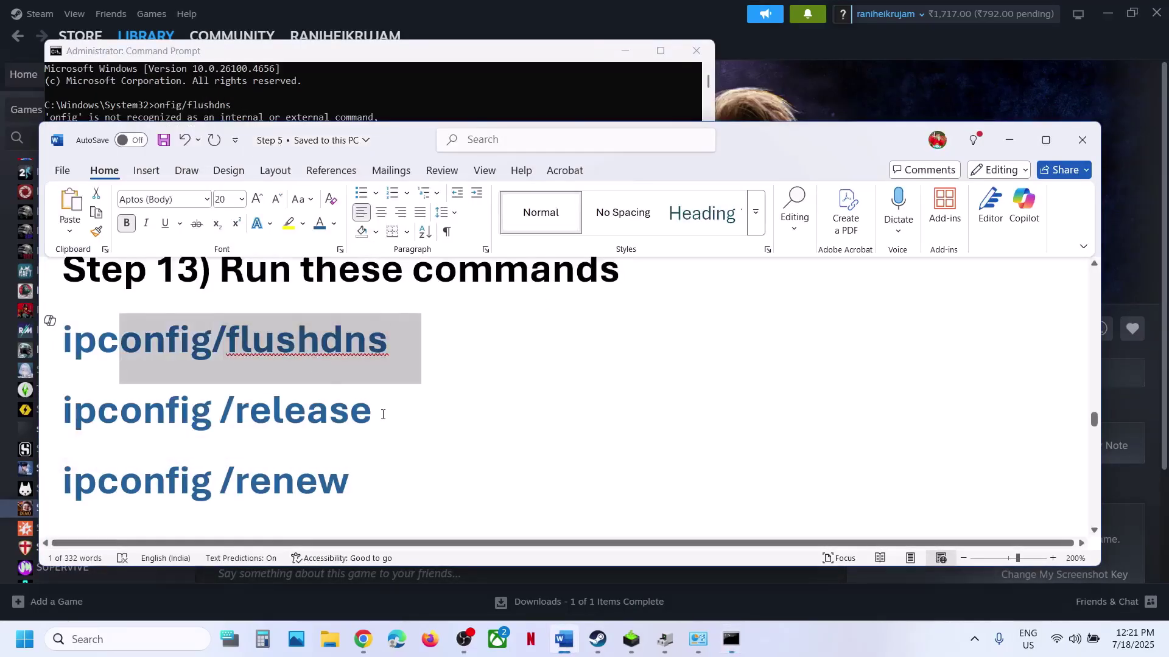
drag(383, 414, 78, 411)
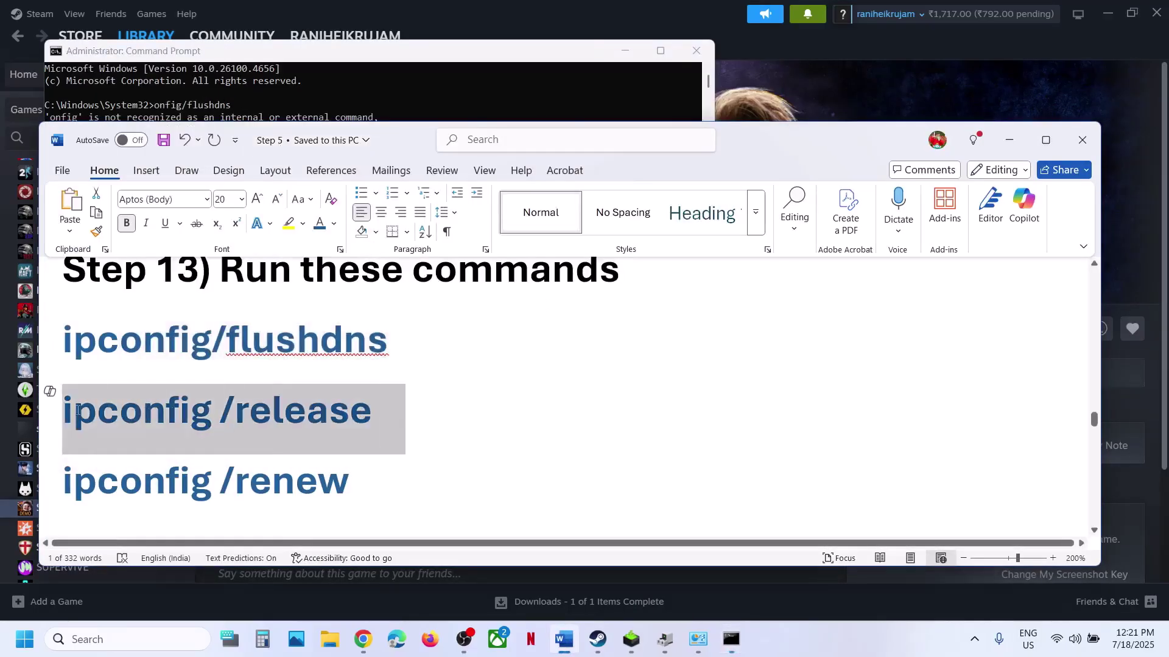
triple_click(321, 333)
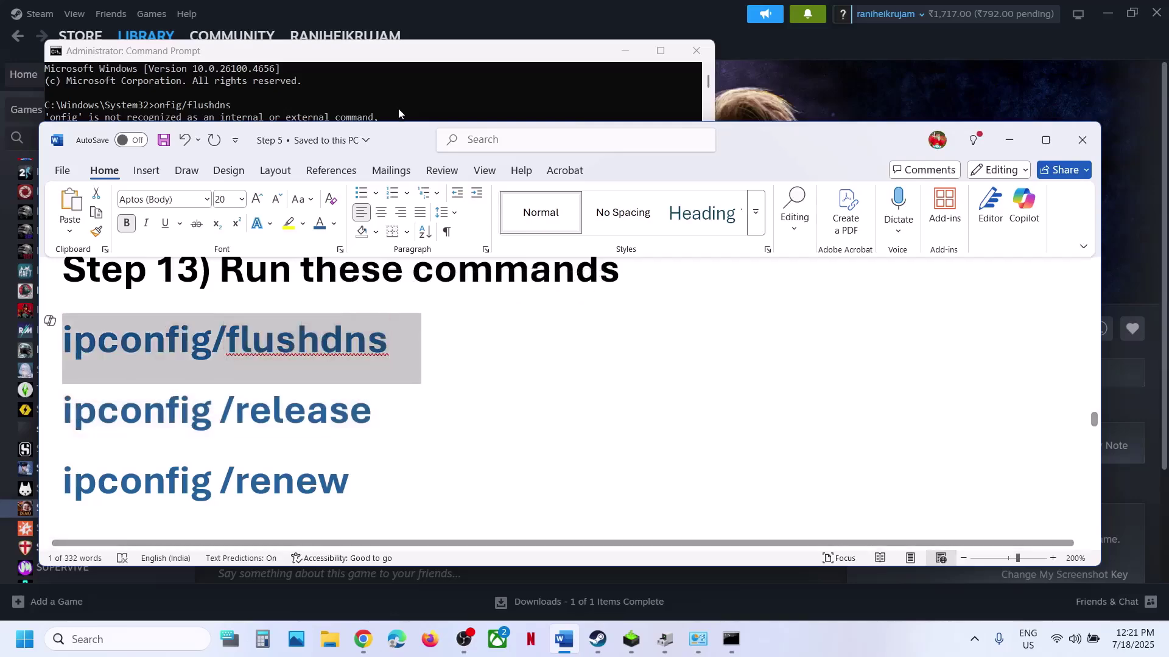
click(400, 85)
key(ctrl+v)
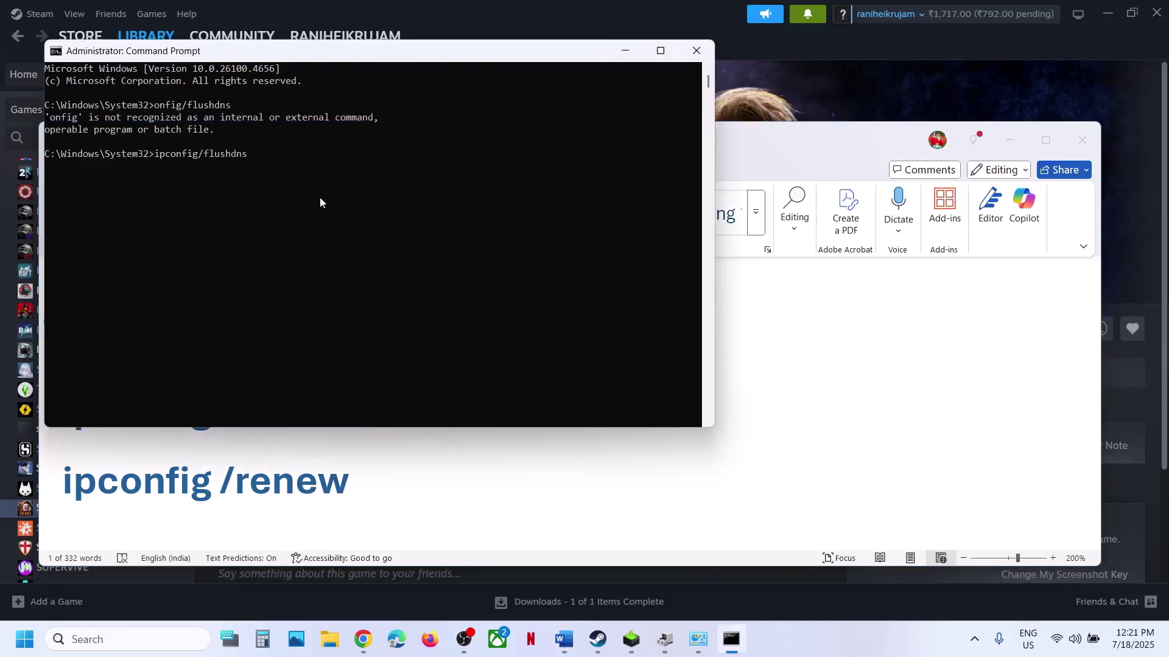
key(Return)
key(alt+Tab)
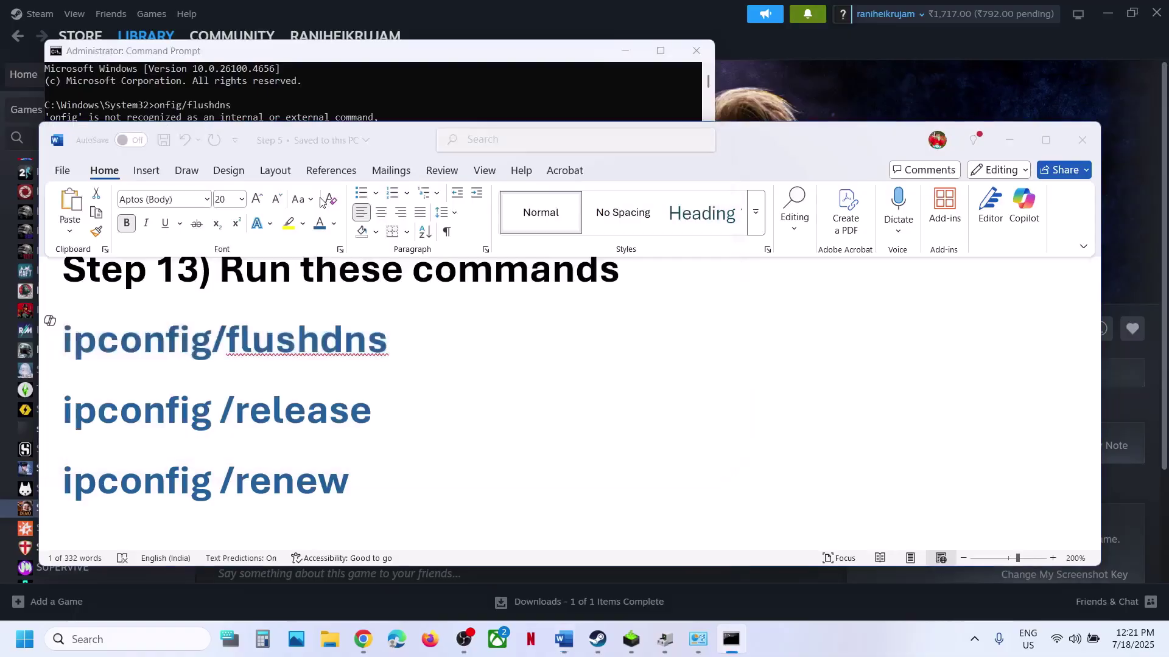
Run the document's "ipconfig /release" command in Command Prompt and return to the Word document
triple_click(378, 409)
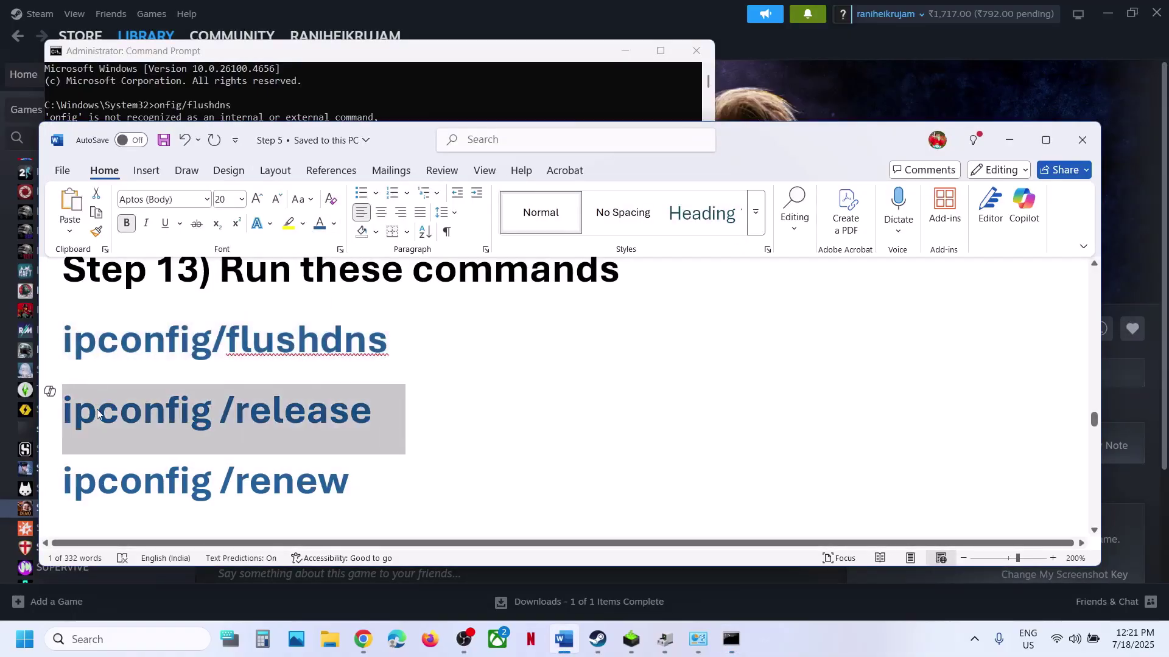
key(alt+Tab)
key(ctrl+v)
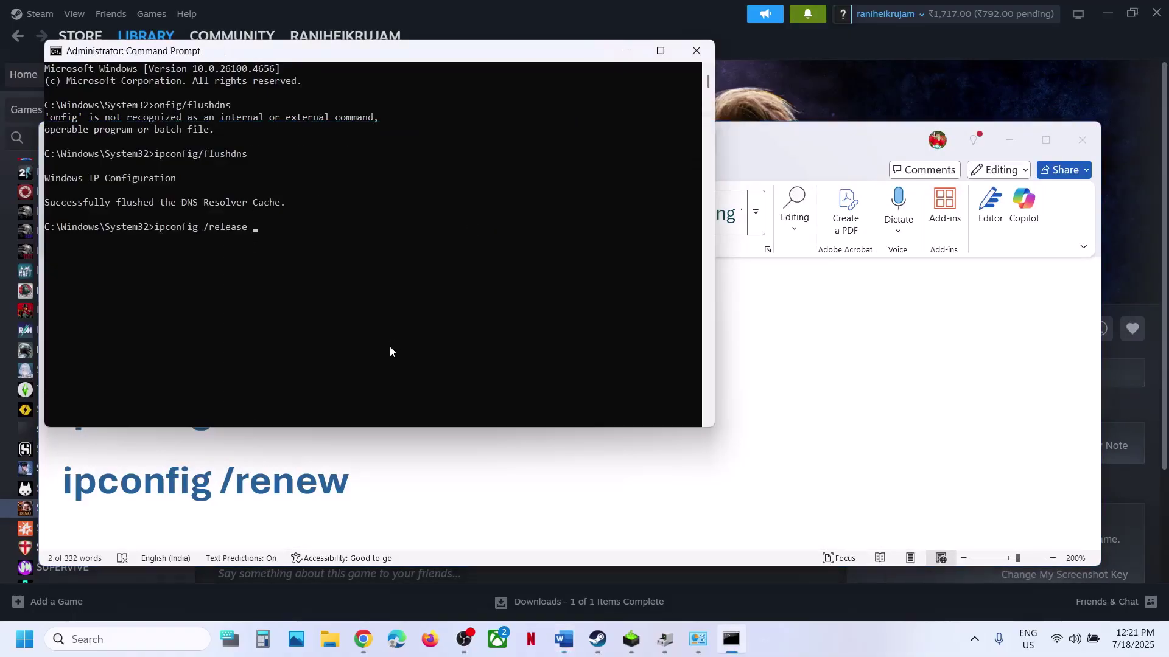
key(Return)
key(alt+Tab)
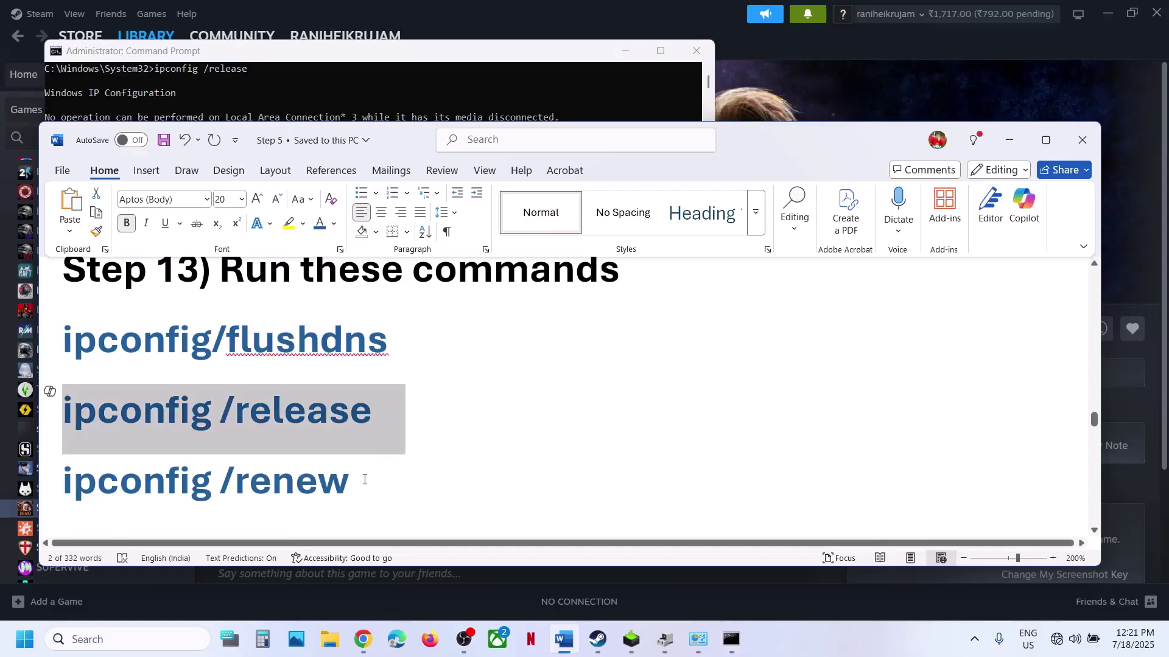
Copy "ipconfig /renew" from the Word document, run it in Command Prompt, and close the Command Prompt window
drag(364, 480, 92, 480)
key(ctrl+c)
key(alt+Tab)
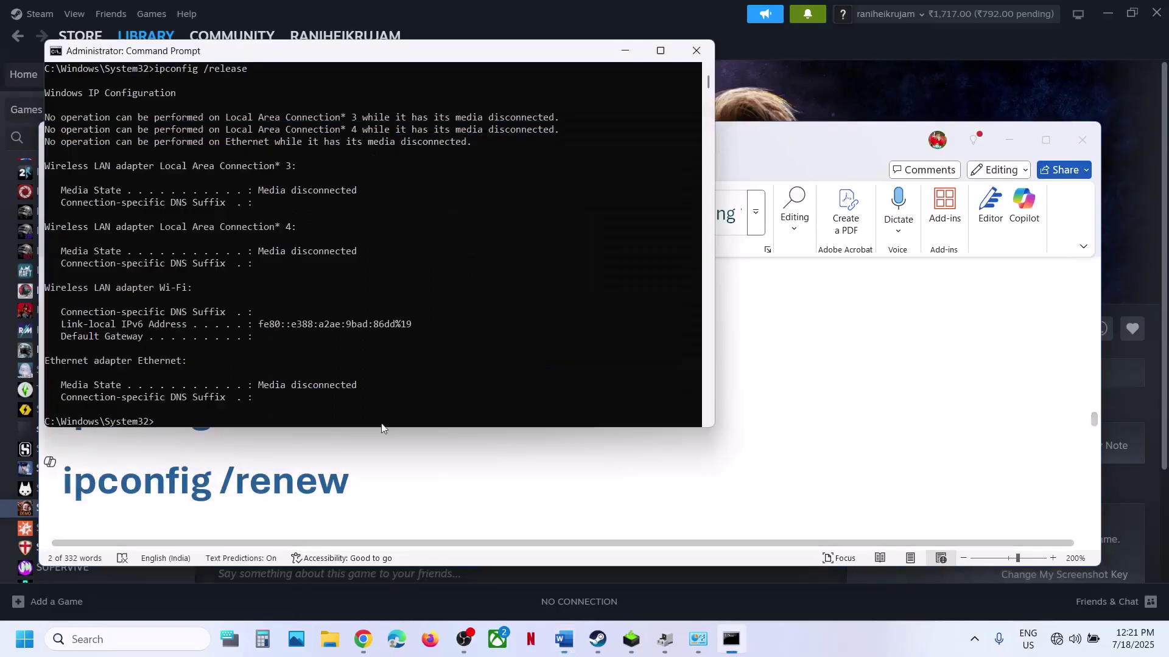
click(365, 399)
right_click(362, 400)
key(Return)
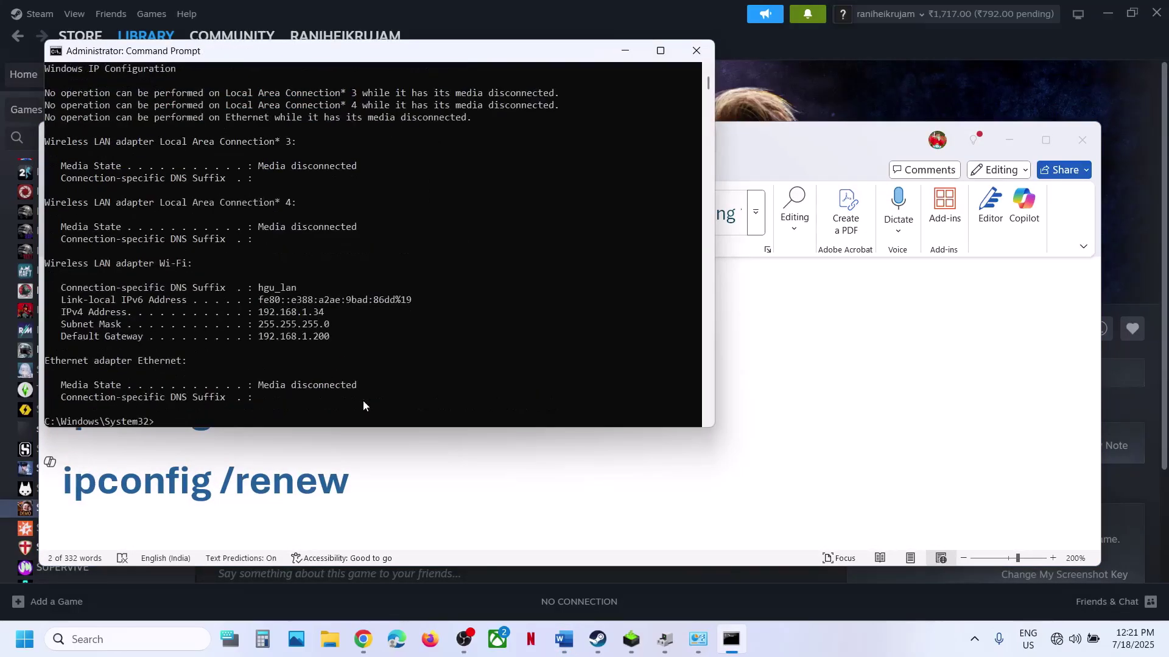
click(702, 54)
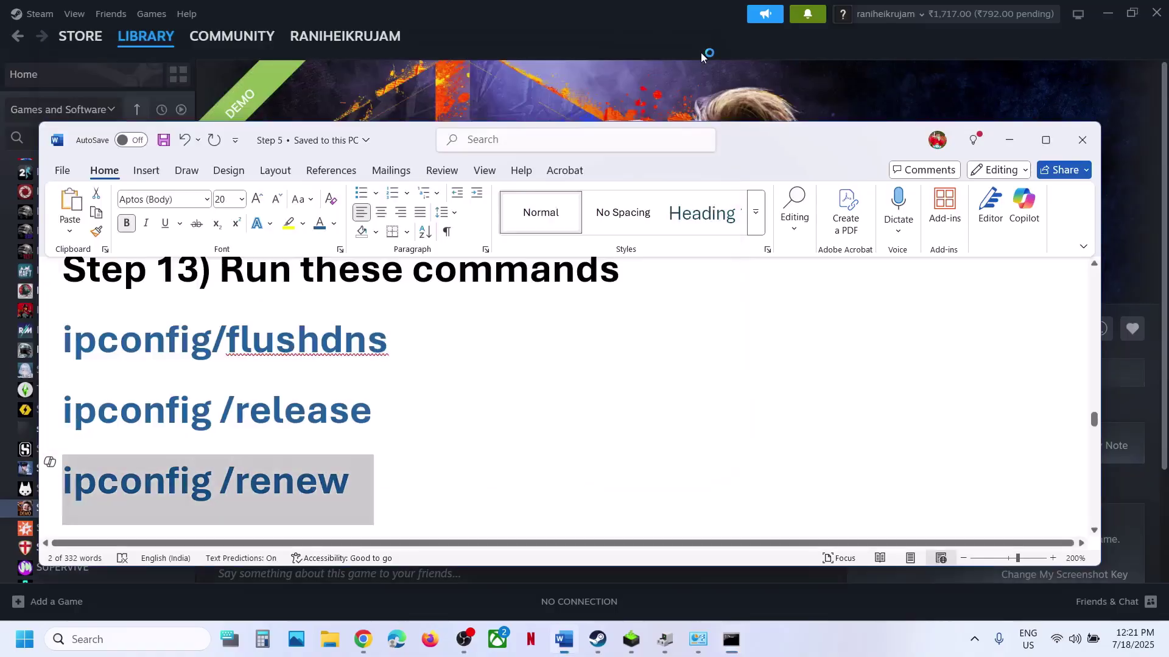
Bring up Step 14 on the -dx11/-dx12 launch options in the Word document
click(681, 89)
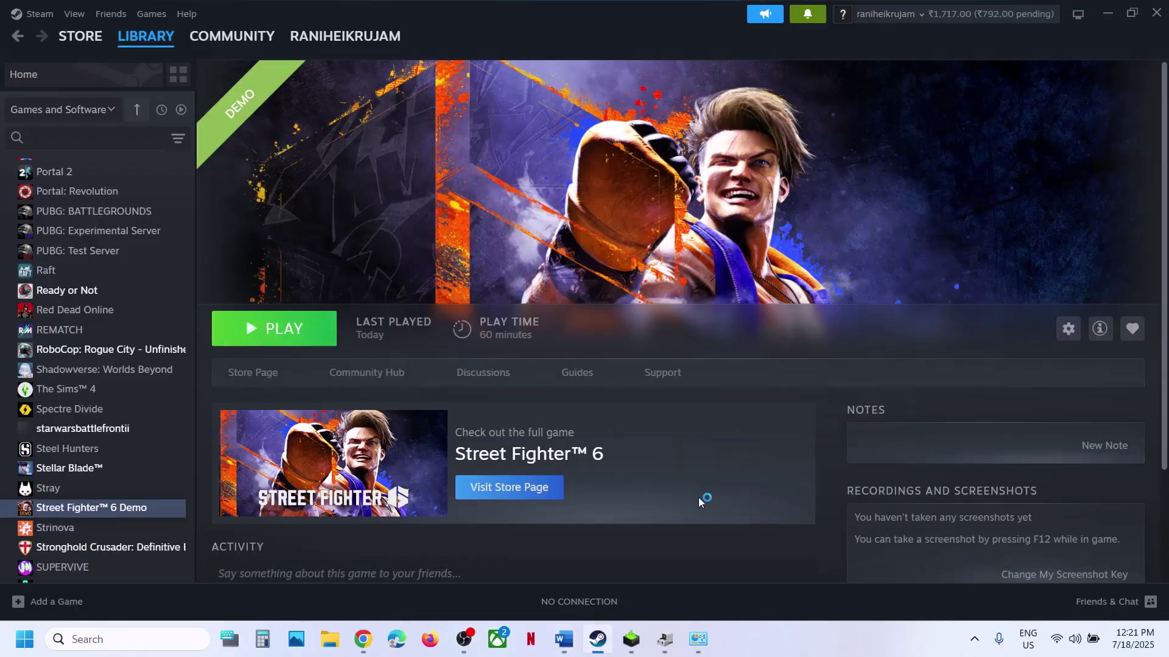
click(564, 639)
scroll(415, 372, down, 3)
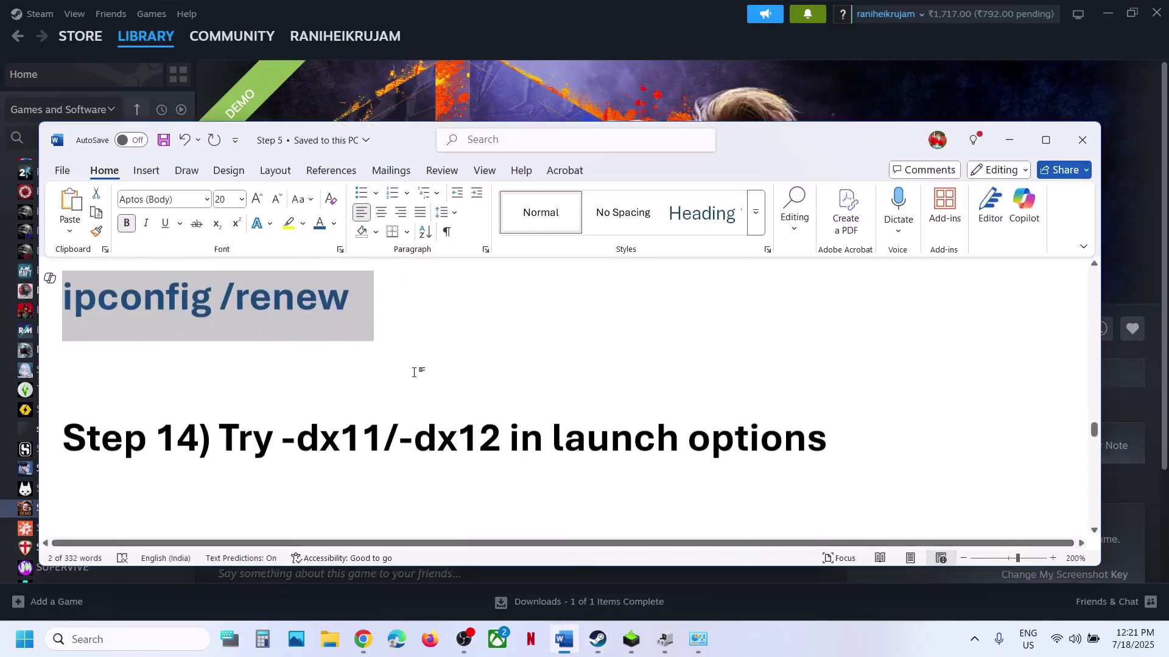
Switch to Steam, set the launch options of Street Fighter 6 Demo to -dx11, and launch the game
click(539, 109)
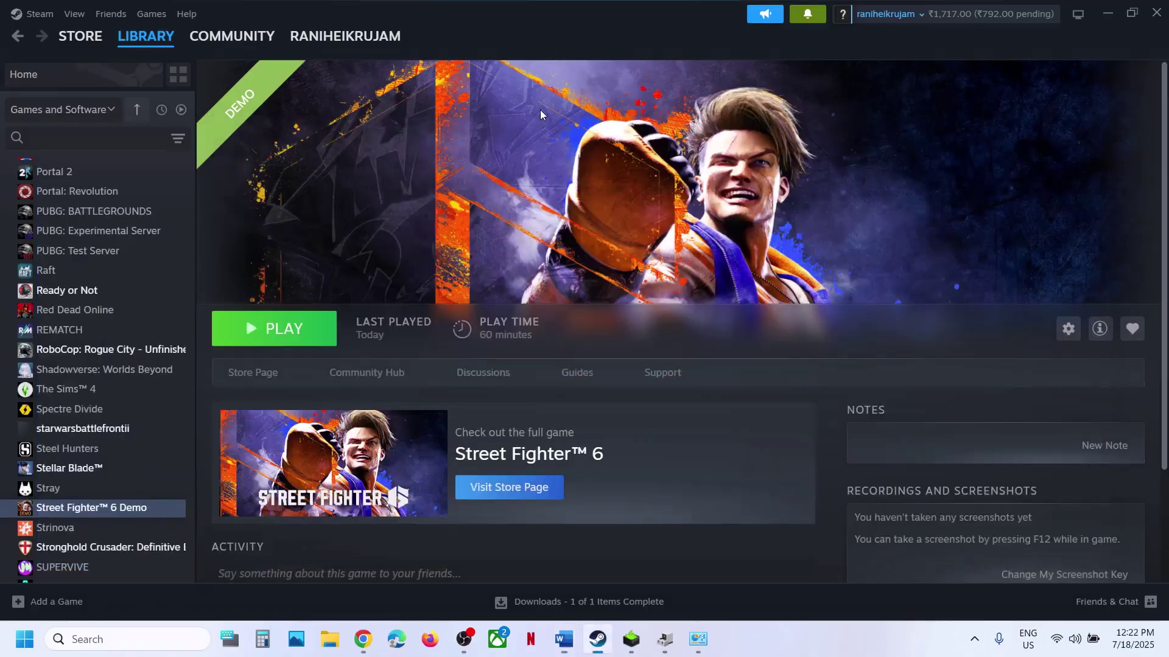
right_click(103, 506)
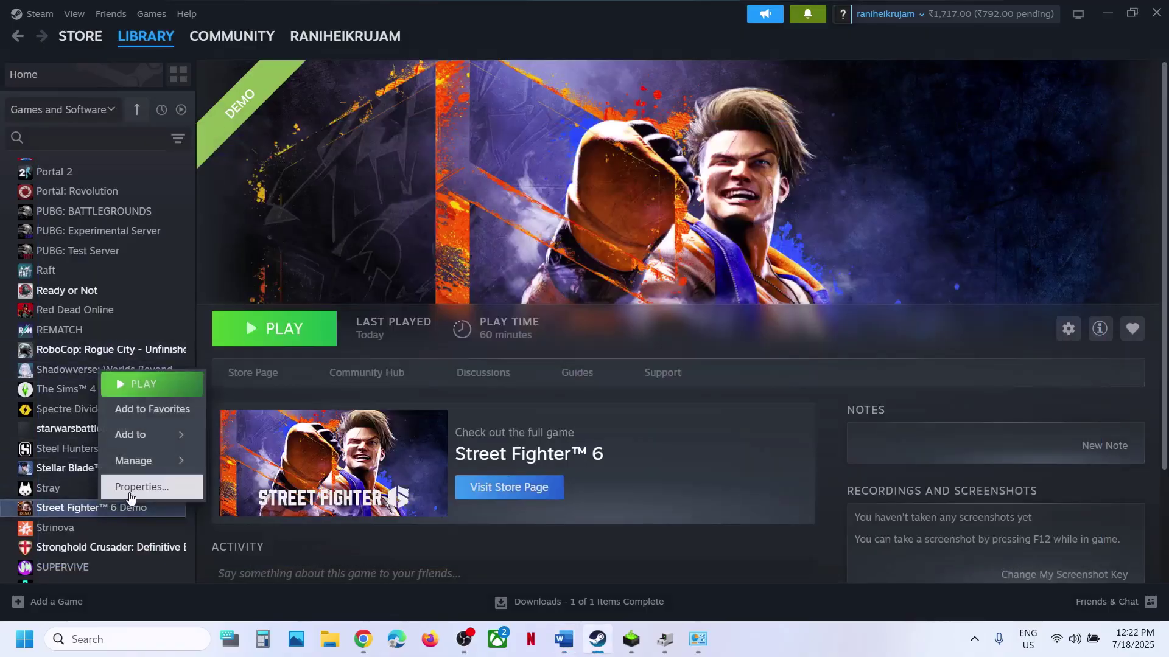
click(133, 486)
click(463, 399)
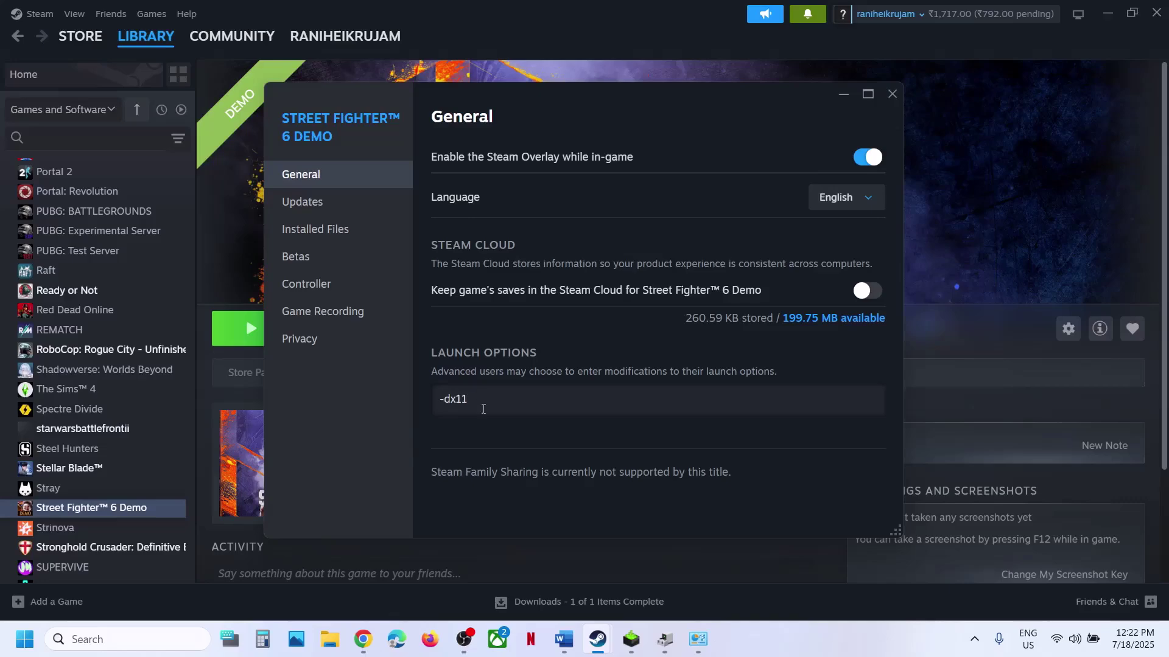
text(-dx11)
click(507, 432)
click(893, 94)
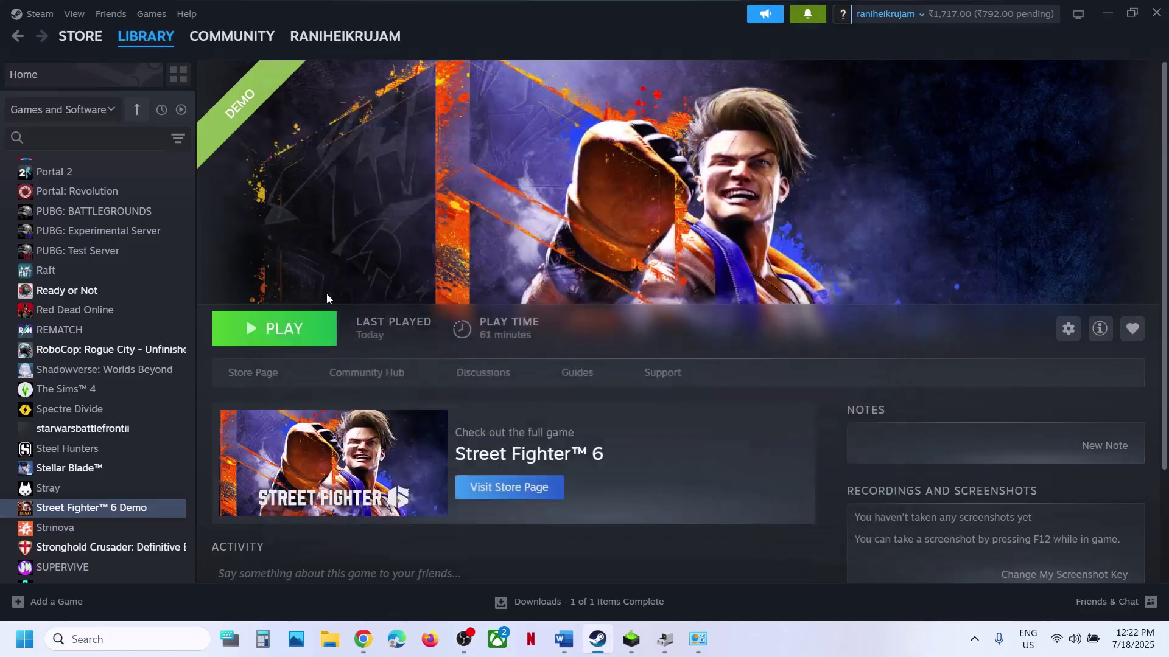
click(291, 329)
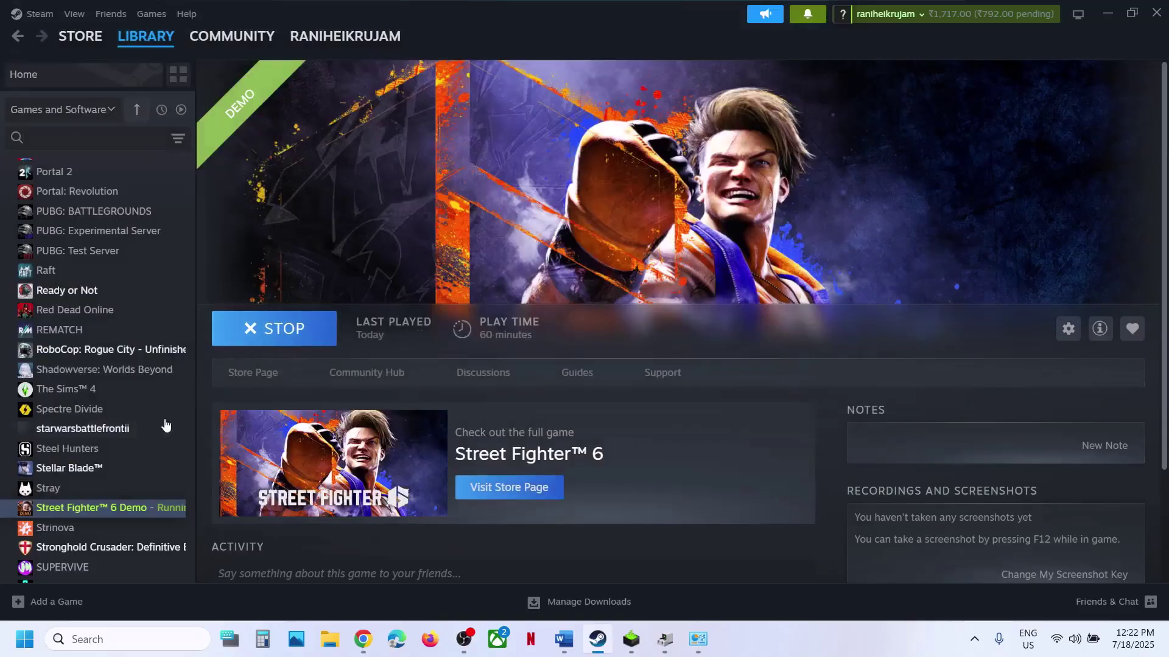
Replace the launch options of Street Fighter 6 Demo with -dx12 and launch the game again
right_click(123, 508)
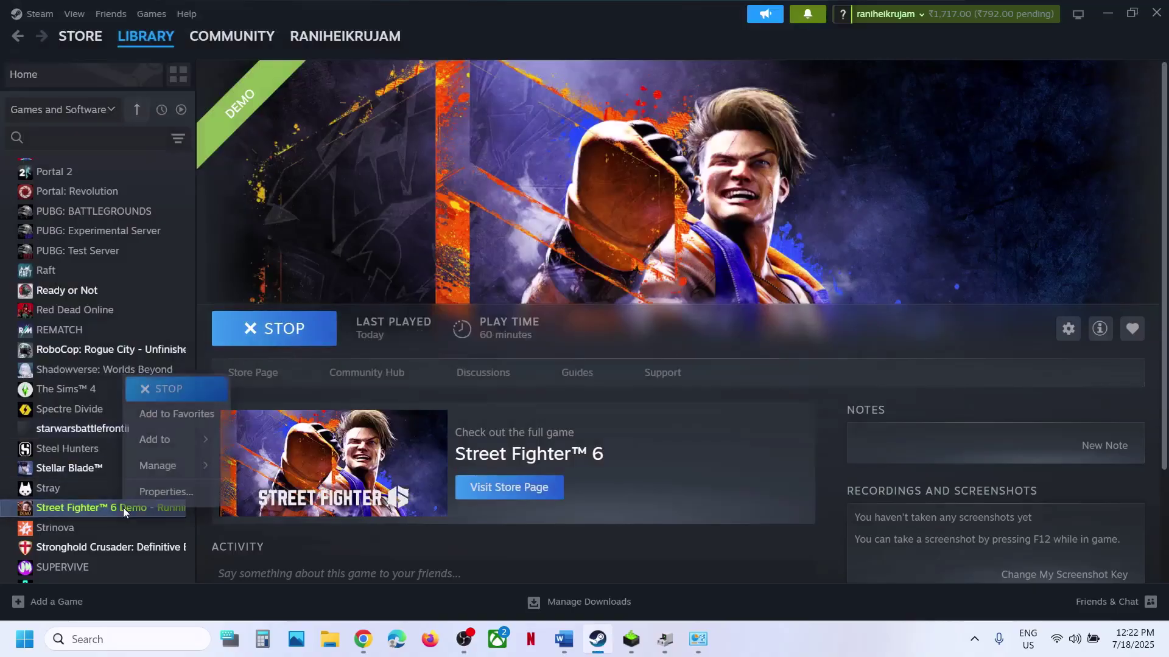
click(171, 497)
click(609, 400)
key(ctrl+a)
text(-)
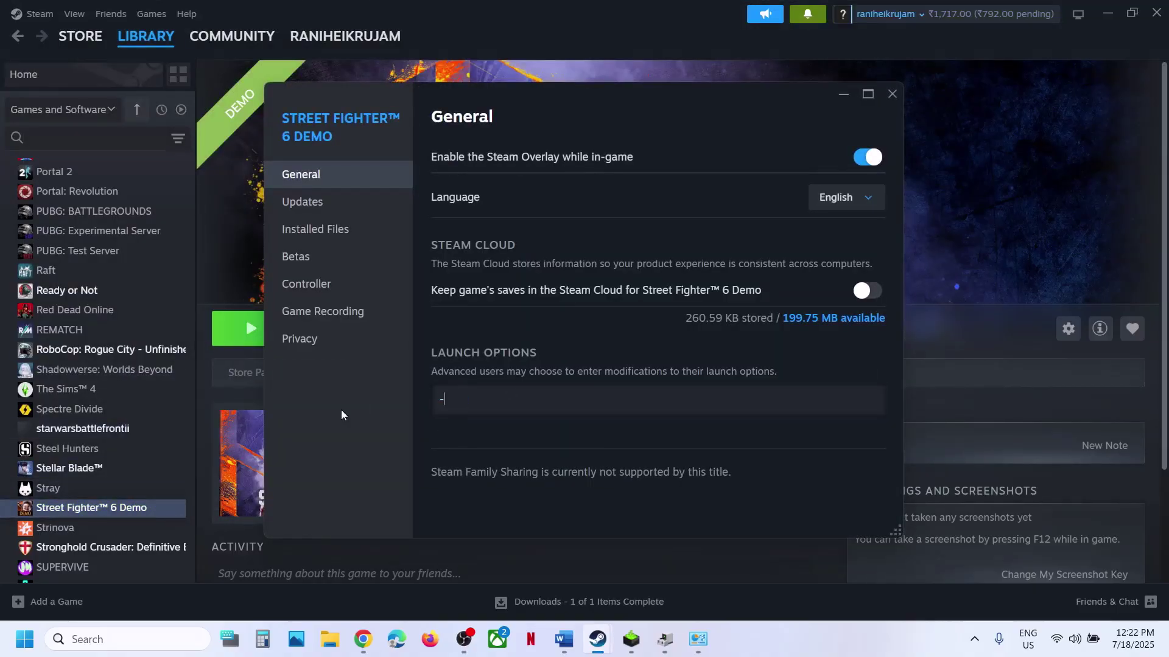
text(dx12)
click(893, 95)
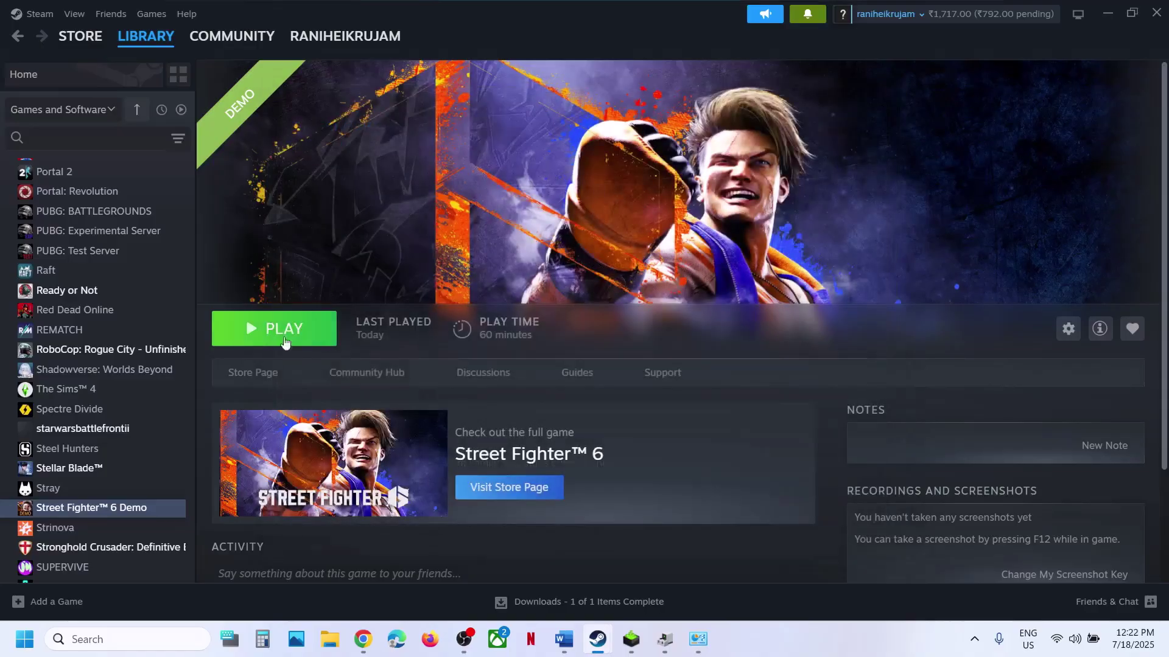
click(277, 348)
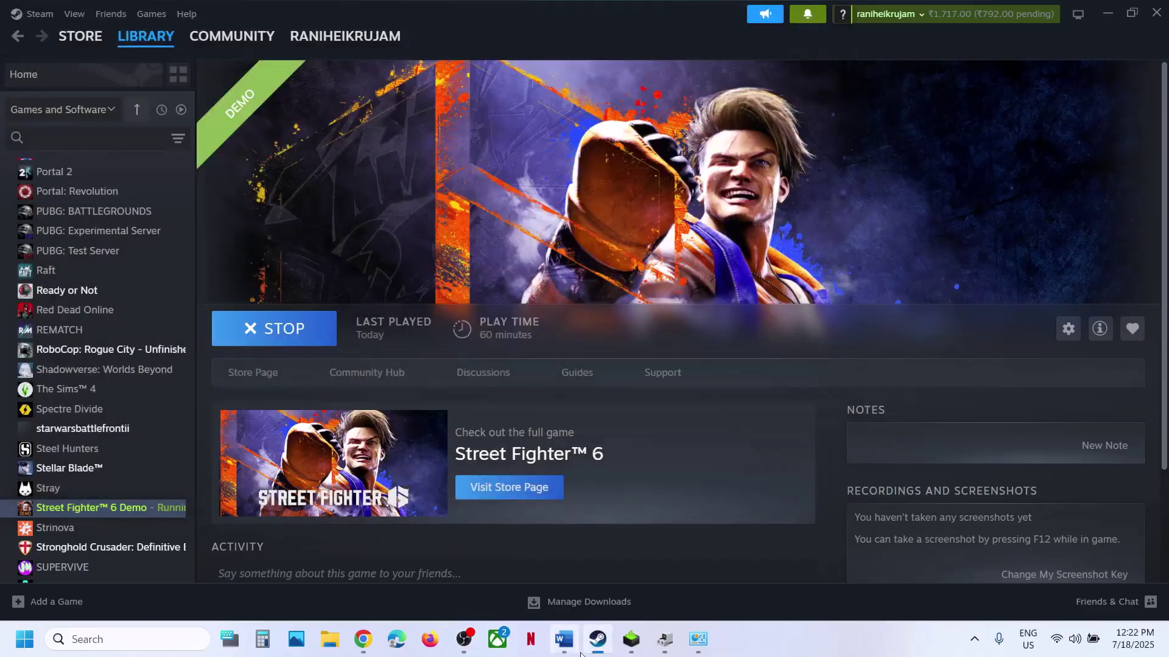
Clear the launch options in the Street Fighter 6 Demo properties and close the properties window
click(572, 653)
click(608, 58)
right_click(91, 506)
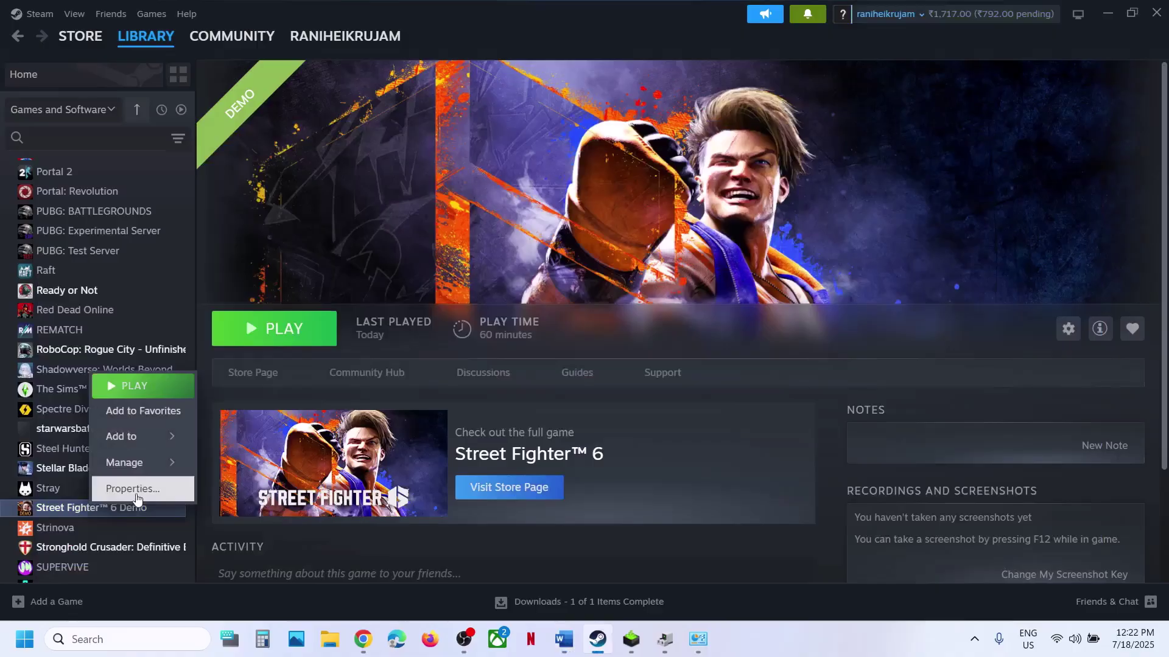
click(136, 498)
click(496, 403)
key(ctrl+a)
key(BackSpace)
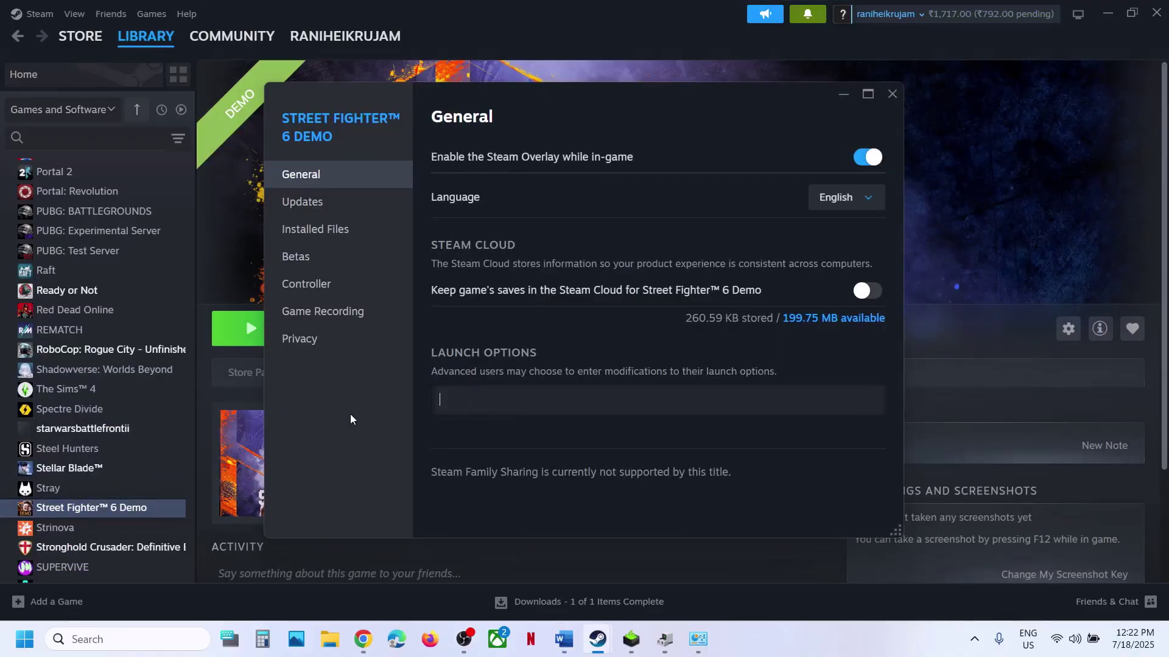
click(521, 448)
click(892, 93)
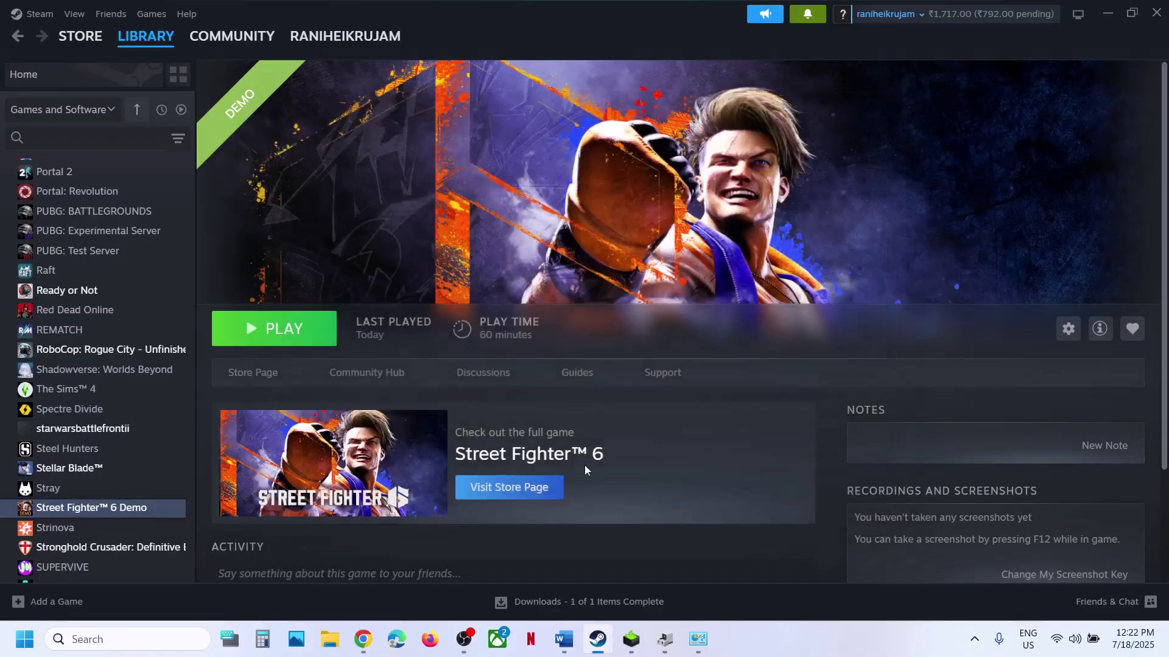
Maximize the Word document and highlight the Step 15 instructions on unplugging external devices and disabling the Steam overlay
click(572, 649)
scroll(548, 396, down, 3)
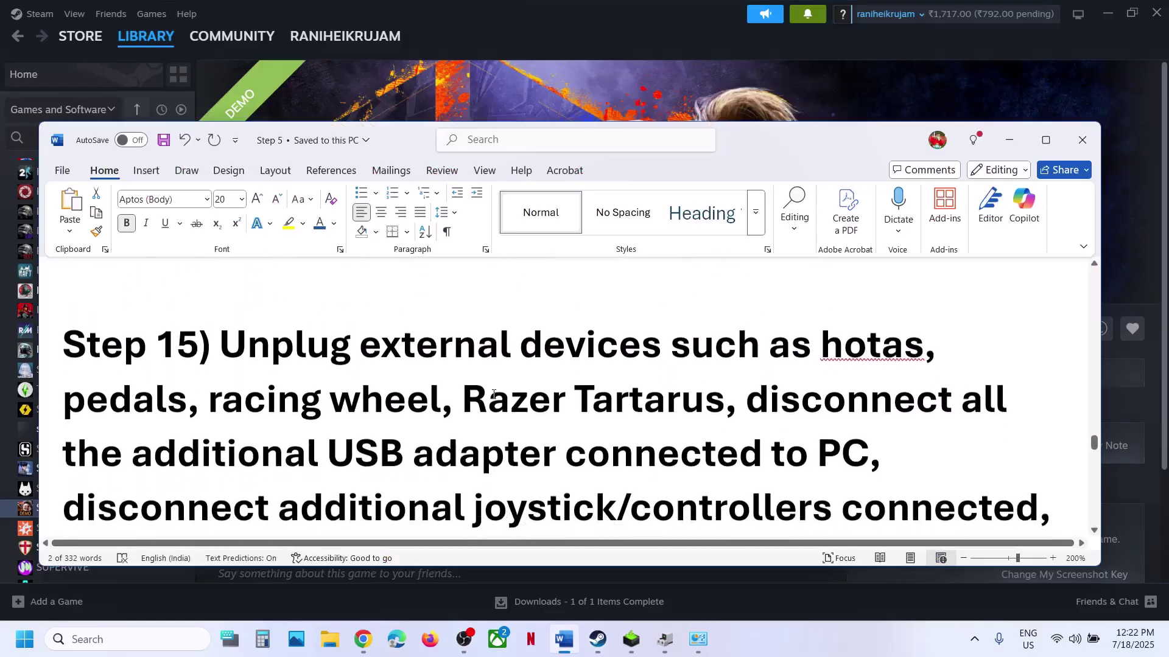
click(1045, 140)
drag(203, 203, 584, 359)
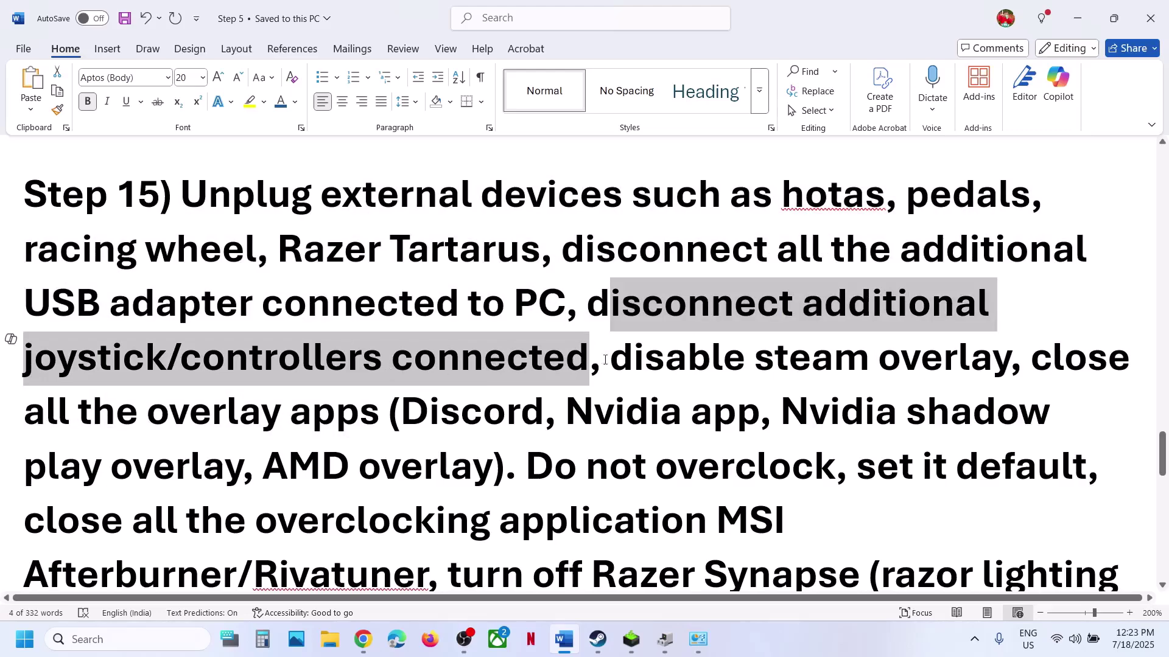
drag(620, 358, 1011, 359)
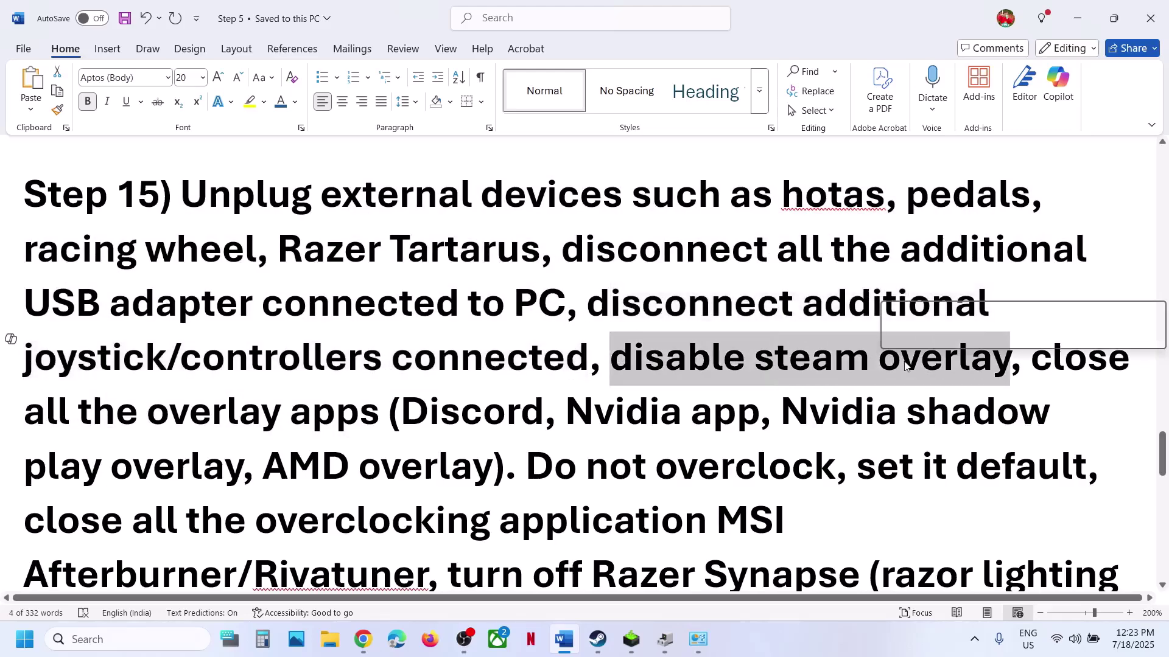
Switch to Steam and disable the in-game Steam Overlay for Street Fighter 6 Demo
click(1077, 18)
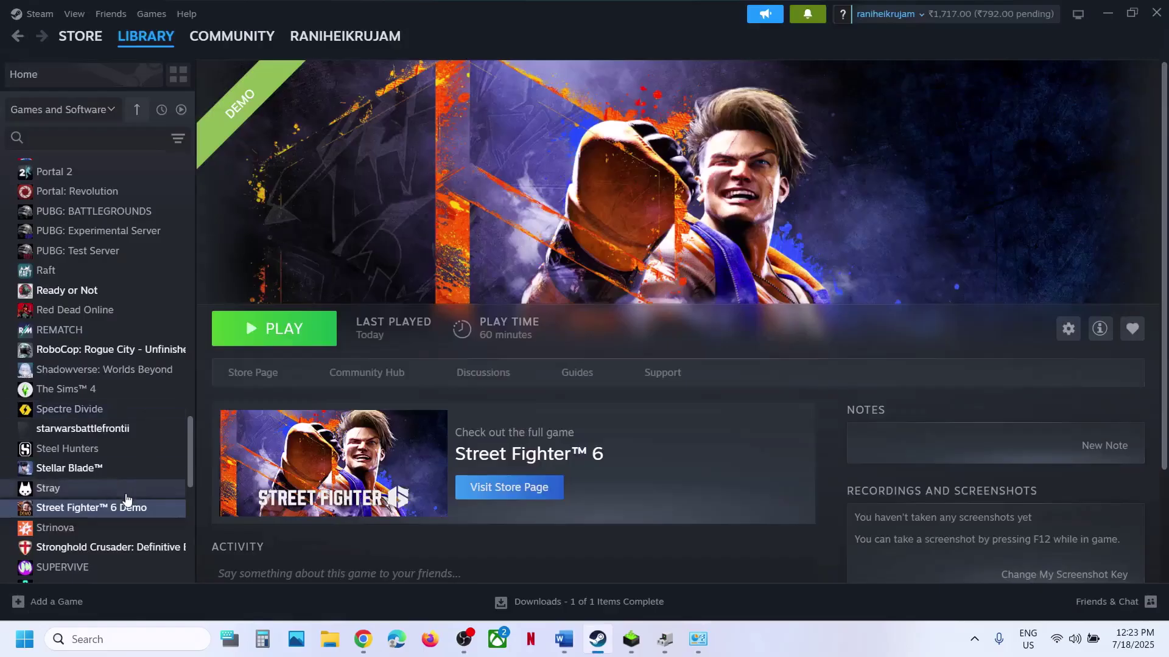
right_click(118, 508)
click(159, 492)
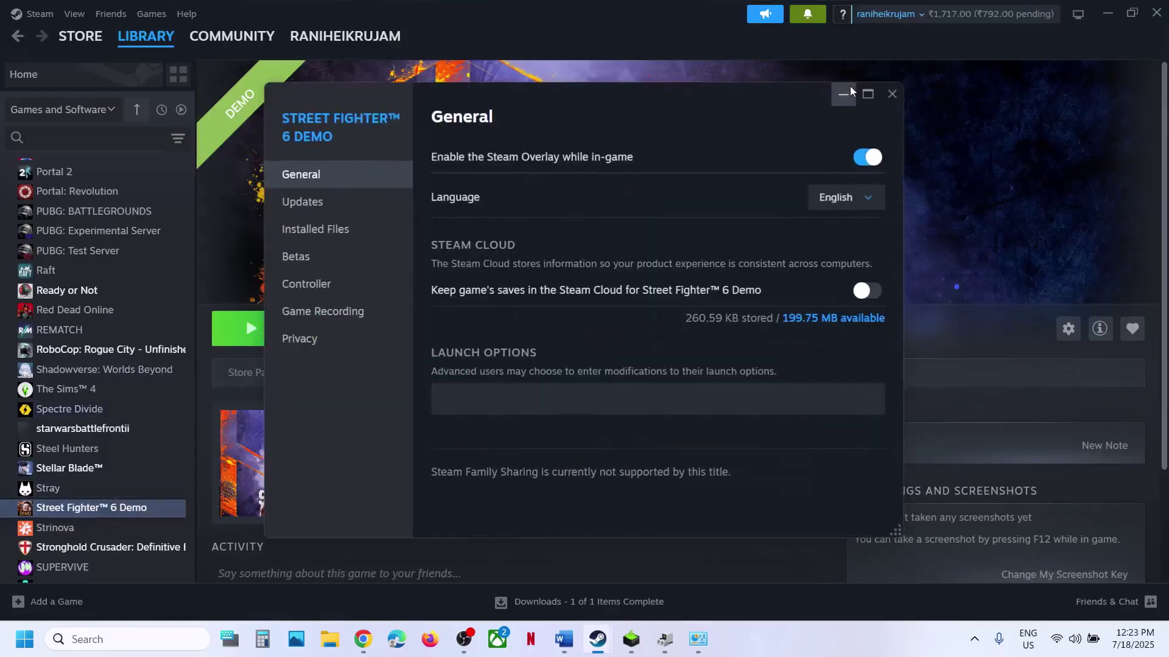
click(862, 153)
click(893, 93)
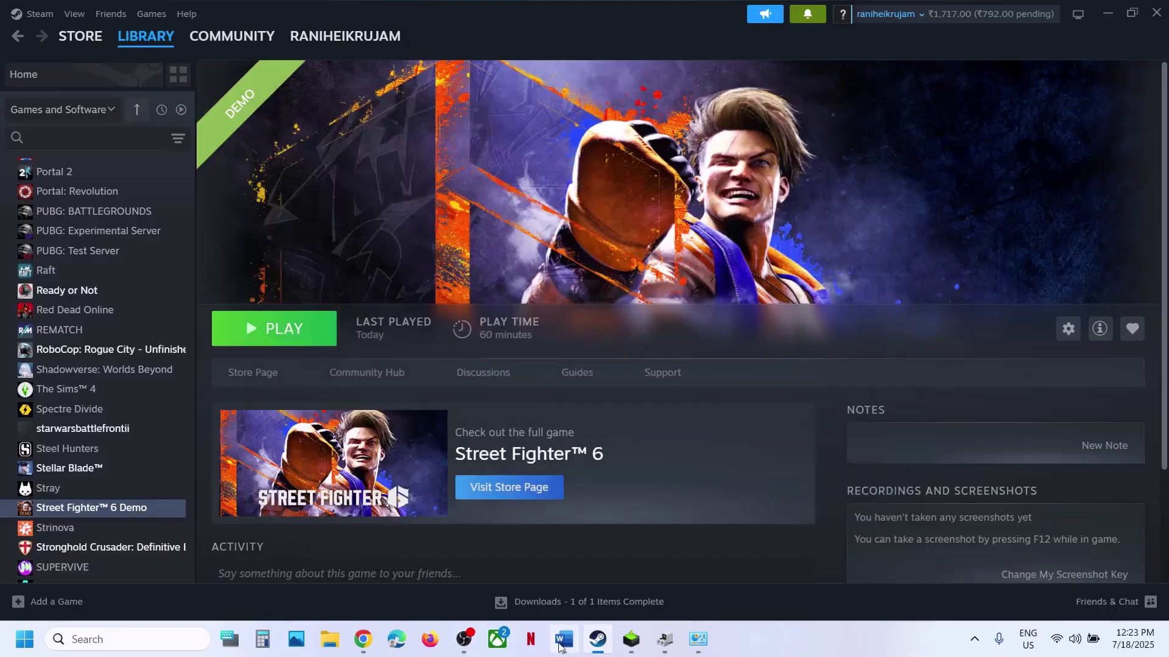
Return to the Word document and highlight the Step 15 advice on closing overlay apps and not overclocking
click(603, 564)
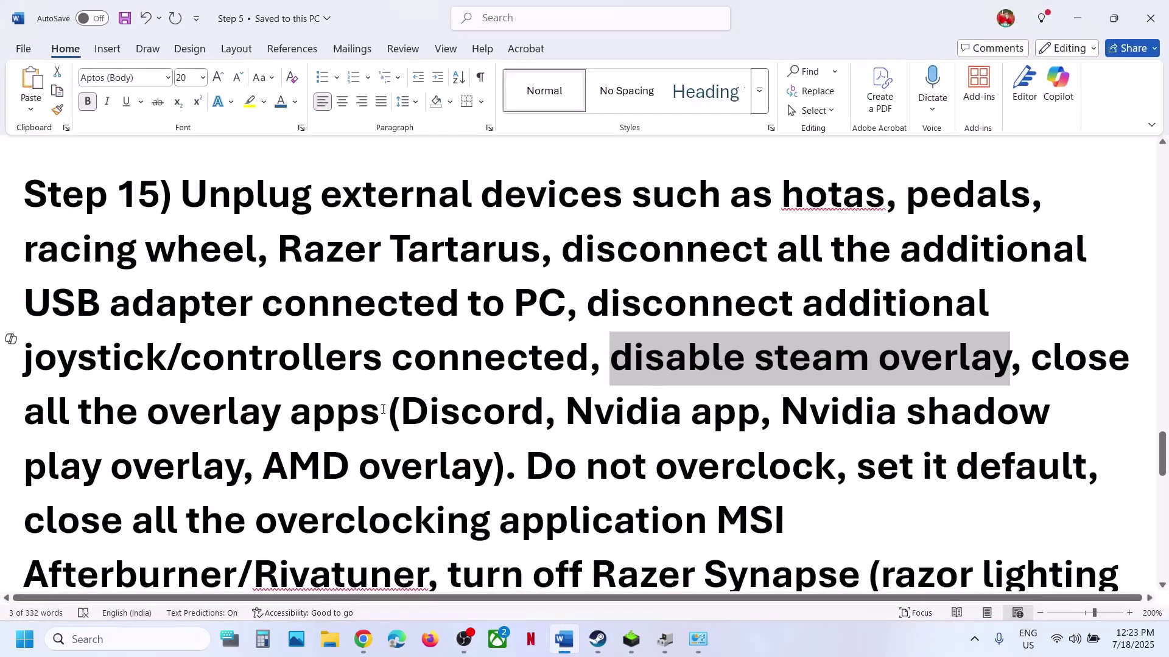
drag(84, 425, 546, 414)
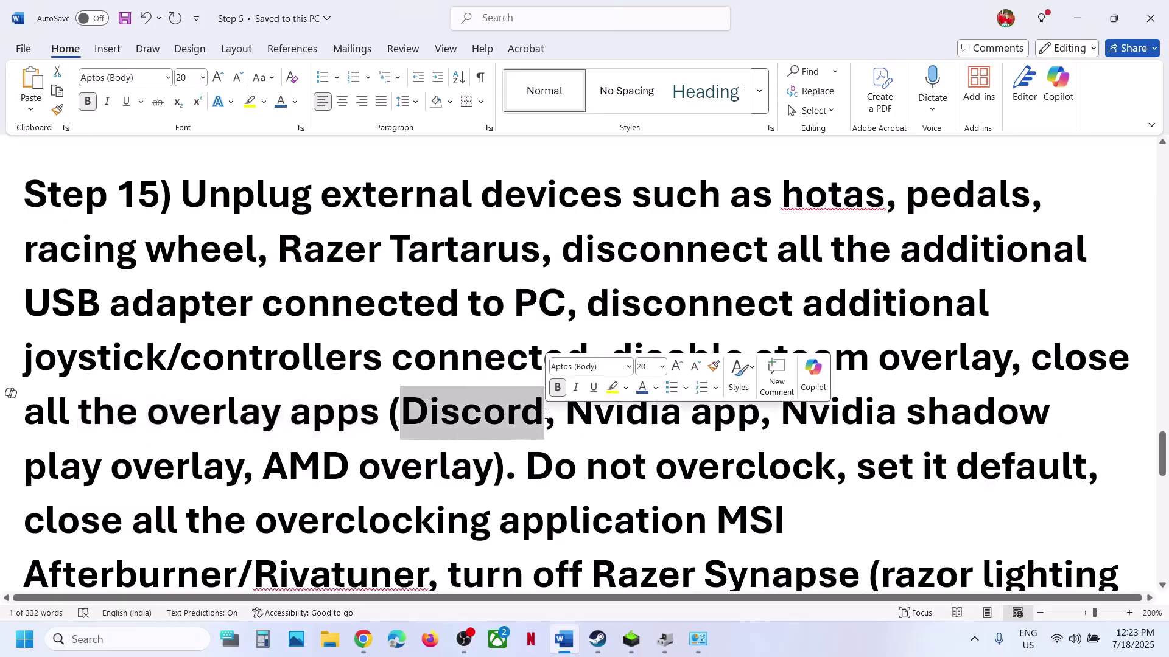
drag(572, 416, 758, 417)
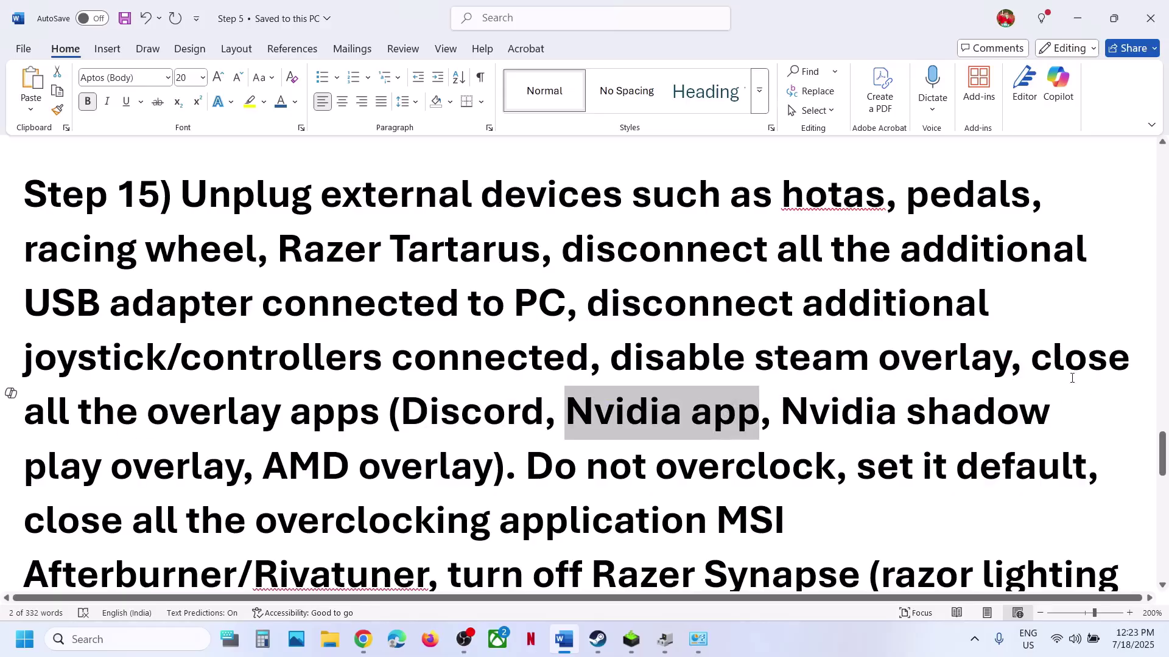
drag(1033, 363, 513, 468)
scroll(513, 463, down, 1)
drag(527, 421, 1045, 426)
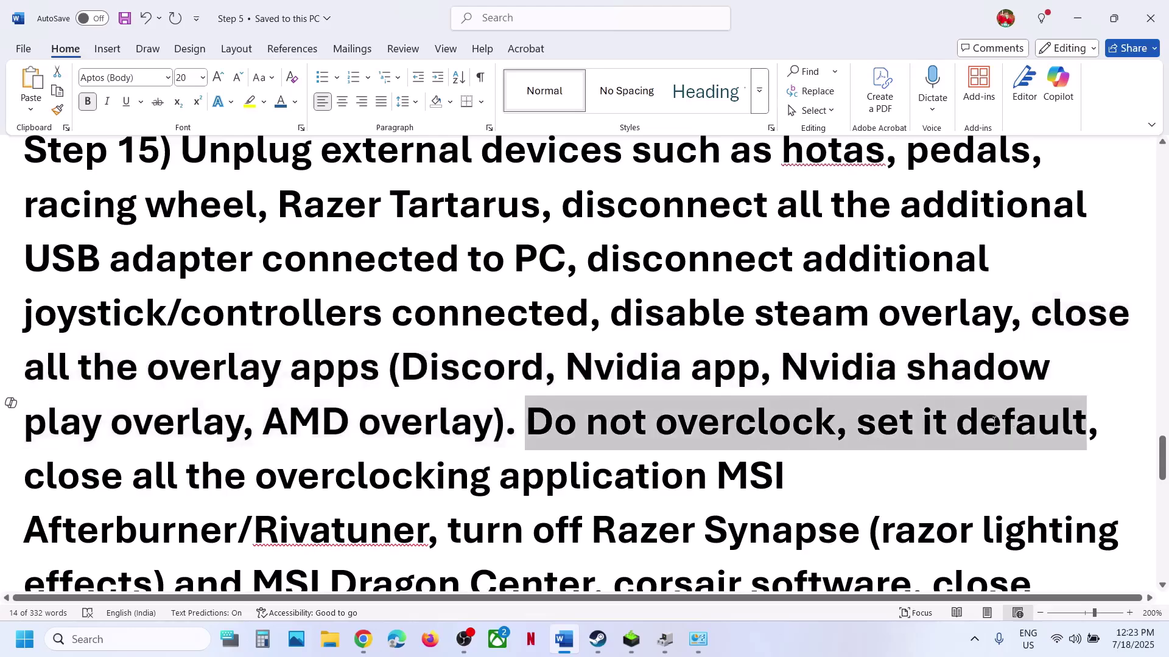
Highlight the rest of Step 15 about closing MSI Afterburner/Rivatuner, turning off lighting software and third-party services, and removing the undervolt
scroll(840, 451, down, 4)
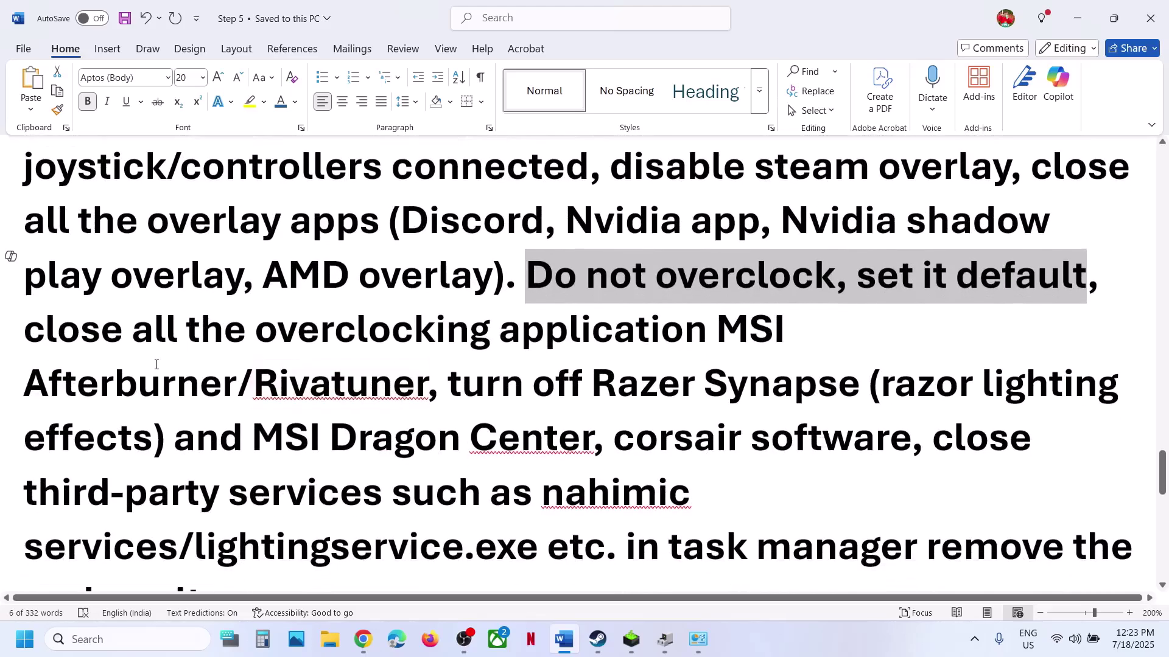
drag(75, 343, 411, 373)
scroll(410, 374, down, 1)
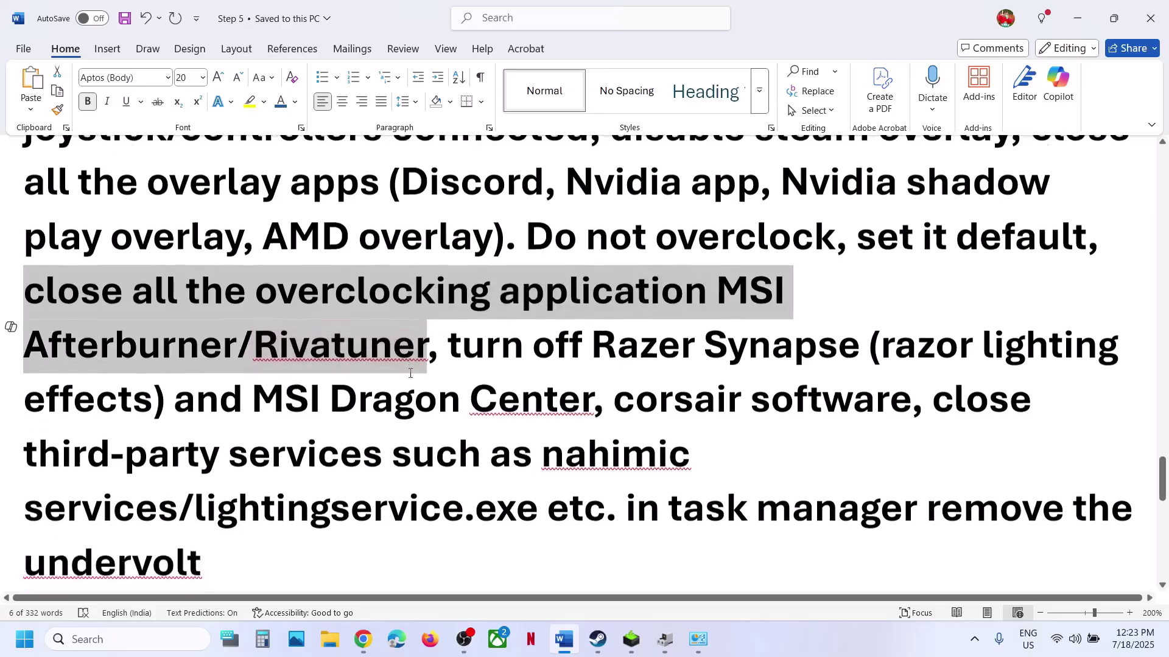
scroll(426, 365, down, 1)
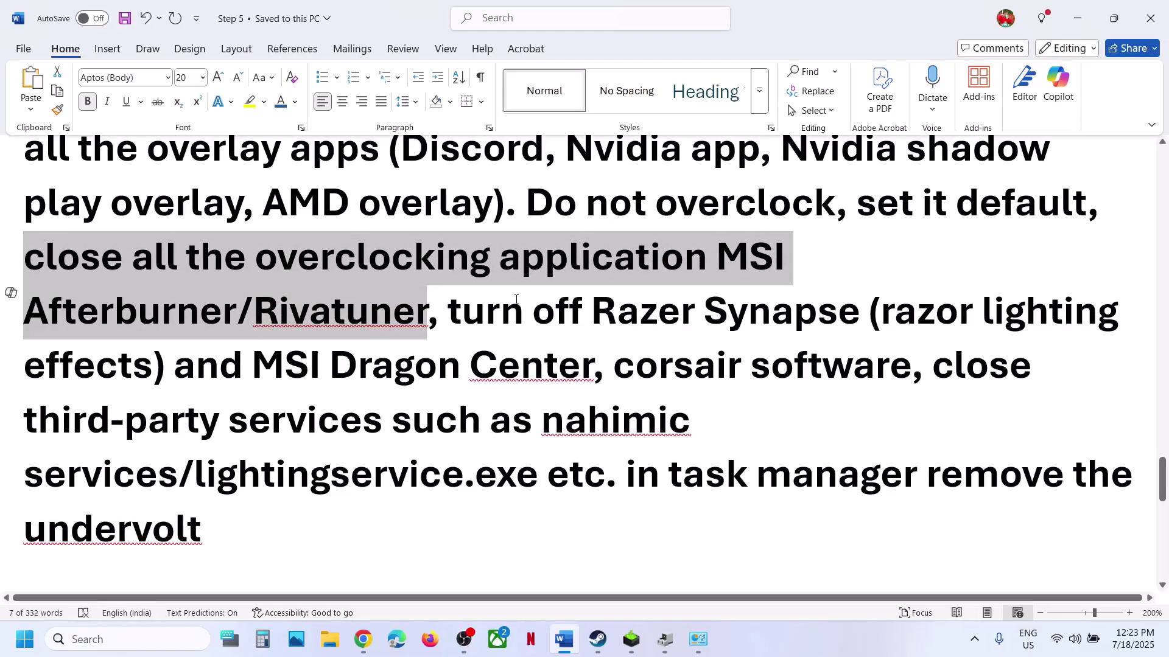
drag(458, 318, 615, 481)
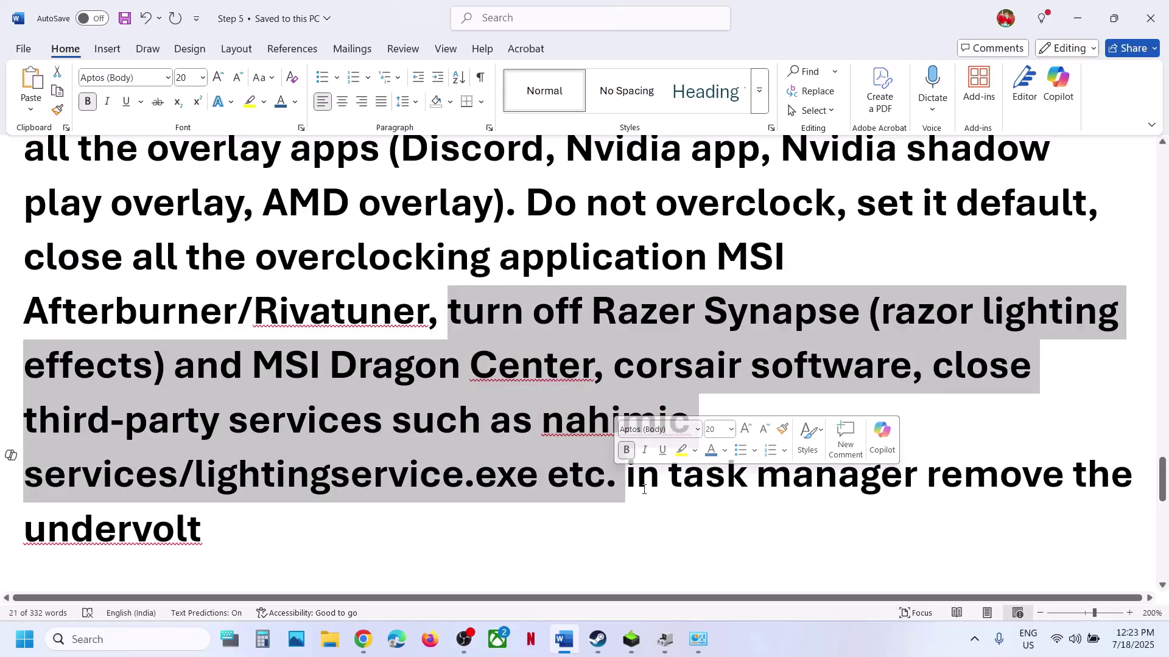
drag(925, 478, 1013, 509)
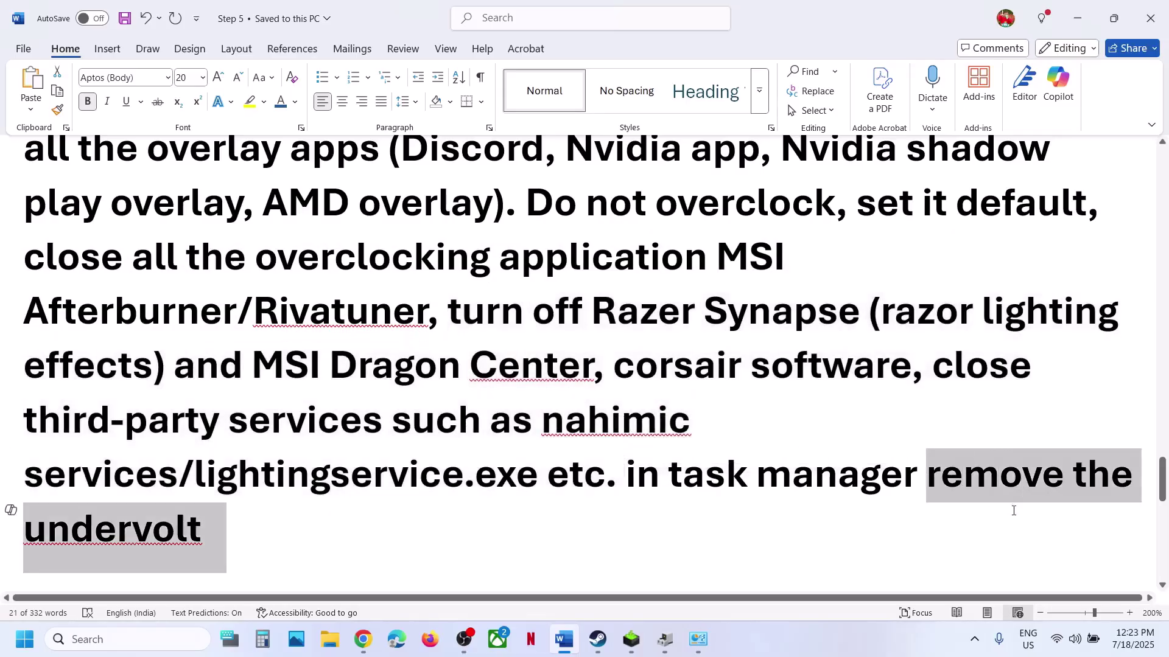
Move on to Step 16 in the document, then open Windows Update in Windows Settings and check for updates
click(539, 487)
scroll(540, 492, down, 4)
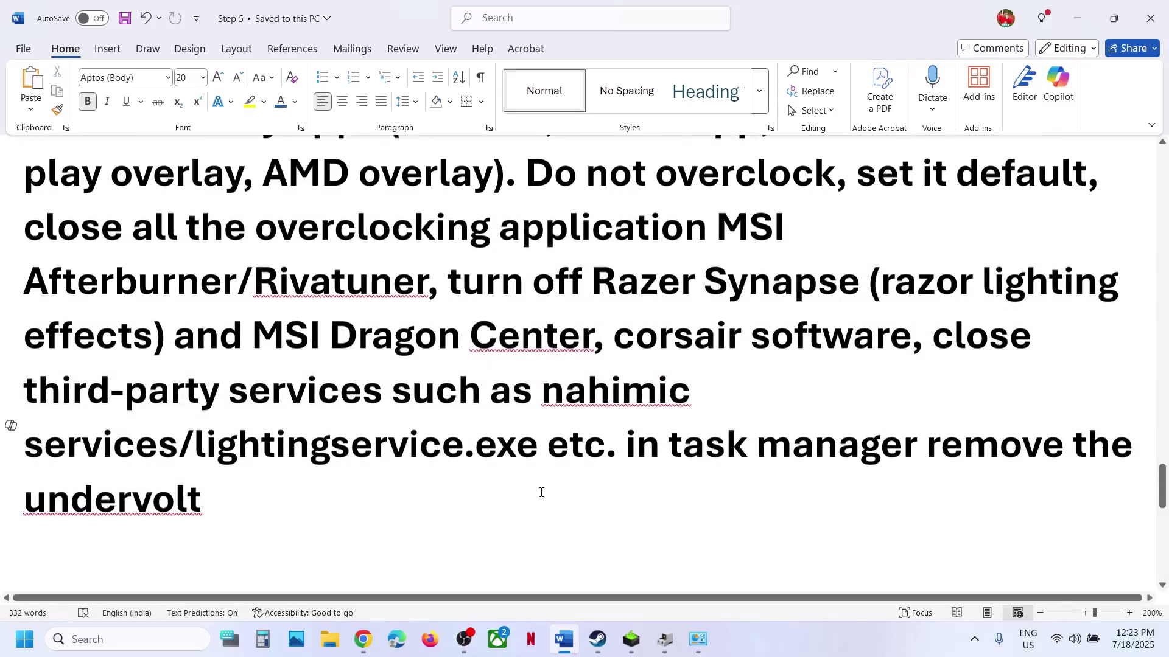
scroll(540, 490, up, 1)
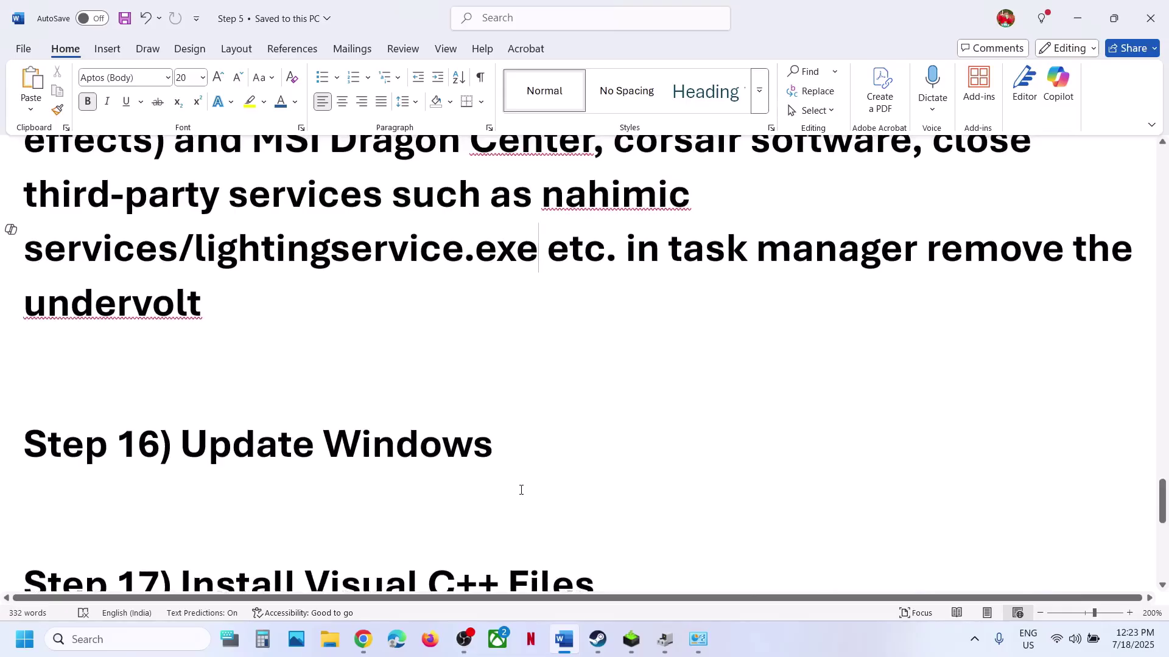
key(super+i)
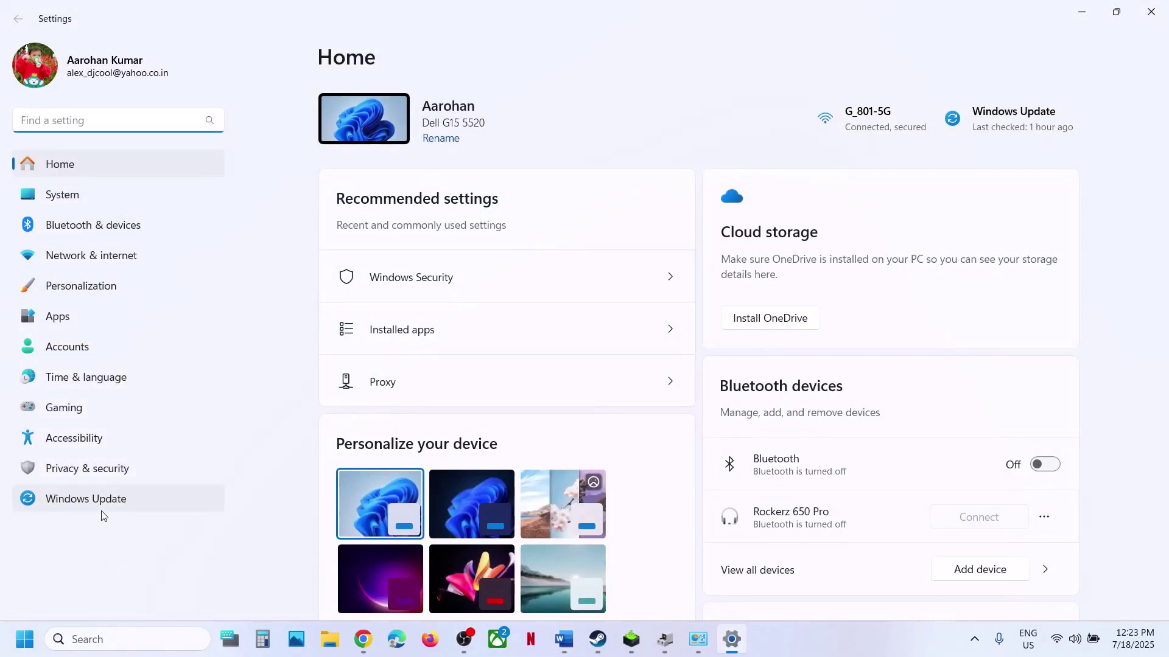
click(100, 508)
click(1014, 137)
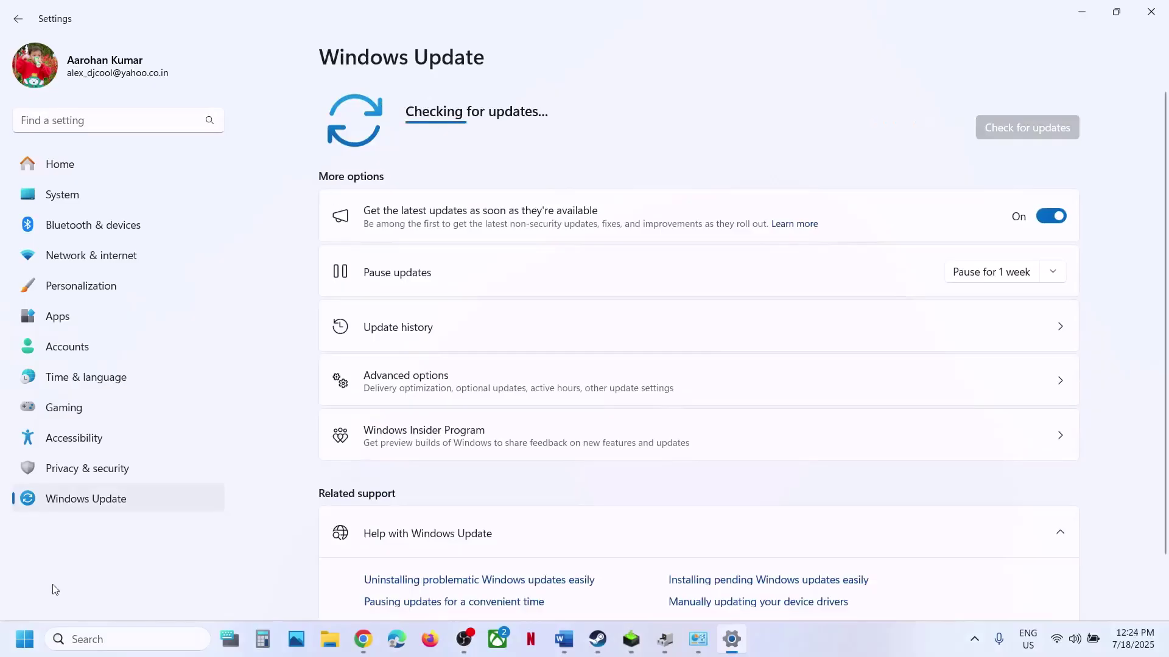
Show the Windows power options containing Restart, then switch to Steam and its Street Fighter 6 Demo page
click(25, 639)
click(442, 585)
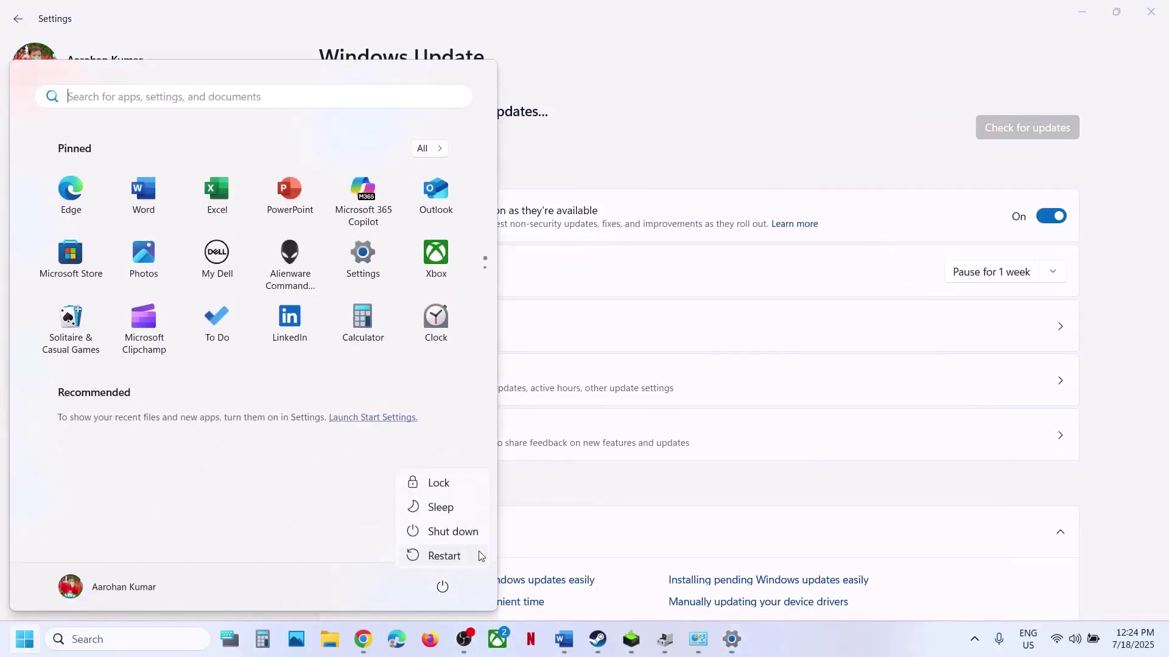
click(596, 640)
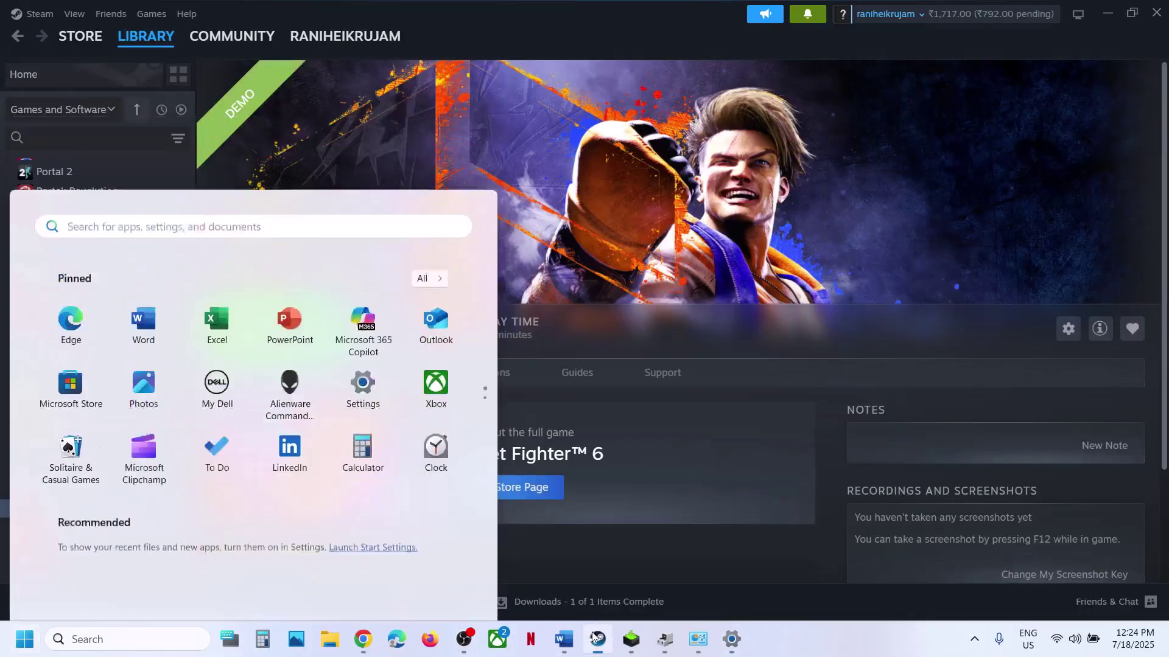
Return to the Word document and copy the Microsoft Visual C++ redistributable link under Step 17
click(564, 640)
scroll(479, 462, down, 3)
scroll(479, 462, down, 1)
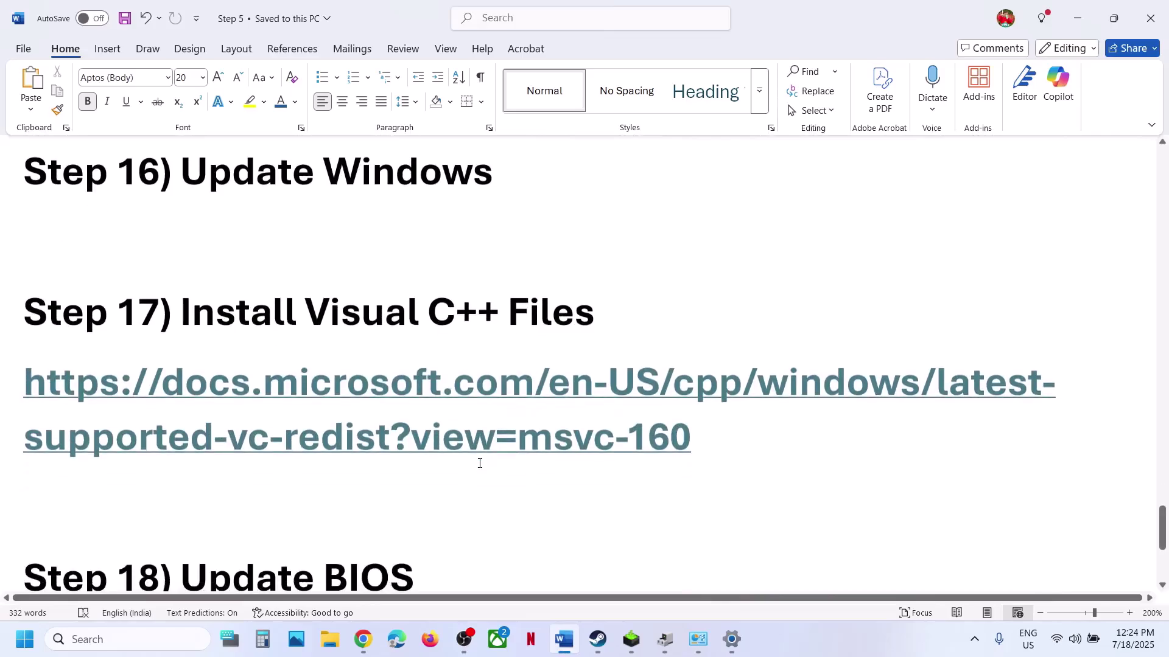
drag(672, 427, 22, 396)
key(ctrl+c)
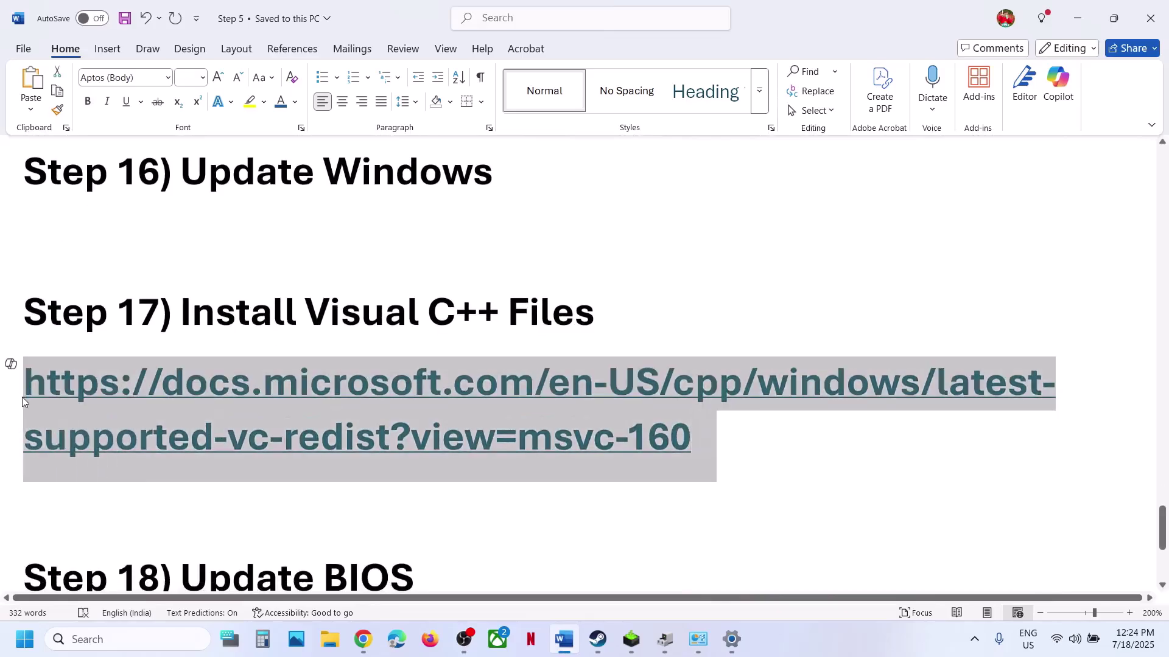
Switch to Chrome, open the copied link in a new tab and go to the Latest Microsoft Visual C++ Redistributable version section
click(364, 639)
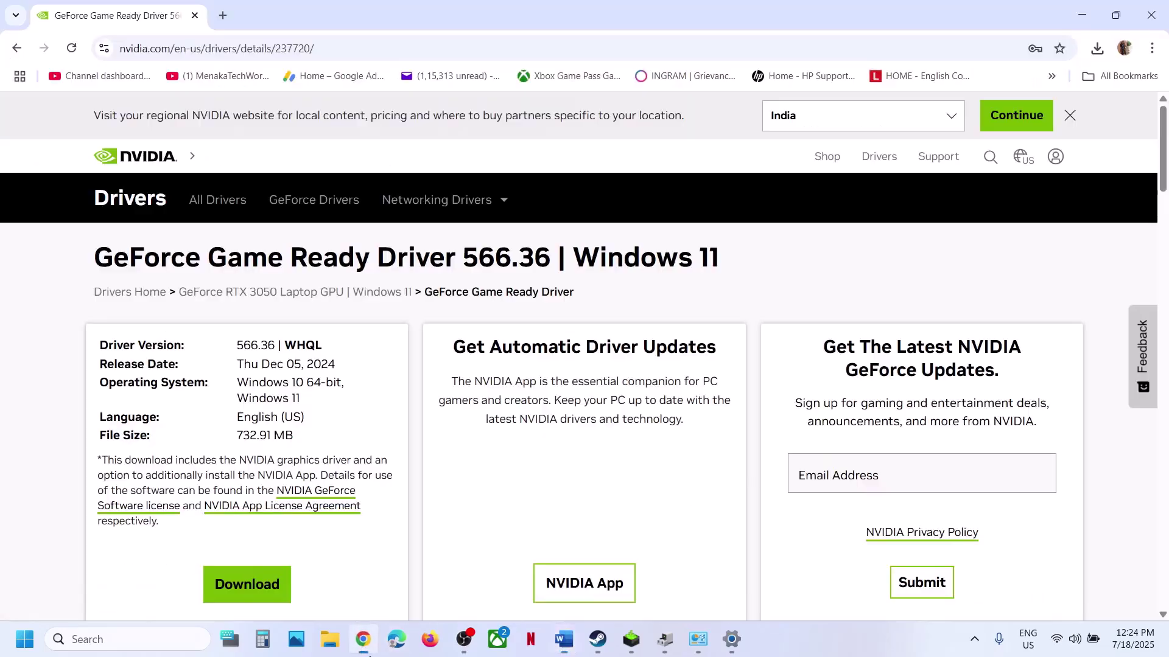
click(222, 15)
key(ctrl+v)
key(Return)
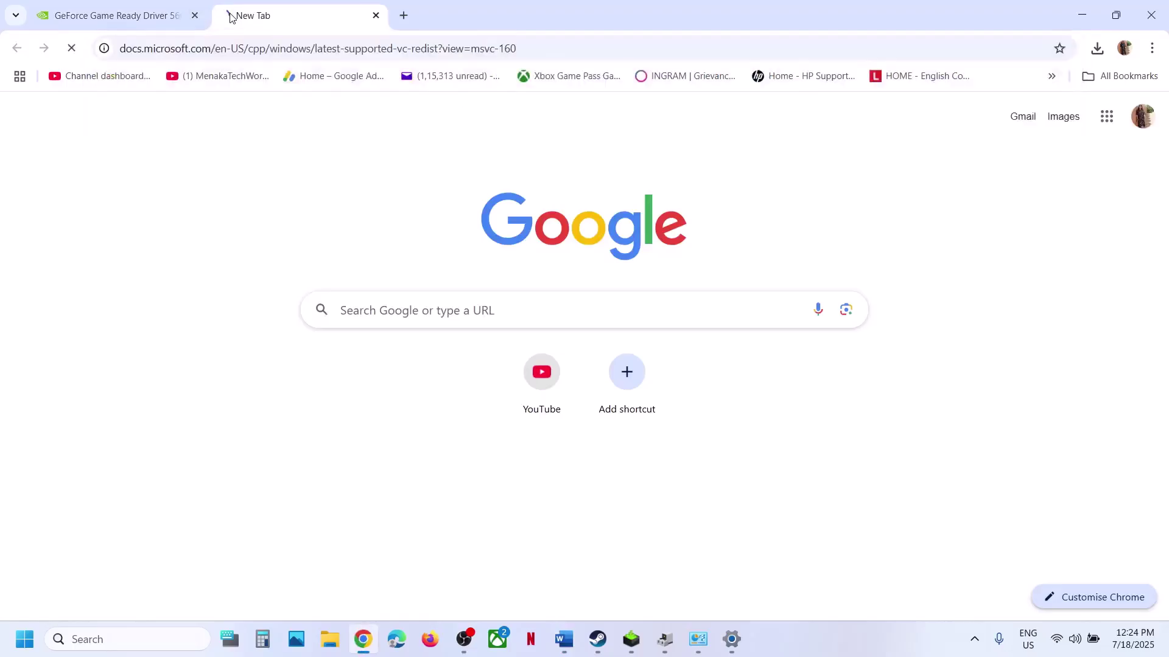
scroll(452, 437, down, 10)
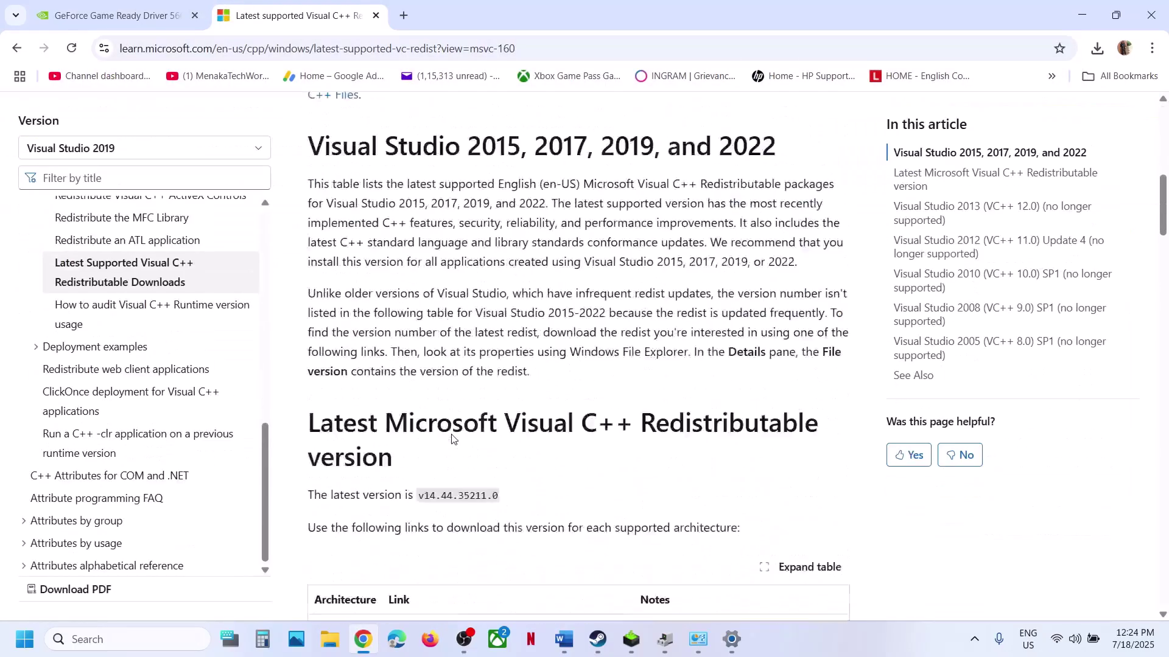